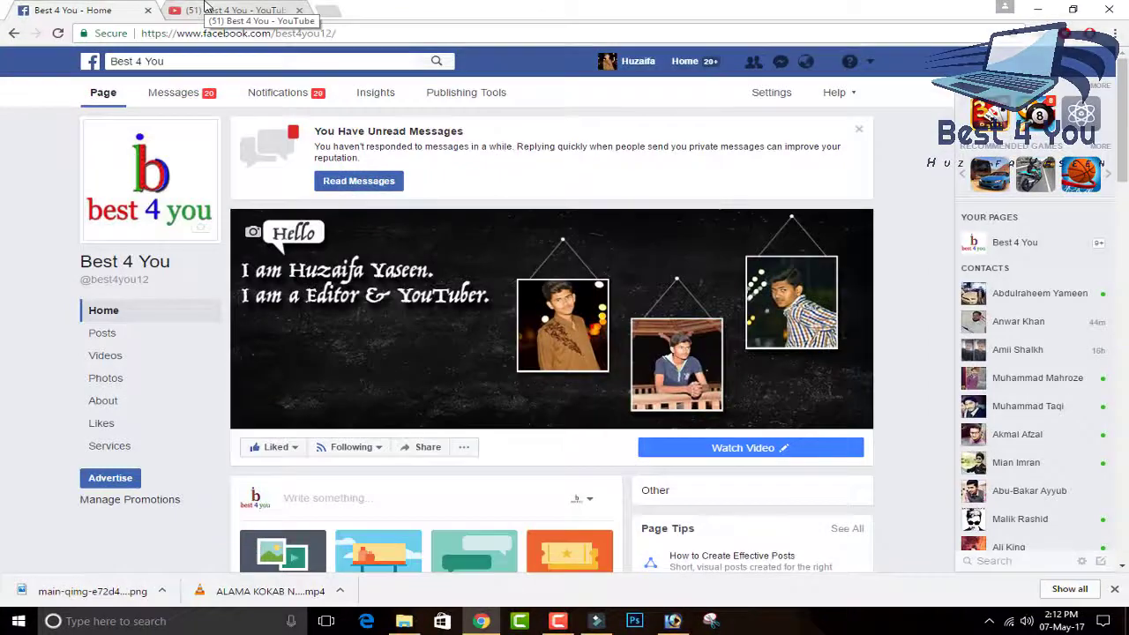
Step: Look over the Best 4 You YouTube channel and Facebook page in the browser
left_click(204, 7)
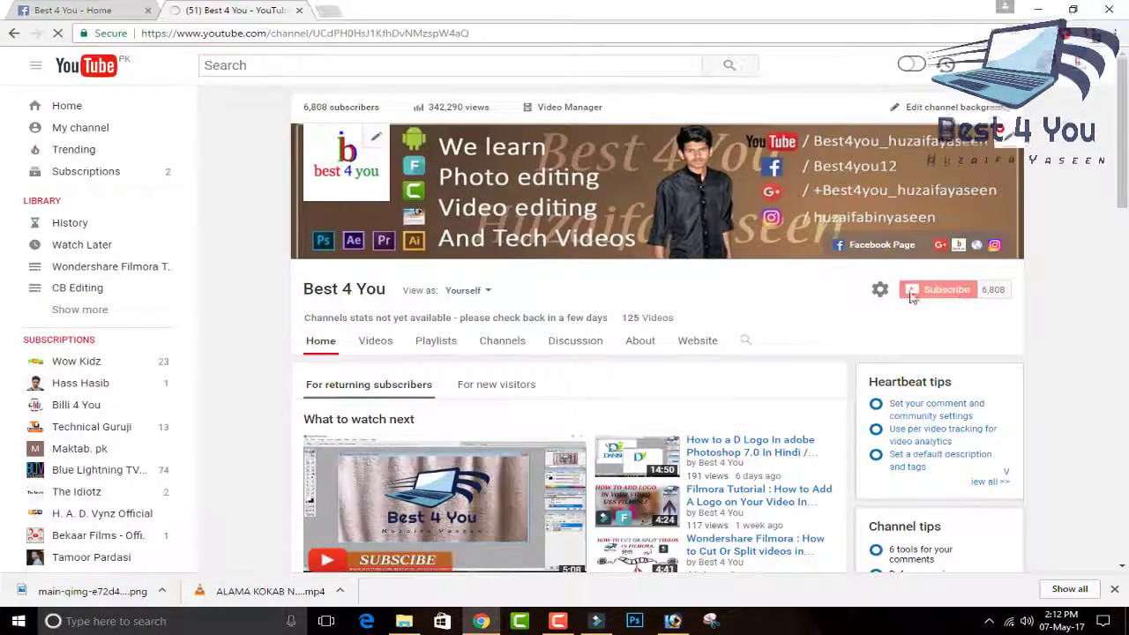
left_click(76, 16)
scroll(396, 318, "down", 2)
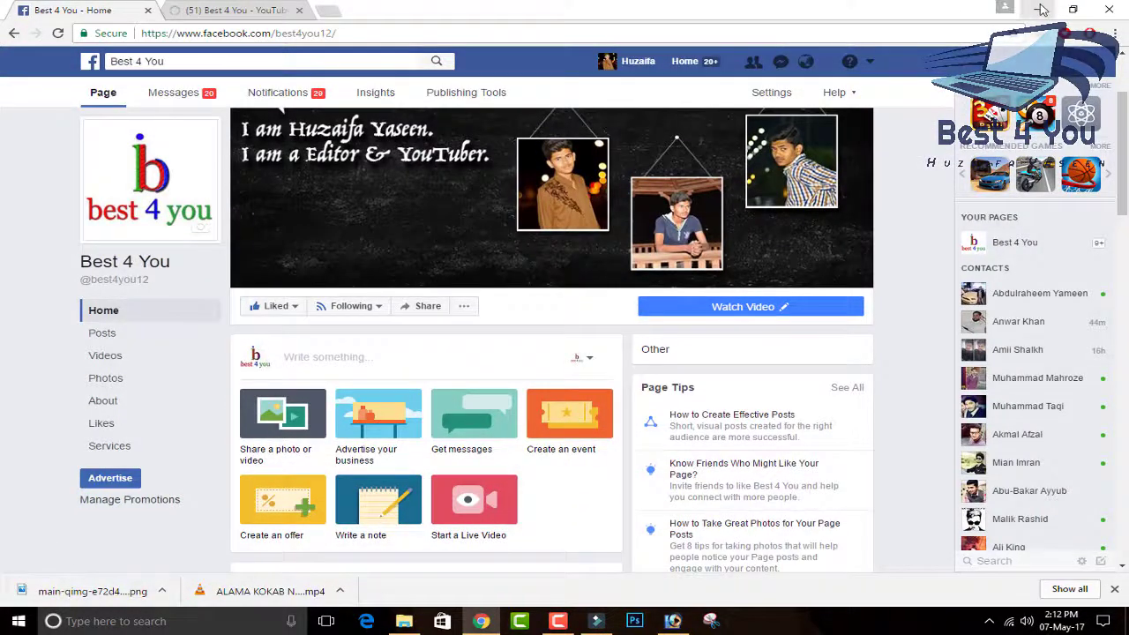
Step: Switch to Adobe Photoshop, minimize the finished portrait and place the AMEER1.jpg window in the middle of the workspace
left_click(686, 624)
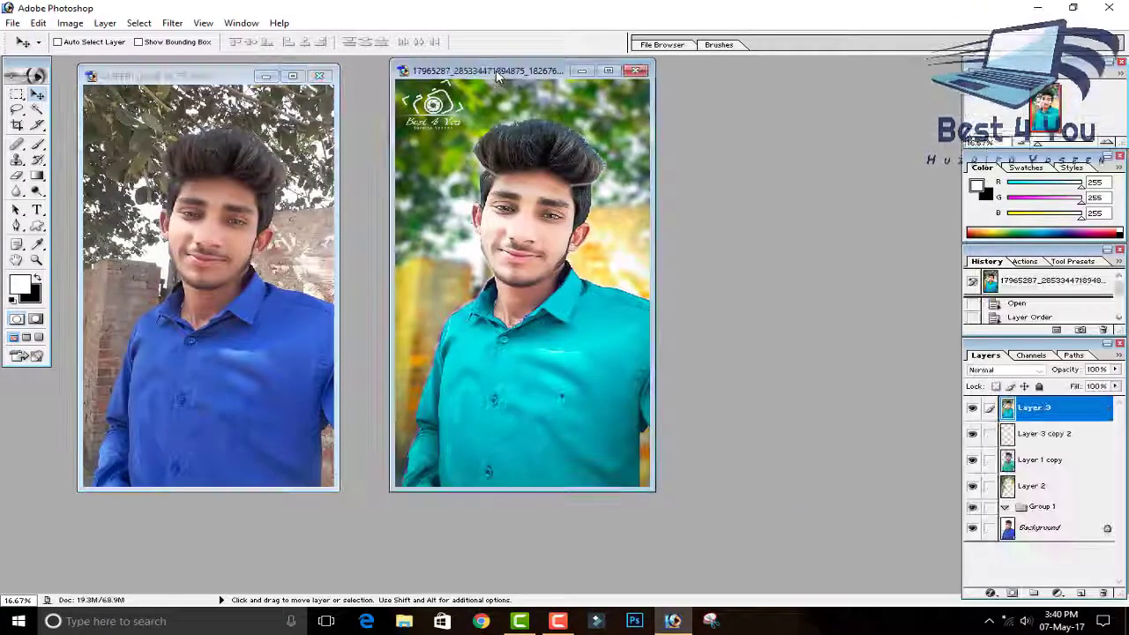
left_click(603, 90)
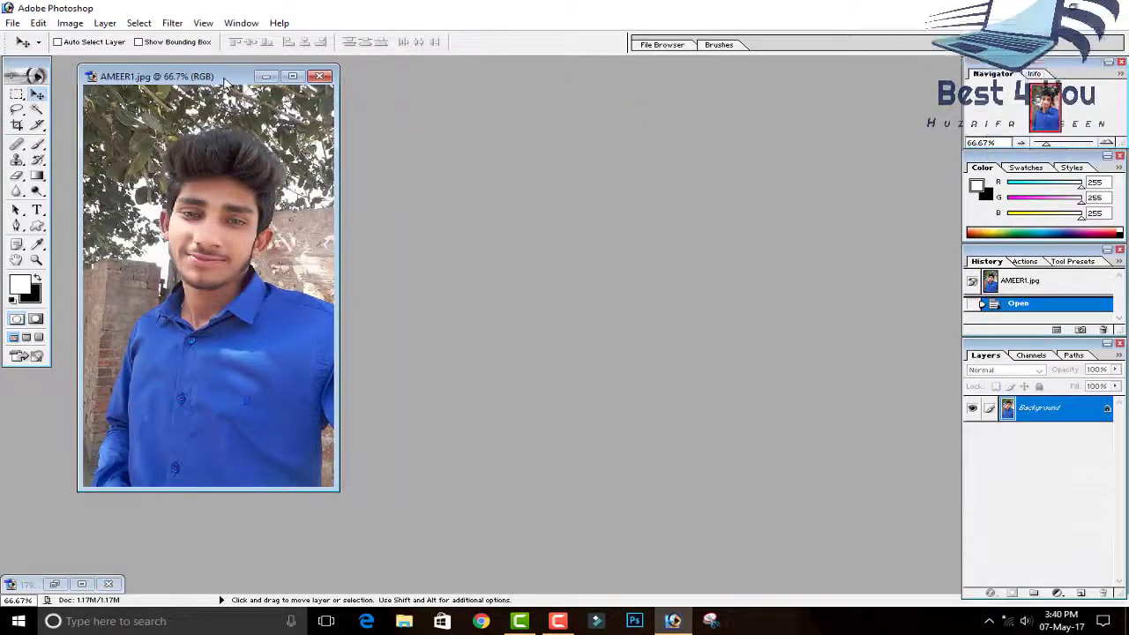
left_click_drag(237, 81, 518, 83)
Step: Resample AMEER1.jpg to a resolution of 300 pixels/inch with proportions constrained
left_click(70, 23)
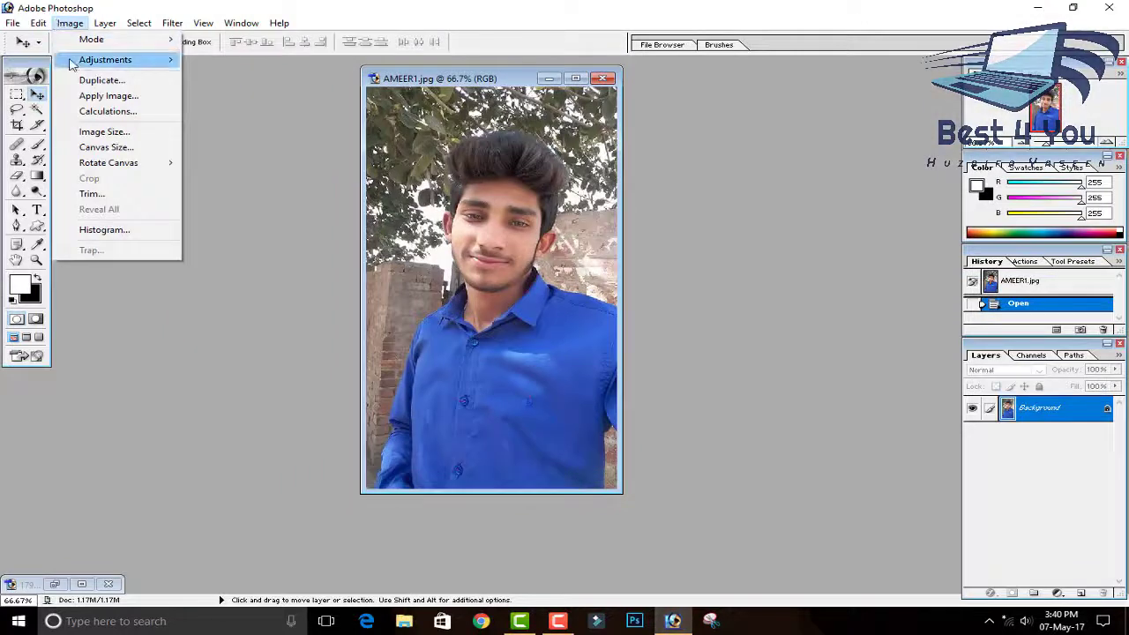
mouse_move(71, 63)
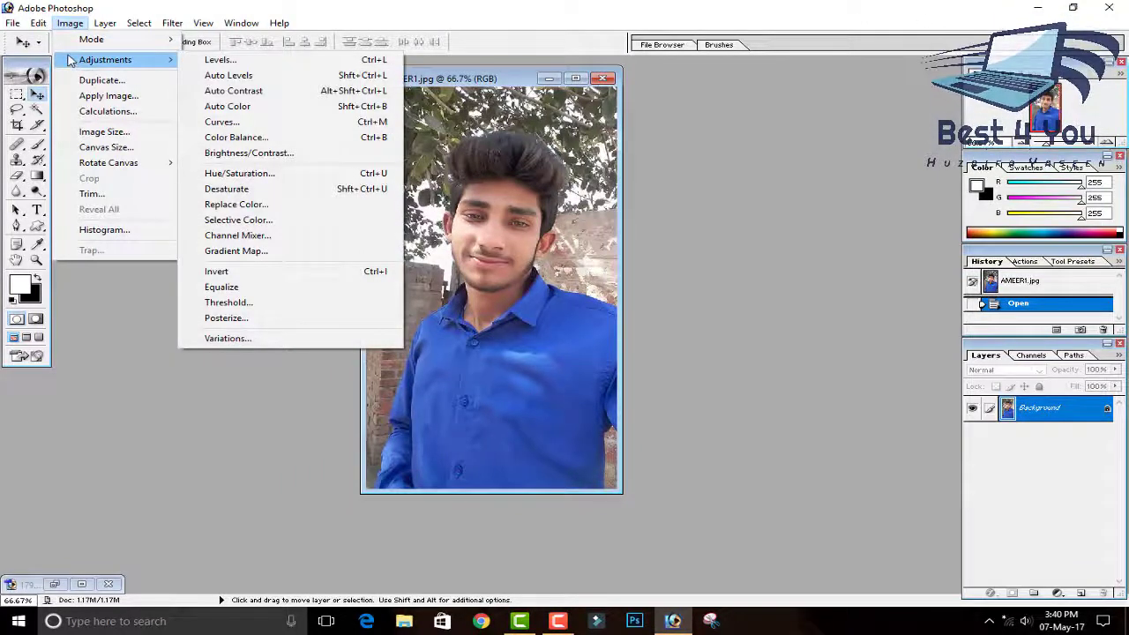
left_click(99, 131)
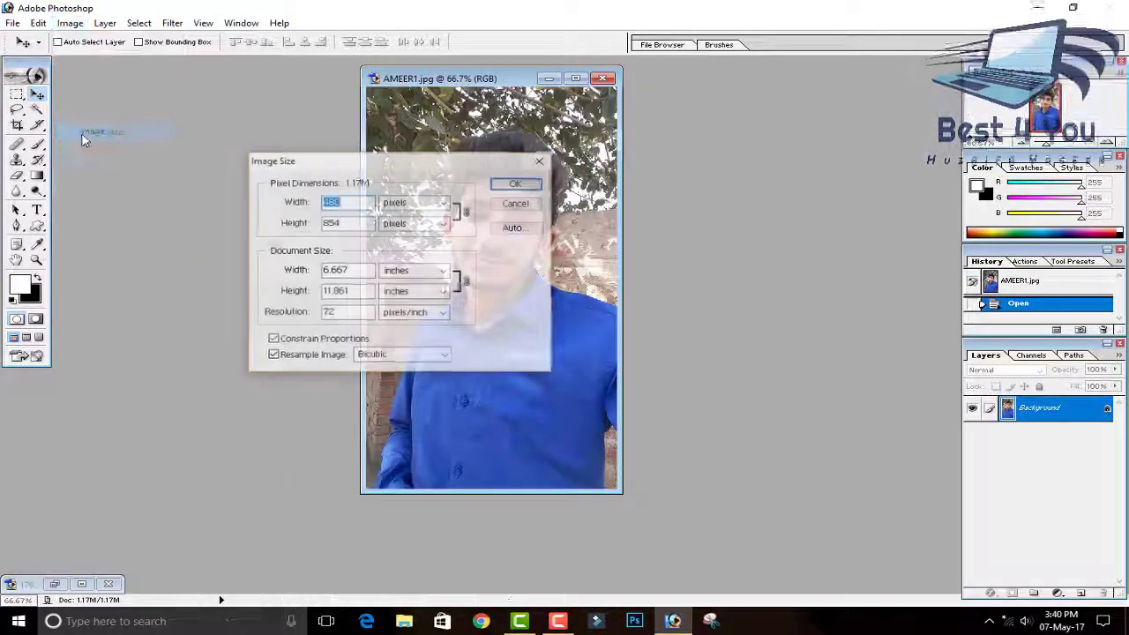
double_click(326, 312)
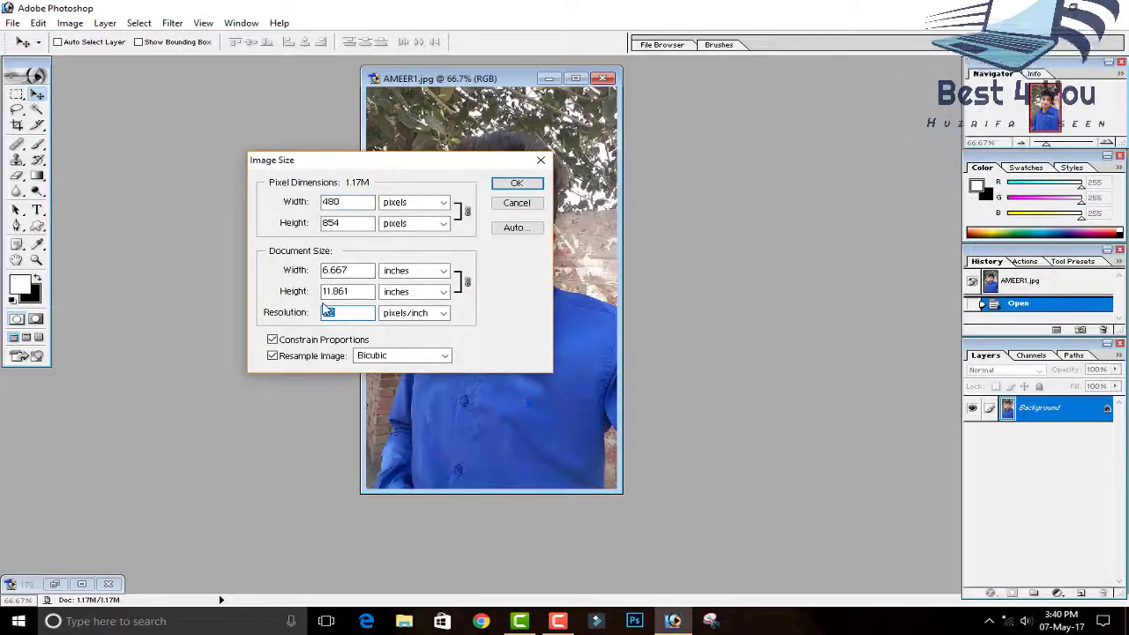
type("300")
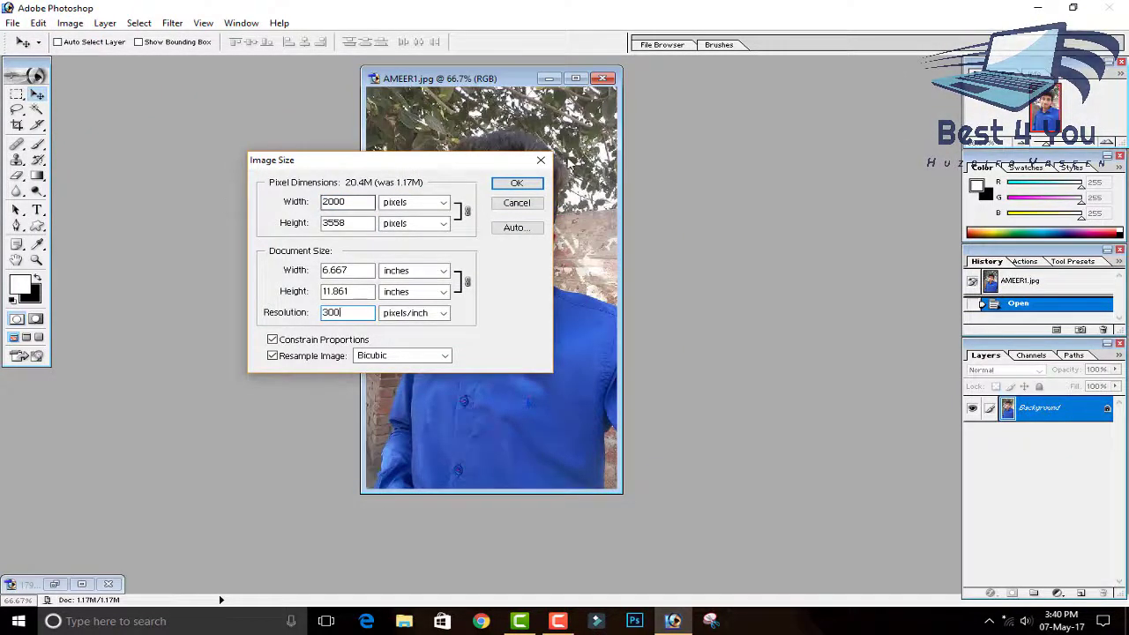
left_click(516, 183)
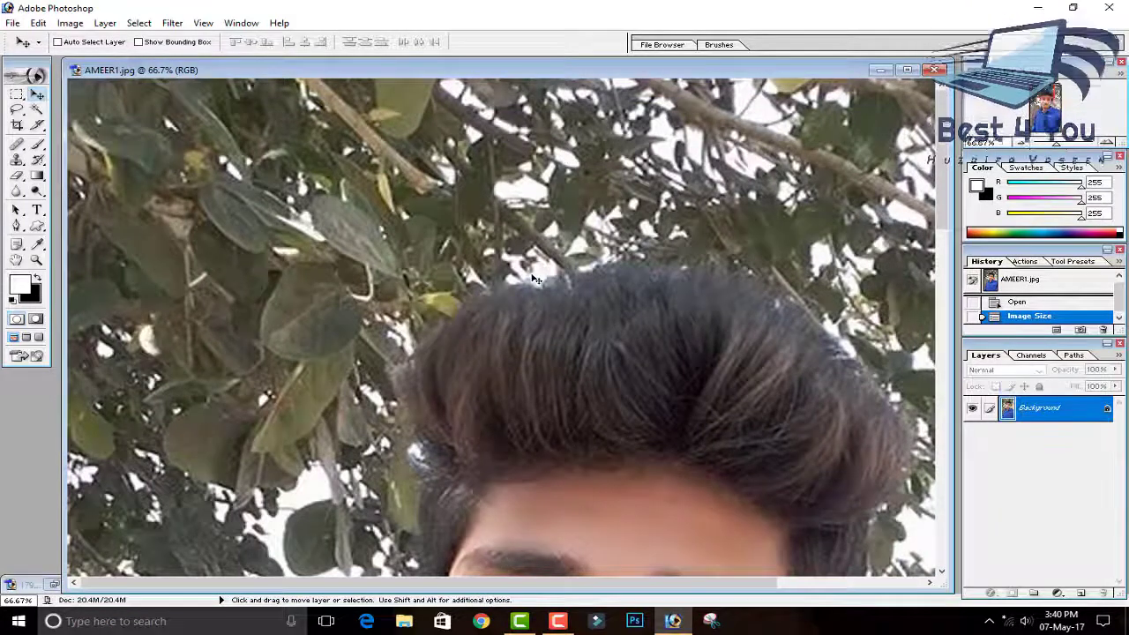
Step: Reposition and widen the AMEER1.jpg window across the workspace, with the portrait magnified to 66.7%
key("ctrl+minus")
key("ctrl+minus")
key("ctrl+minus")
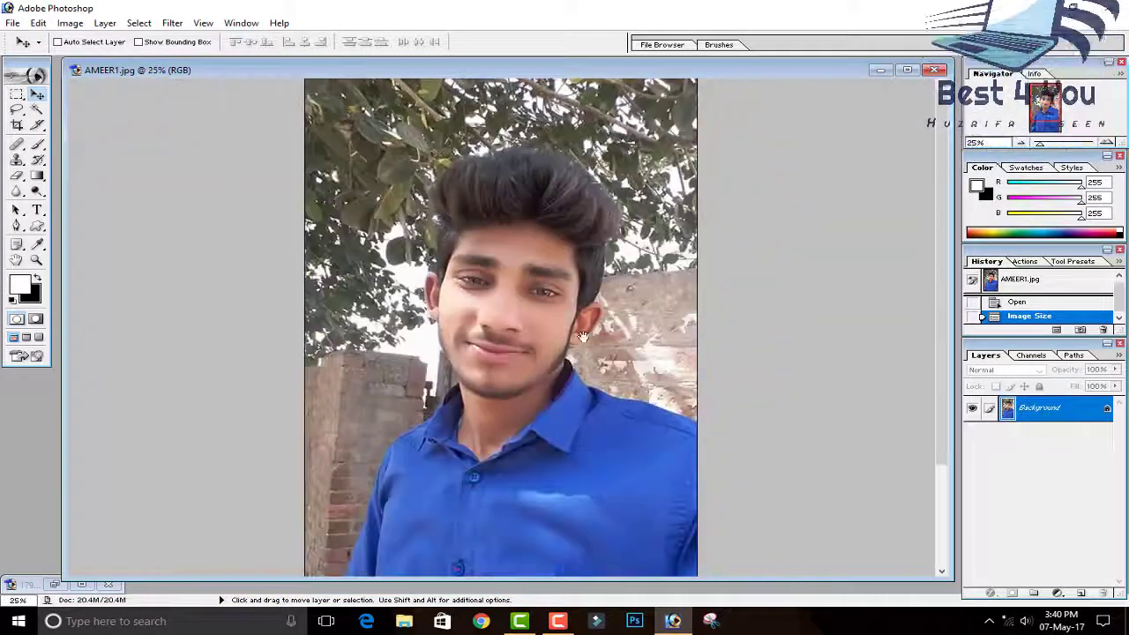
left_click_drag(582, 336, 582, 319)
key("ctrl+plus")
key("ctrl+plus")
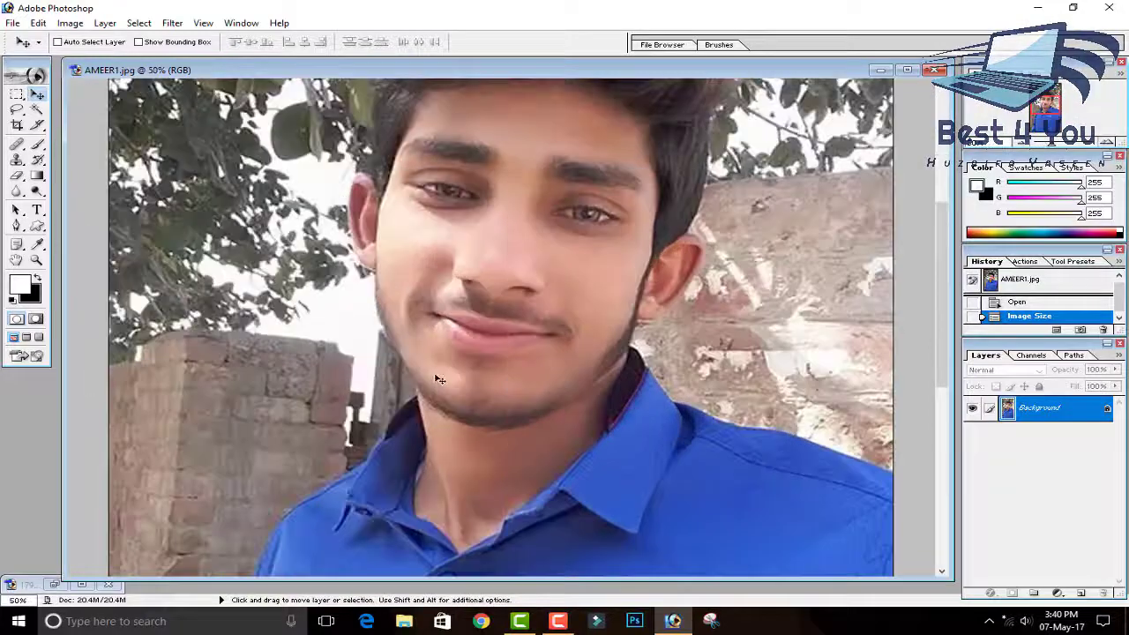
key("ctrl+plus")
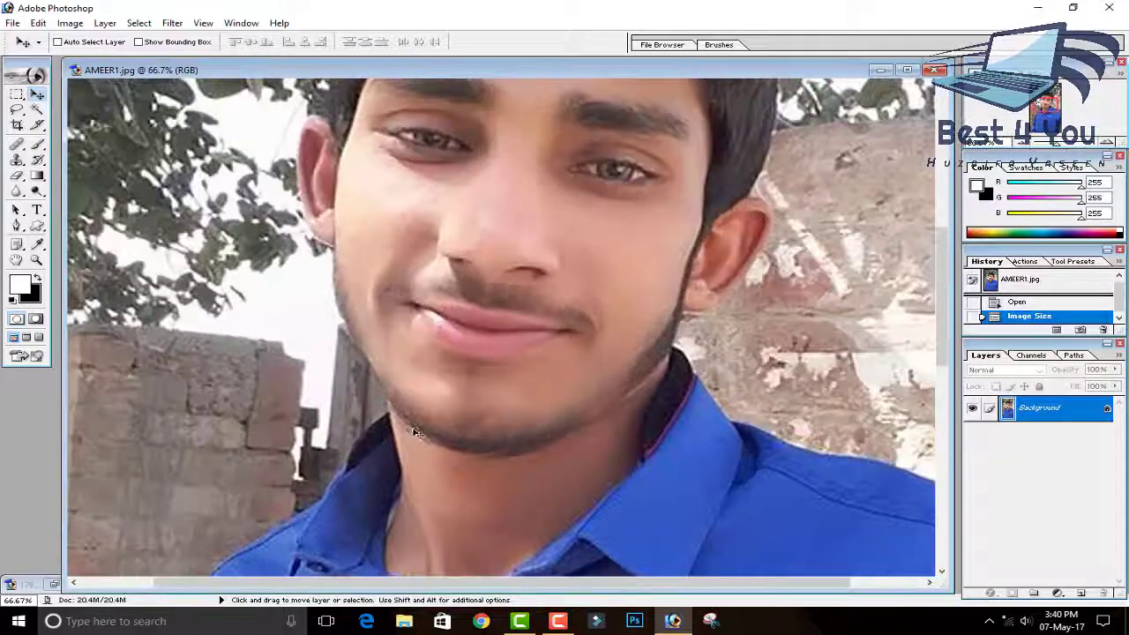
left_click_drag(565, 448, 476, 385)
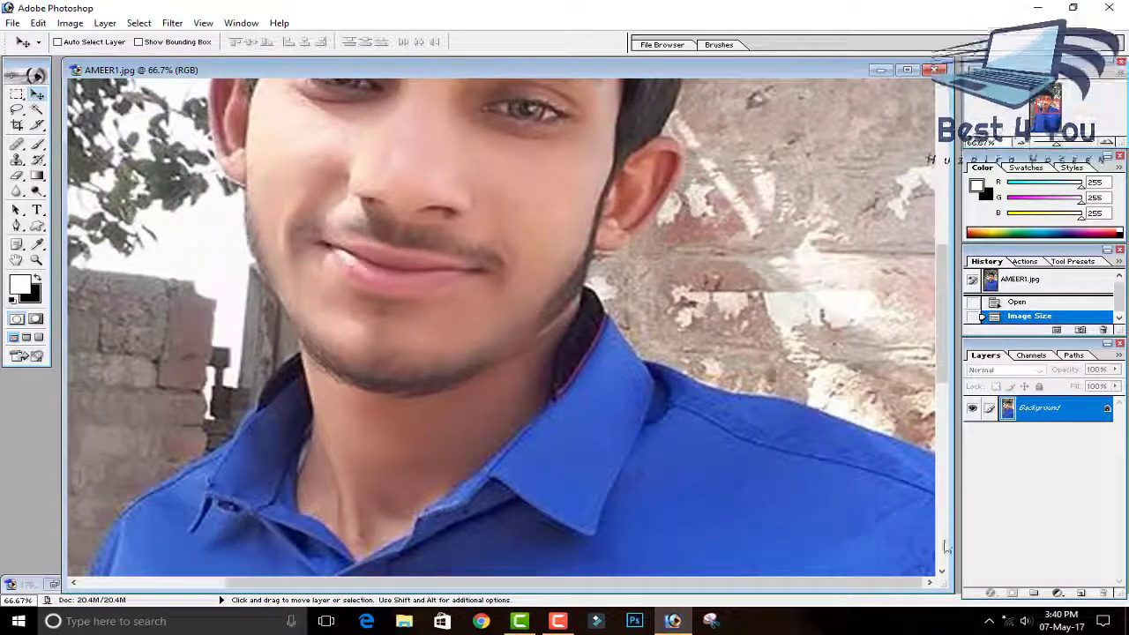
left_click_drag(945, 547, 988, 531)
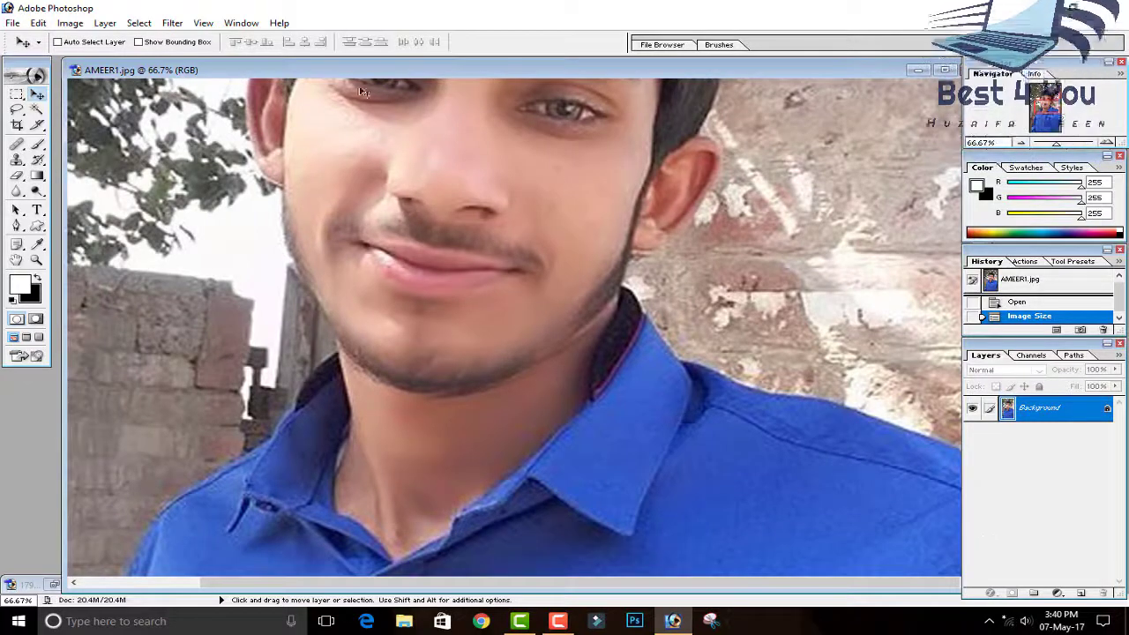
left_click_drag(389, 70, 322, 75)
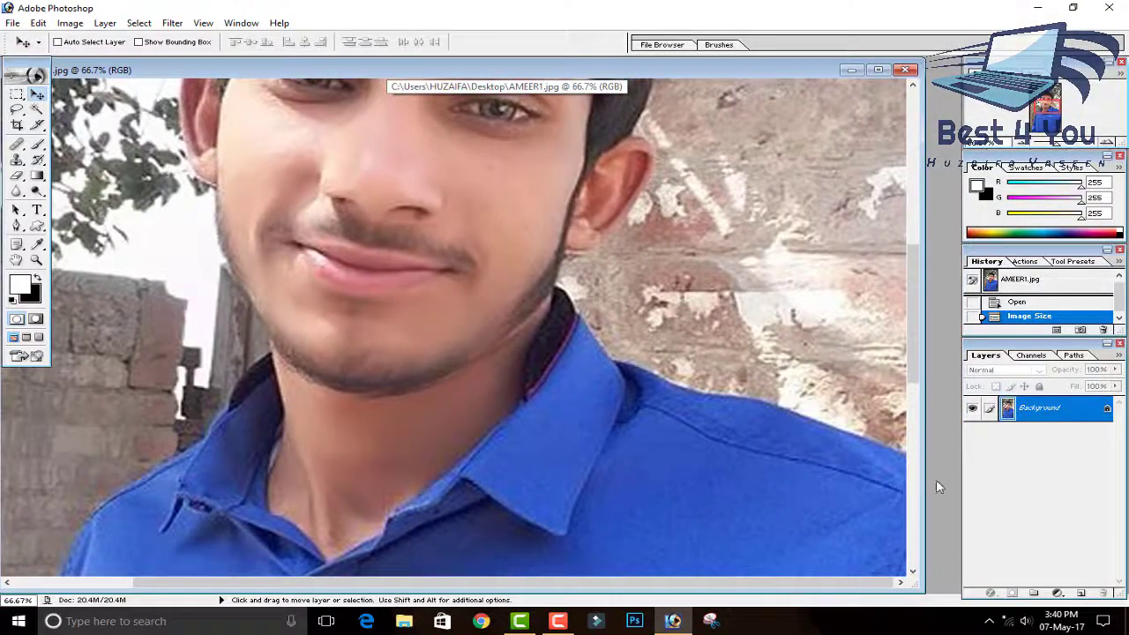
left_click_drag(923, 476, 956, 468)
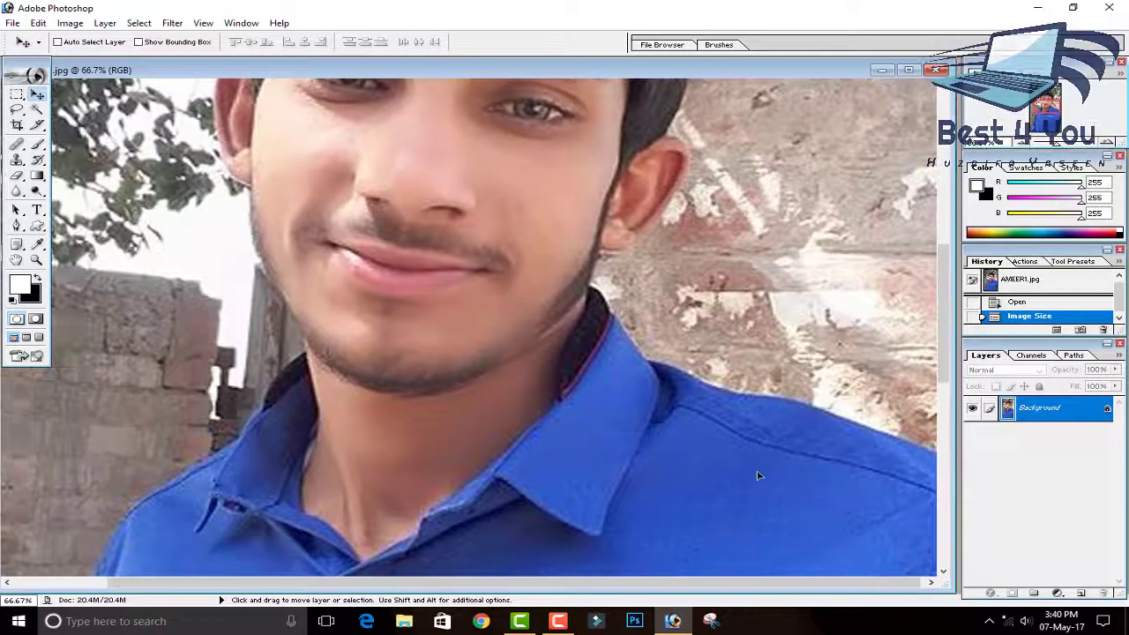
Step: Select the man with the Magnetic Lasso, tracing along the shoulder, collar, ear, hair and upper shirt
left_click_drag(758, 475, 755, 420)
left_click(567, 240)
key("space")
left_click_drag(444, 361, 439, 357)
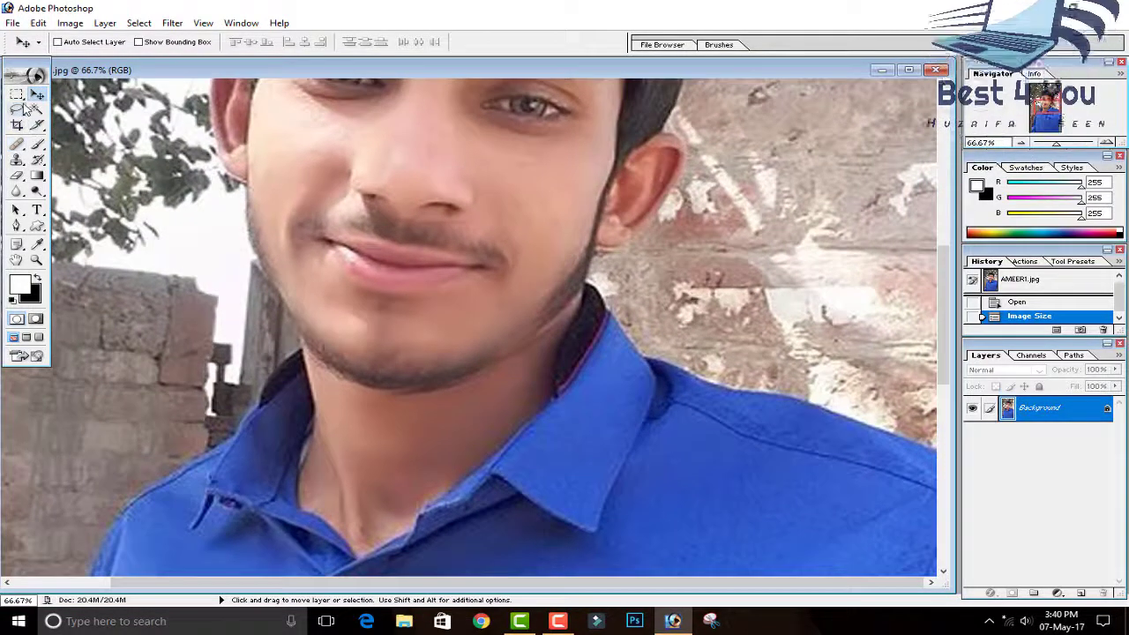
left_click_drag(27, 108, 88, 131)
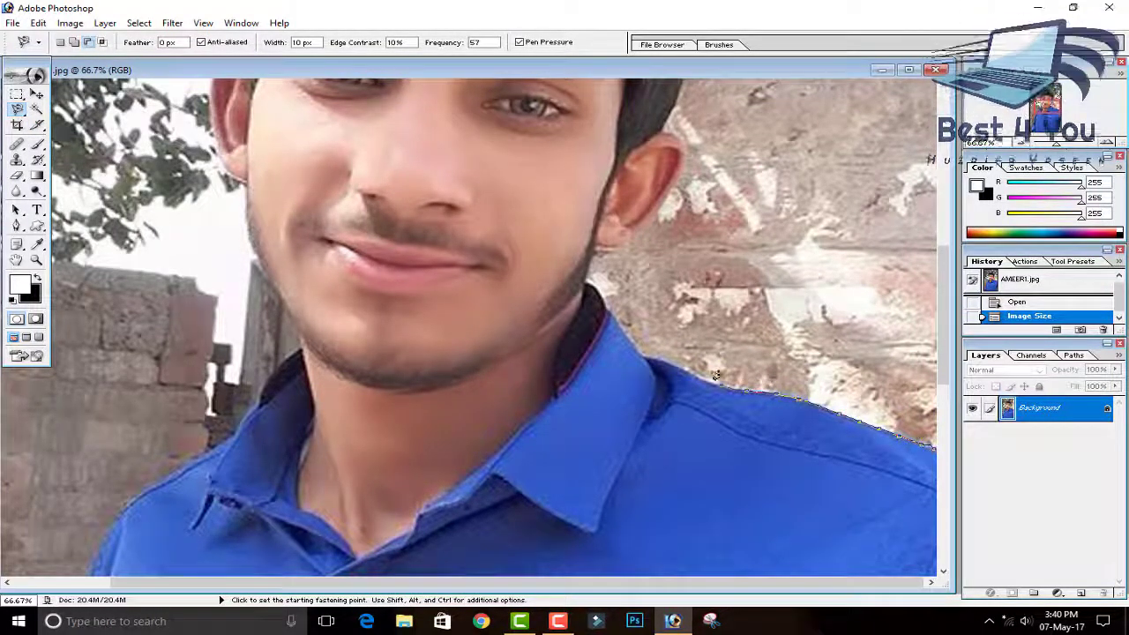
mouse_move(679, 362)
left_mouse_down()
mouse_move(624, 325)
mouse_move(594, 278)
mouse_move(615, 238)
mouse_move(666, 201)
left_mouse_up()
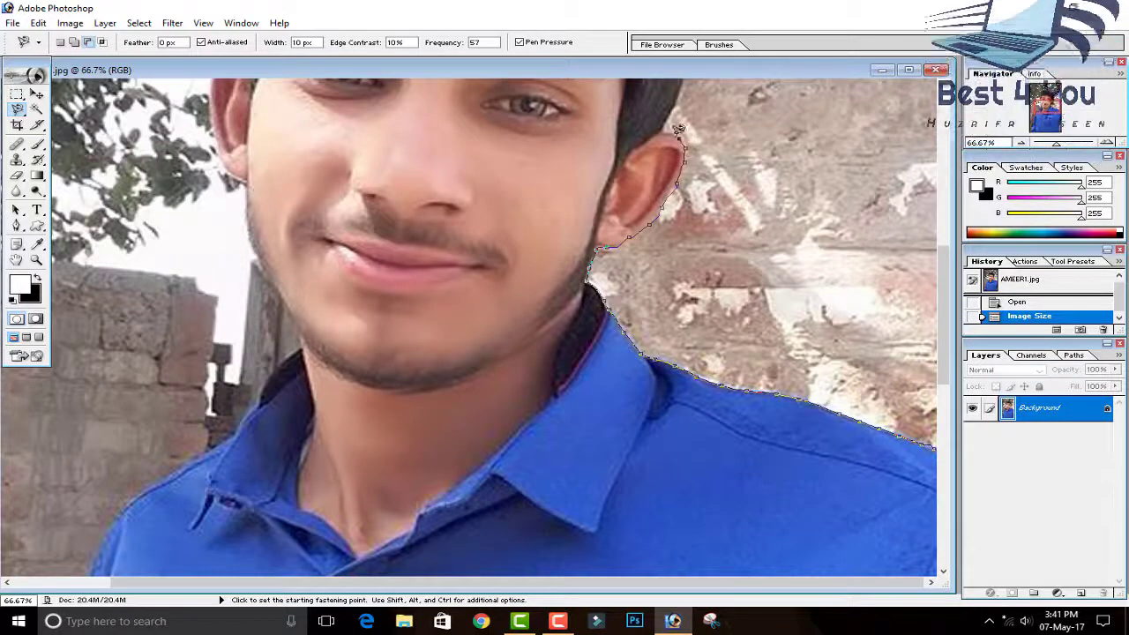
mouse_move(678, 98)
left_mouse_down()
mouse_move(670, 500)
mouse_move(686, 477)
mouse_move(696, 364)
mouse_move(748, 291)
mouse_move(666, 180)
mouse_move(591, 115)
mouse_move(381, 128)
mouse_move(236, 182)
mouse_move(265, 317)
left_mouse_up()
left_click_drag(223, 446, 324, 285)
mouse_move(324, 285)
left_mouse_down()
mouse_move(318, 351)
mouse_move(391, 504)
mouse_move(391, 297)
mouse_move(344, 450)
left_mouse_up()
left_click_drag(503, 431, 503, 184)
mouse_move(344, 204)
left_mouse_down()
mouse_move(258, 250)
mouse_move(168, 455)
mouse_move(169, 236)
mouse_move(95, 478)
mouse_move(950, 630)
mouse_move(887, 341)
mouse_move(935, 199)
left_mouse_up()
double_click(157, 262)
double_click(912, 285)
key("ctrl+z")
Step: Add the lower shirt and sleeve to the selection with the Magnetic Lasso
scroll(344, 181, "down", 6)
left_click(76, 42)
scroll(144, 264, "up", 1)
left_click(145, 182)
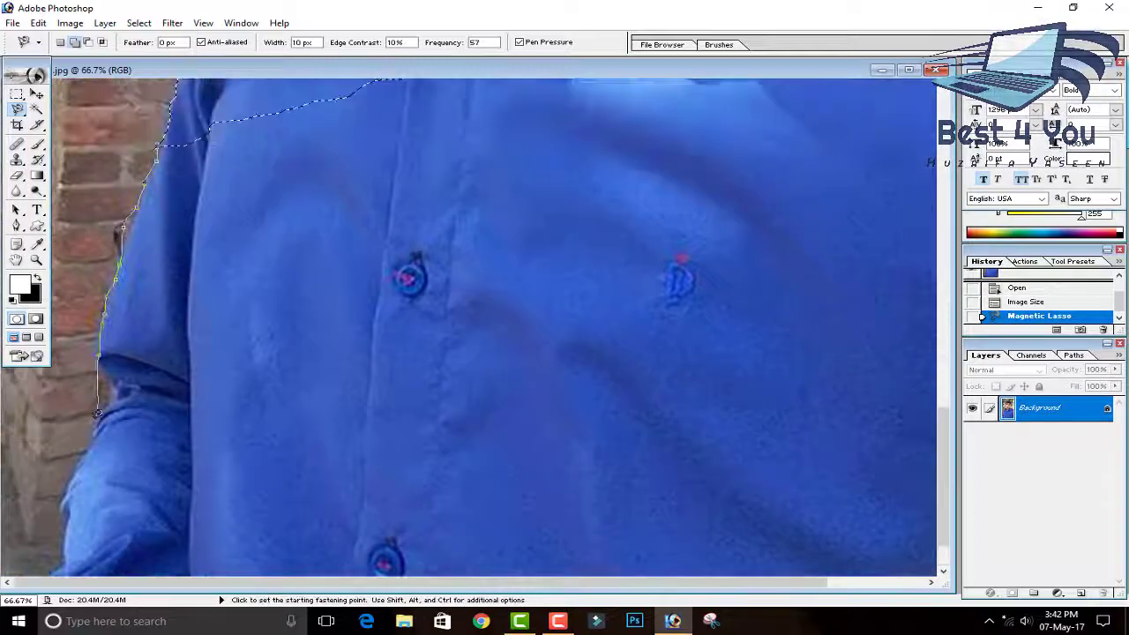
scroll(61, 555, "down", 1)
scroll(886, 340, "up", 5)
double_click(917, 194)
Step: Correct the selection along the sleeve edge beside the brick wall by adding missed areas with the Polygonal Lasso
key("ctrl+minus")
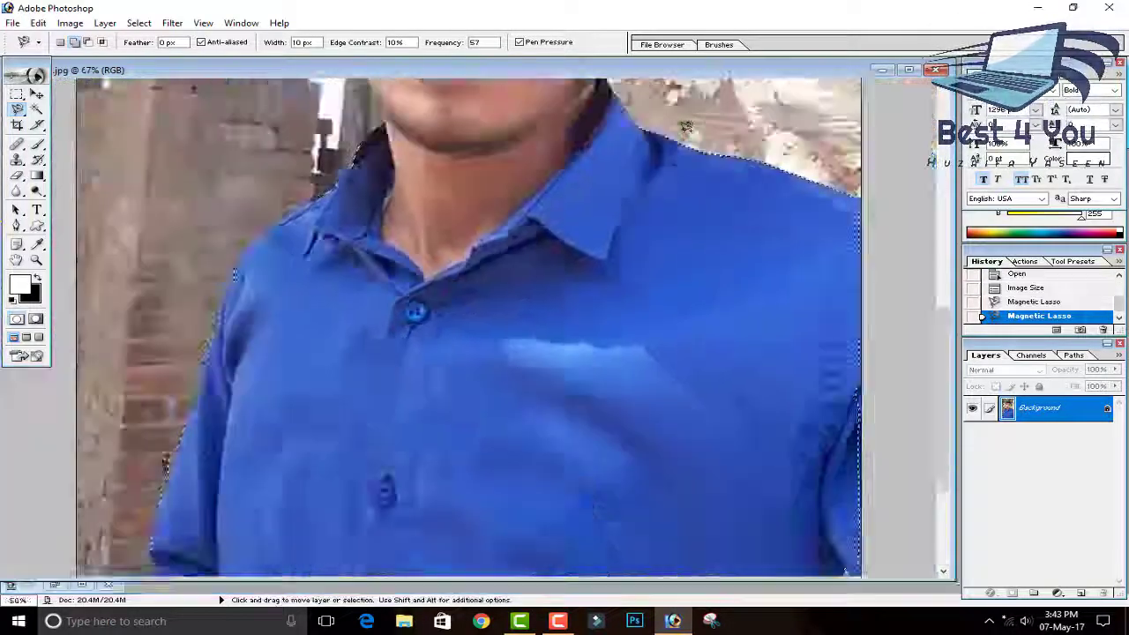
scroll(529, 291, "up", 3)
key("ctrl+plus")
key("ctrl+plus")
key("ctrl+plus")
right_click(16, 109)
left_click(80, 123)
scroll(335, 353, "down", 5)
left_click(231, 379)
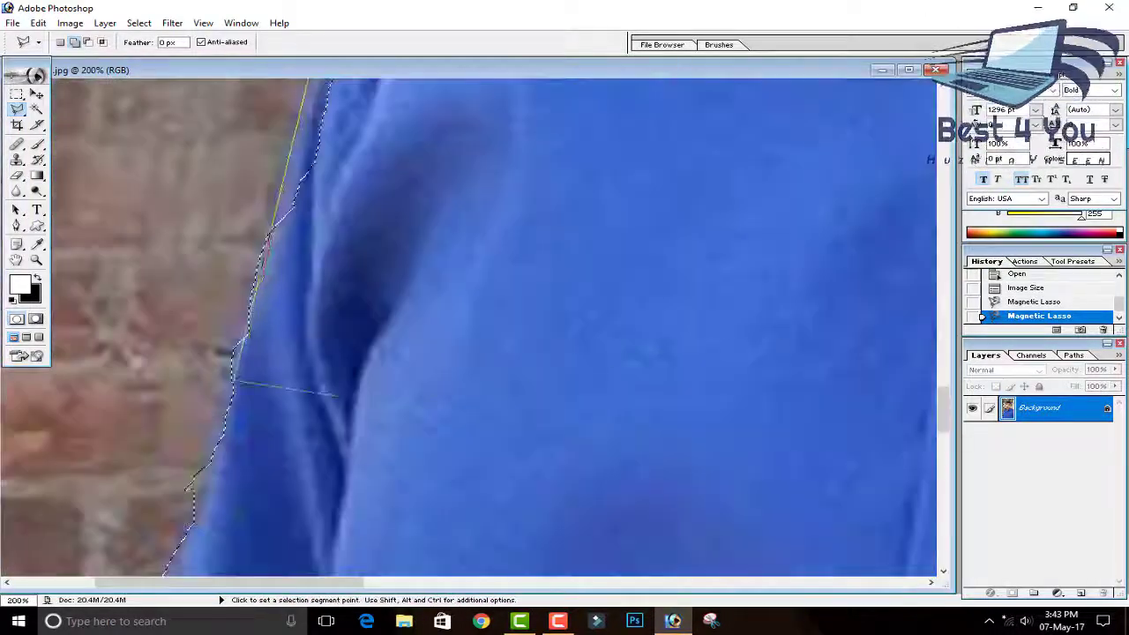
double_click(330, 392)
left_click_drag(436, 202, 398, 511)
double_click(529, 441)
Step: Extend the selection to the photo's edge around the outer shoulder, arm and bottom of the shirt with the Polygonal Lasso
left_click_drag(711, 494, 711, 252)
key("ctrl+minus")
key("ctrl+minus")
key("ctrl+minus")
key("ctrl+minus")
left_click(756, 206)
left_click(768, 440)
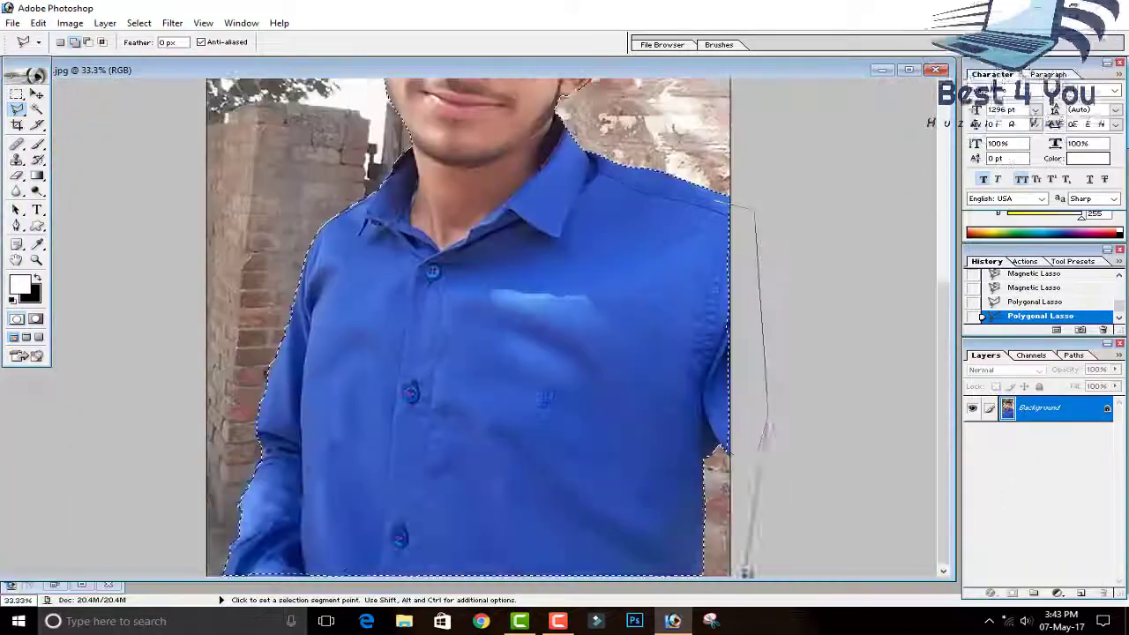
double_click(718, 453)
left_click(225, 573)
double_click(394, 490)
Step: Refine the selection outline of the forearm and sleeve against the bricks with the Polygonal Lasso
key("ctrl+plus")
key("ctrl+plus")
key("ctrl+plus")
left_click_drag(300, 441, 601, 339)
left_click(221, 231)
double_click(180, 348)
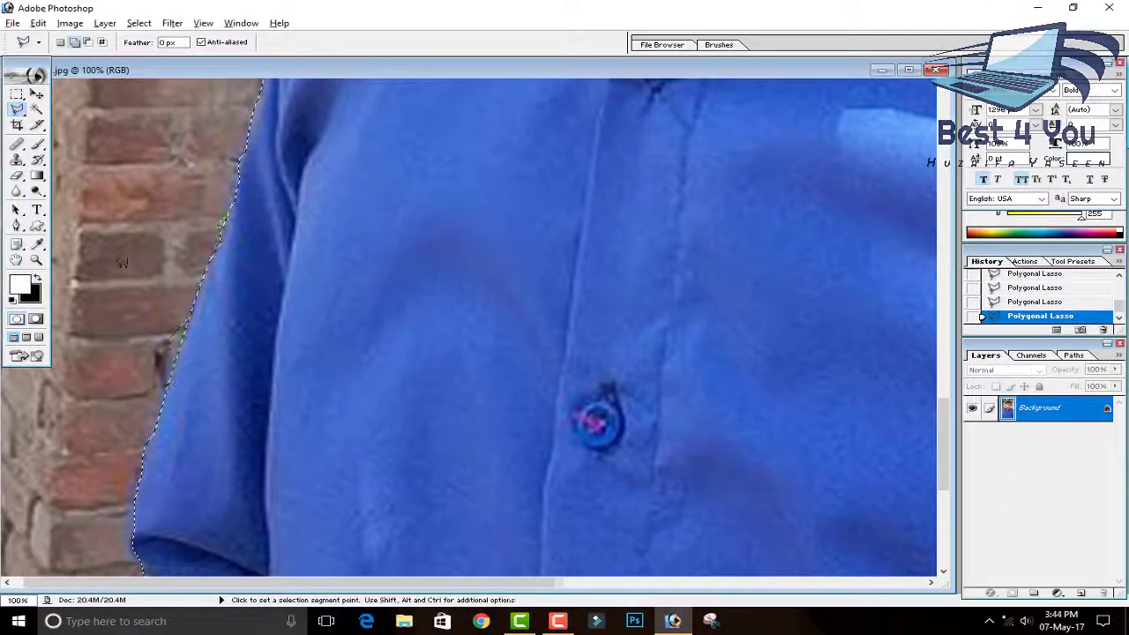
left_click_drag(265, 459, 279, 248)
double_click(158, 255)
Step: Copy the selected man from the Background onto a new layer
key("ctrl+minus")
key("ctrl+minus")
key("ctrl+minus")
key("ctrl+minus")
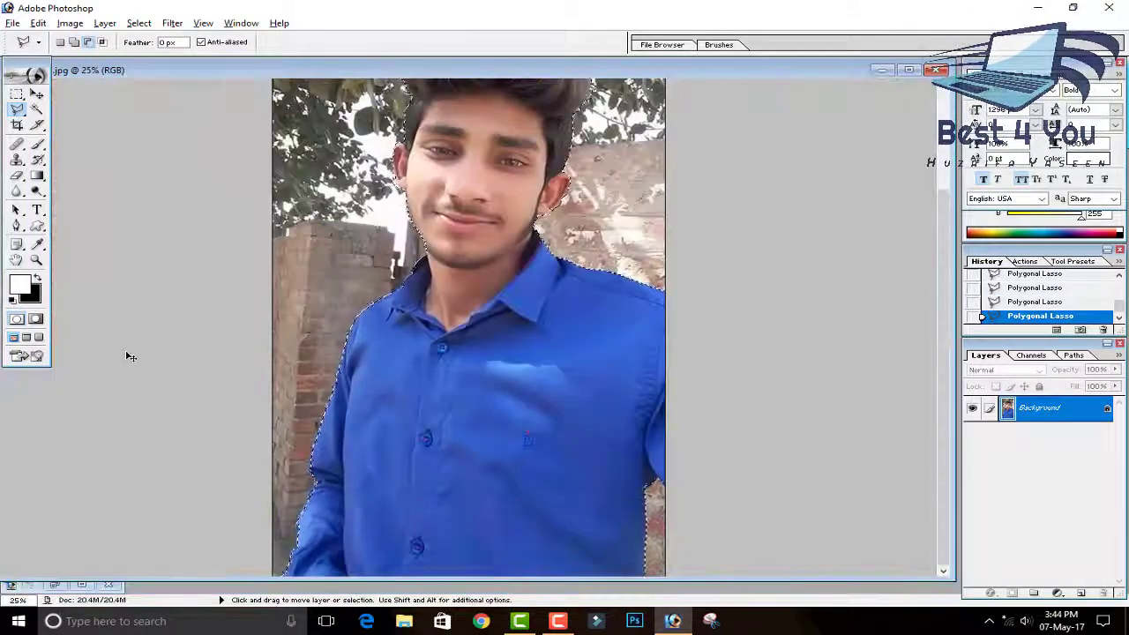
key("ctrl+minus")
key("ctrl+minus")
key("ctrl+plus")
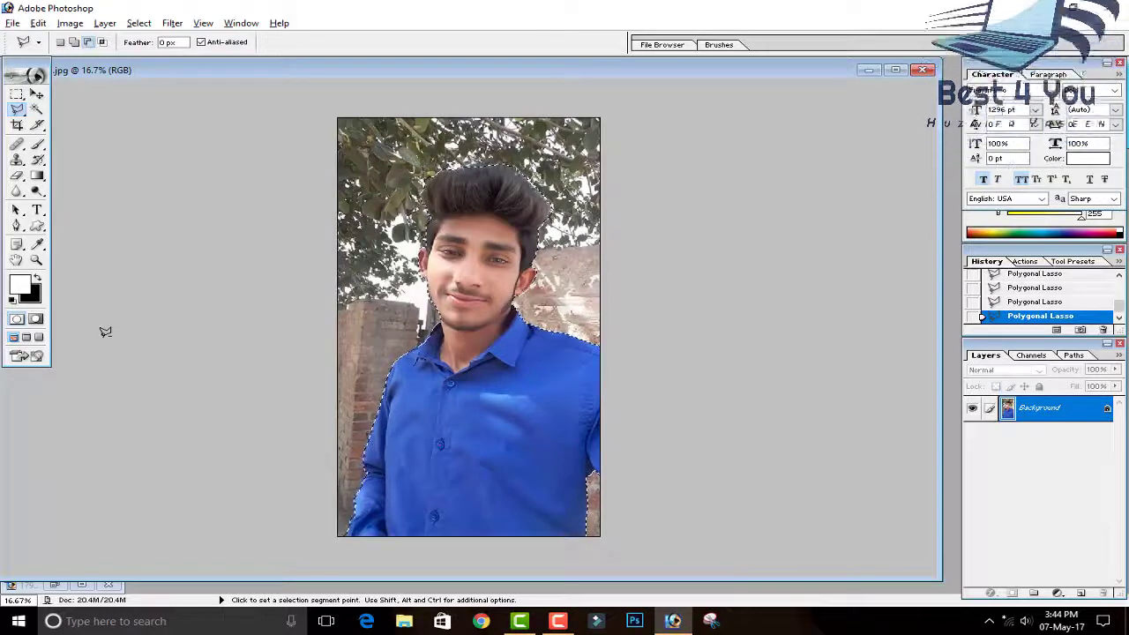
key("ctrl+j")
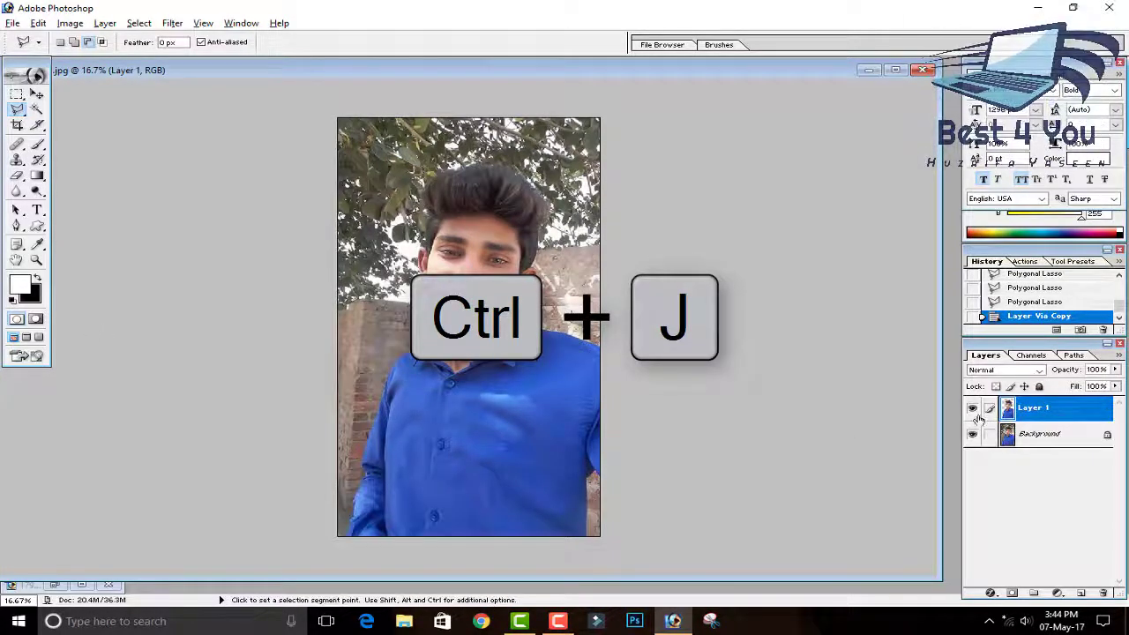
Step: Inspect the cutout with the Background layer hidden, compare it with the state before copying, and show the Background again
left_click(972, 434)
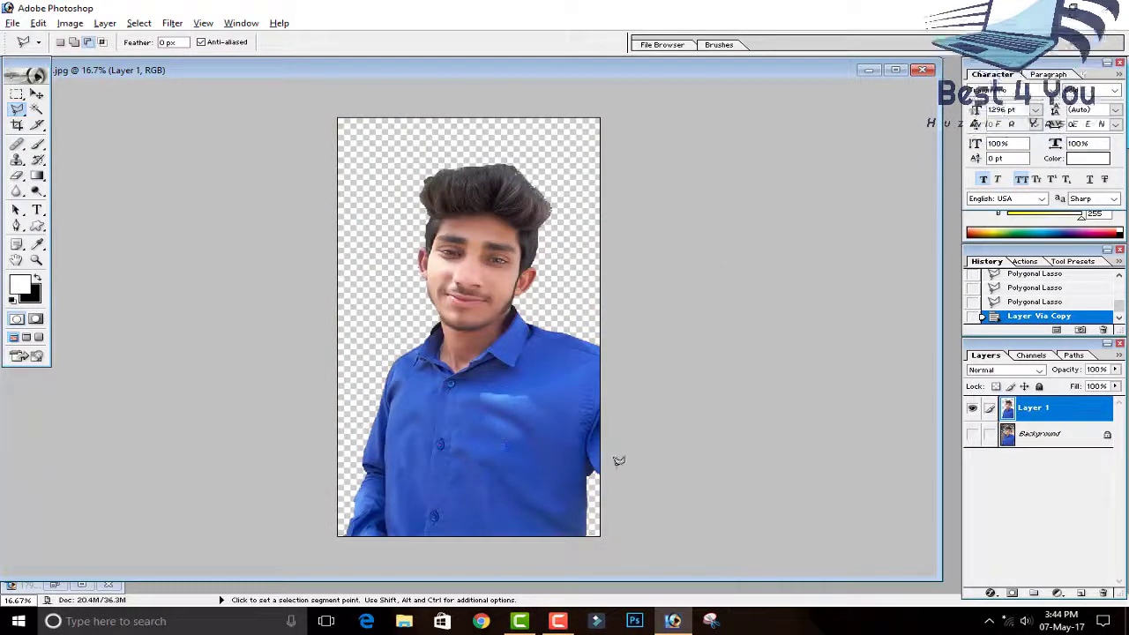
key("ctrl+z")
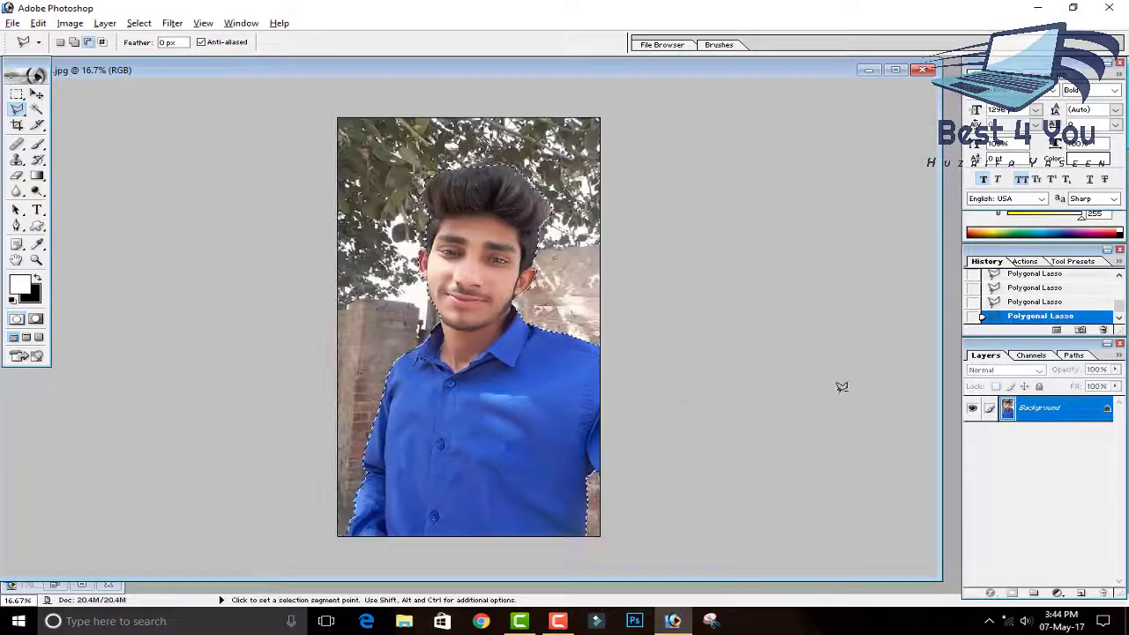
key("ctrl+z")
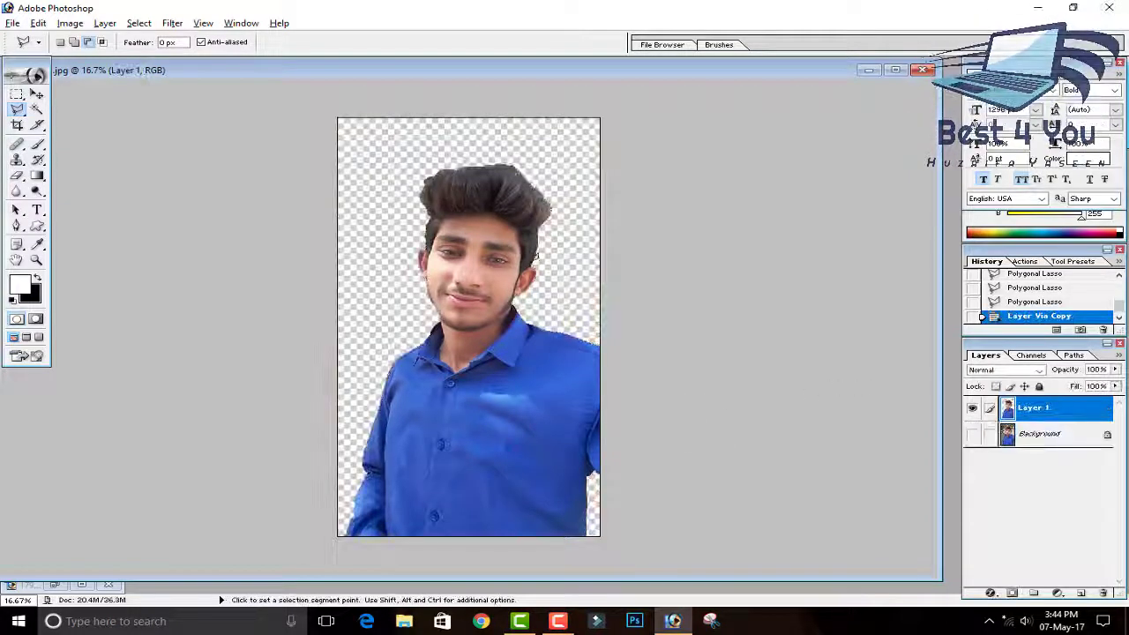
left_click(972, 434)
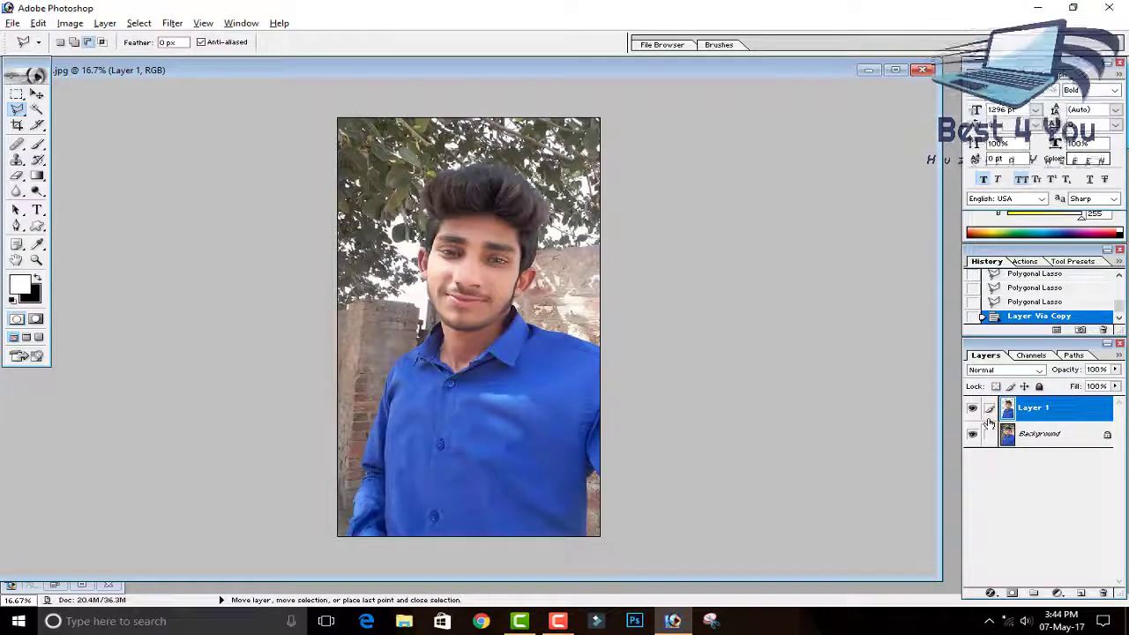
Step: Load Layer 1's outline as a selection and invert it with the Background layer active
key("ctrl")
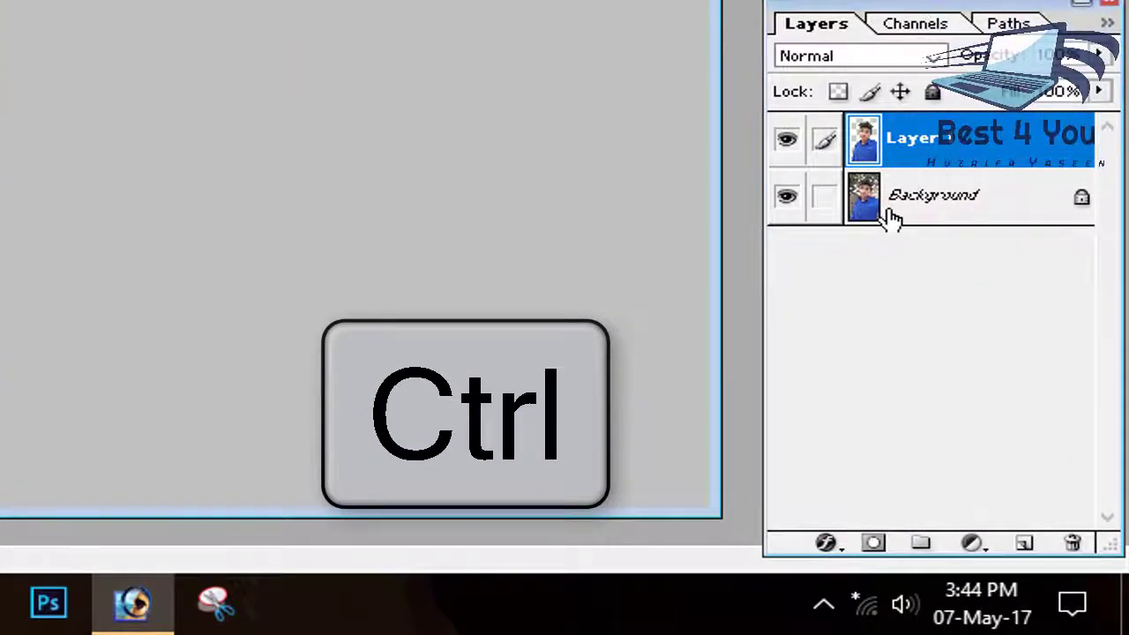
left_click(936, 219)
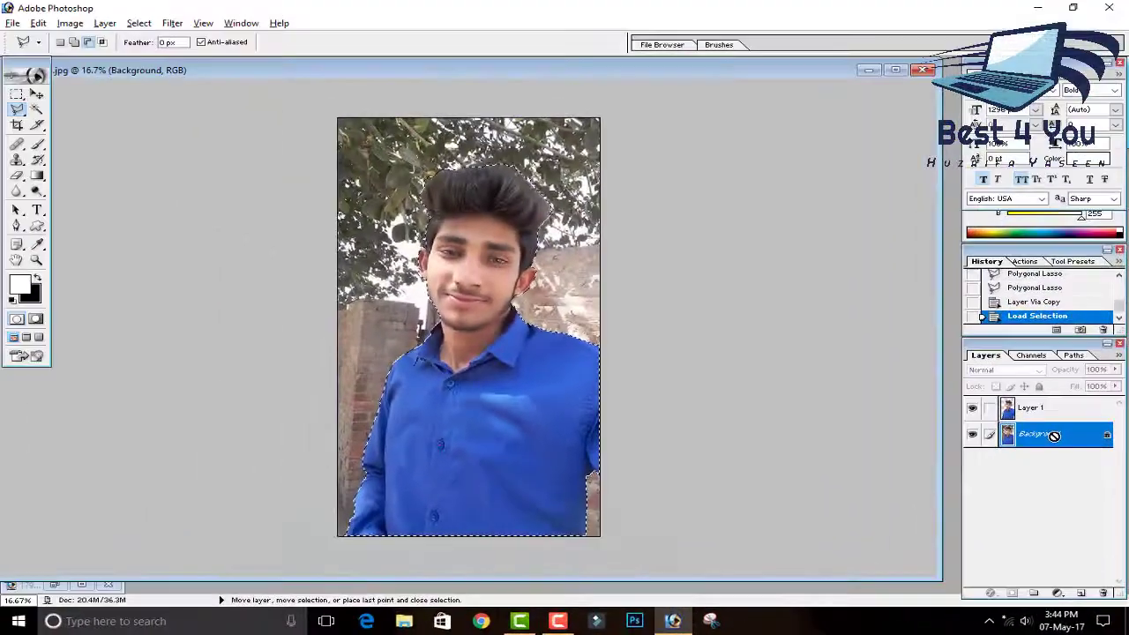
key("ctrl+shift+i")
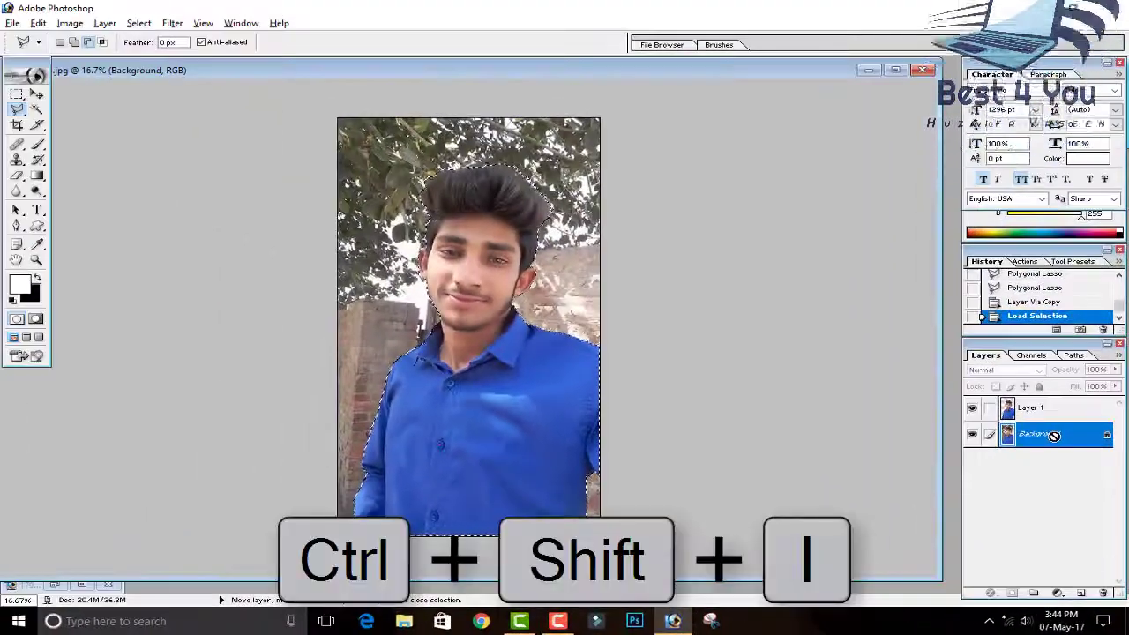
Step: Invert the selection, copy the surroundings from the Background onto a new layer, and hide the Background
key("ctrl+j")
key("ctrl+z")
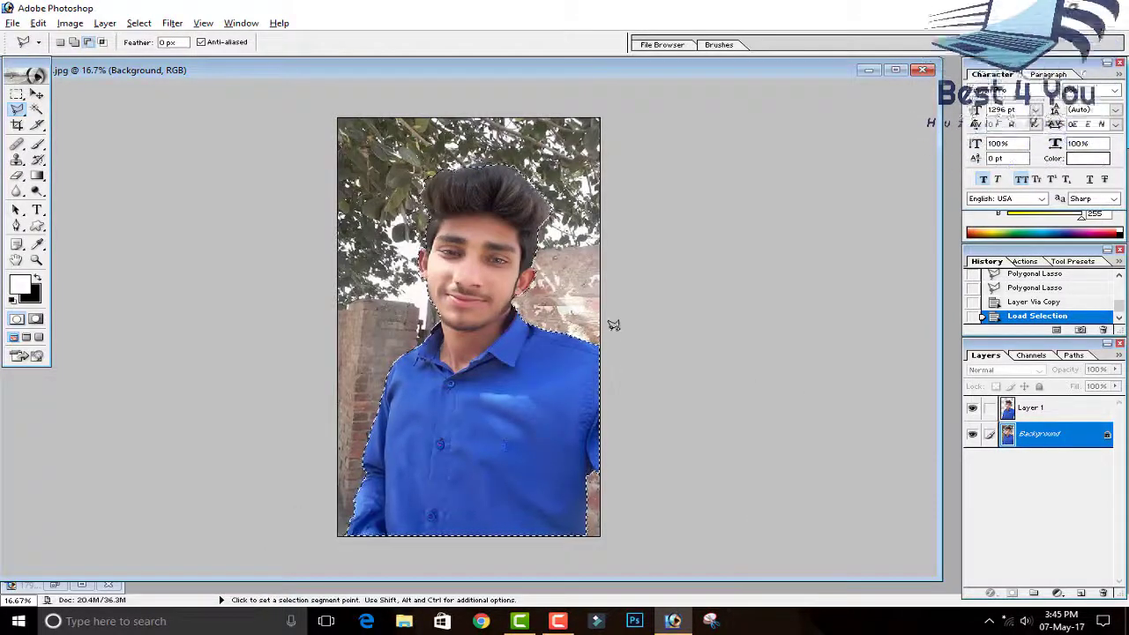
right_click(565, 307)
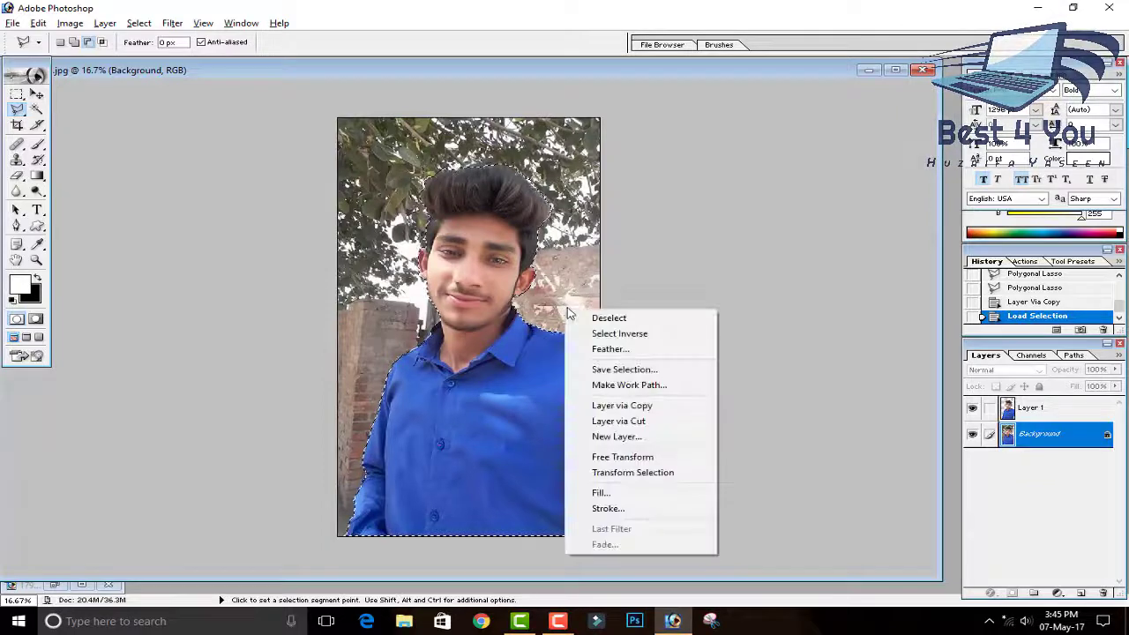
left_click(626, 331)
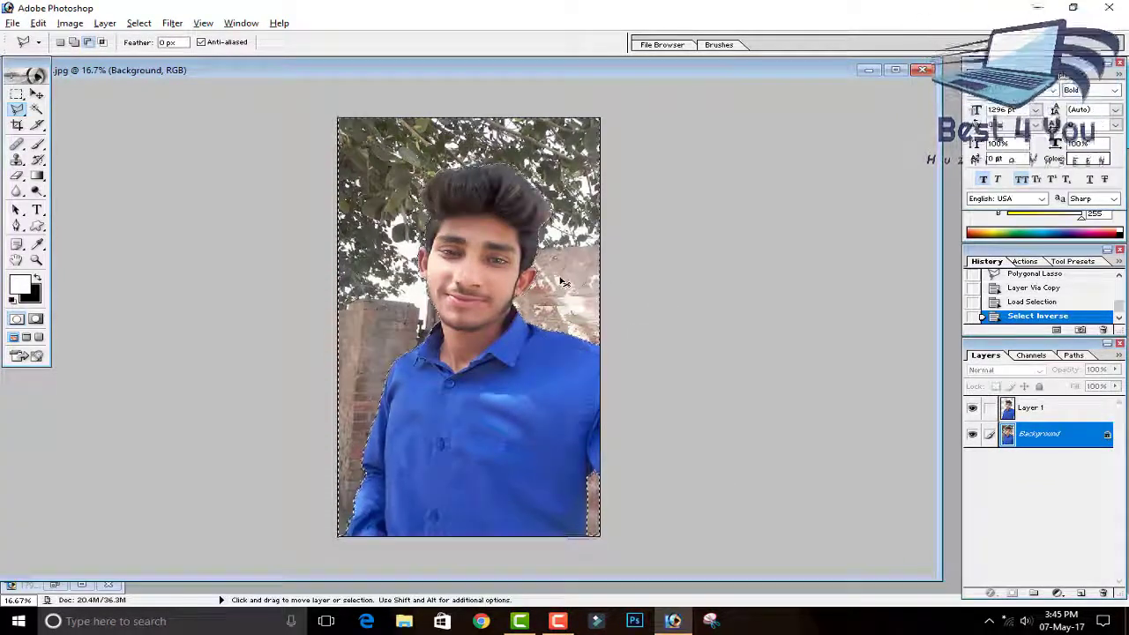
key("ctrl+j")
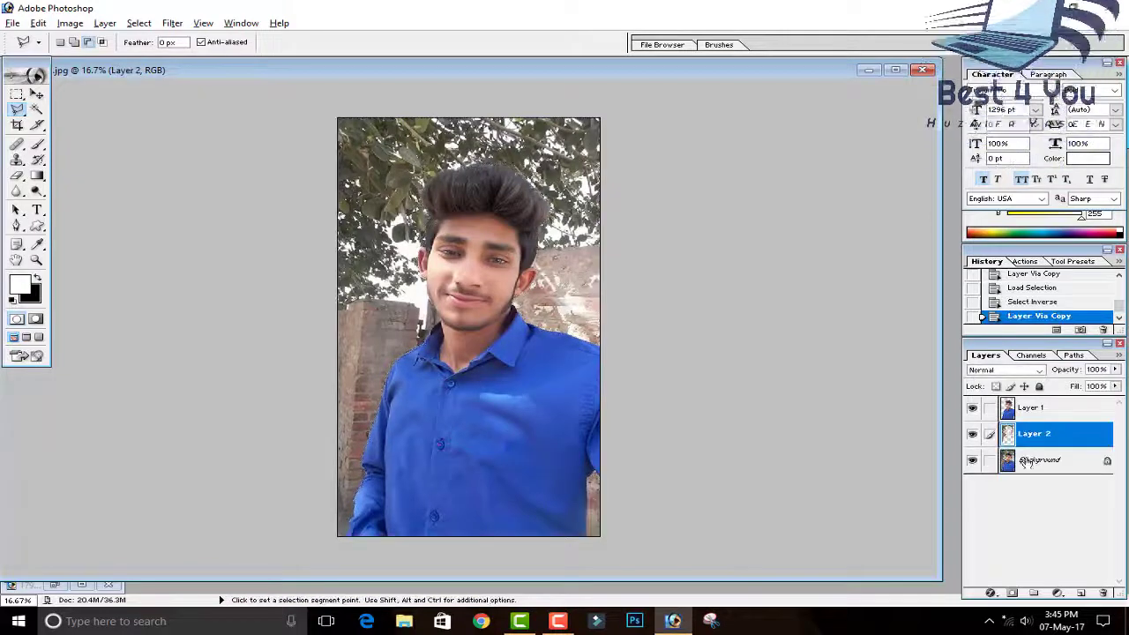
left_click(971, 411)
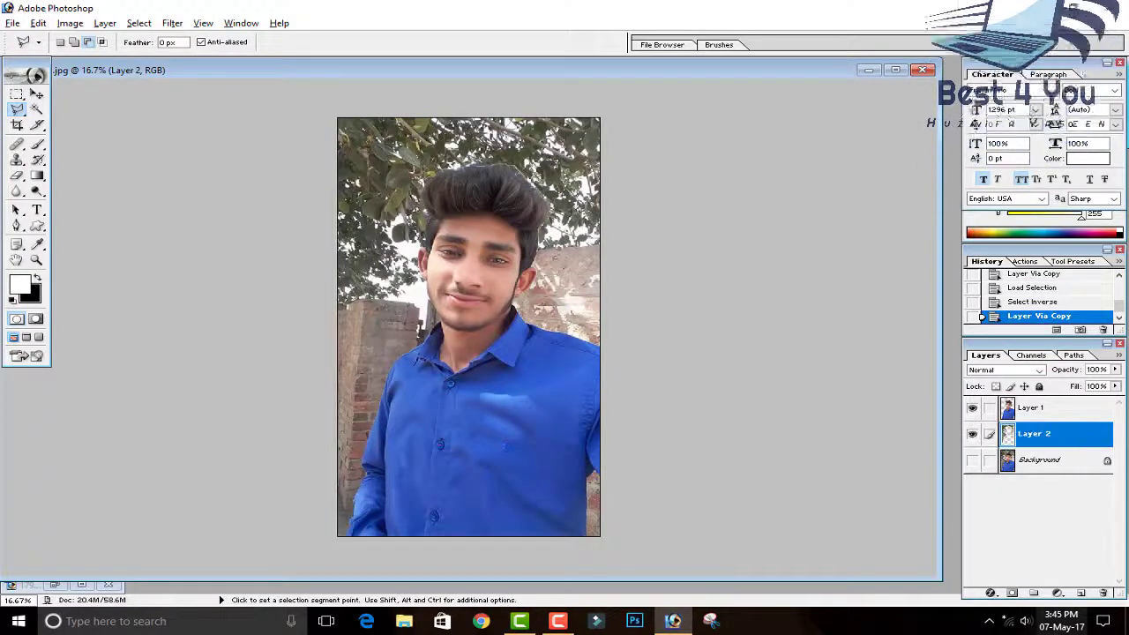
Step: Duplicate Layer 2 as Layer 2 copy within AMEER1.jpg
key("ctrl+j")
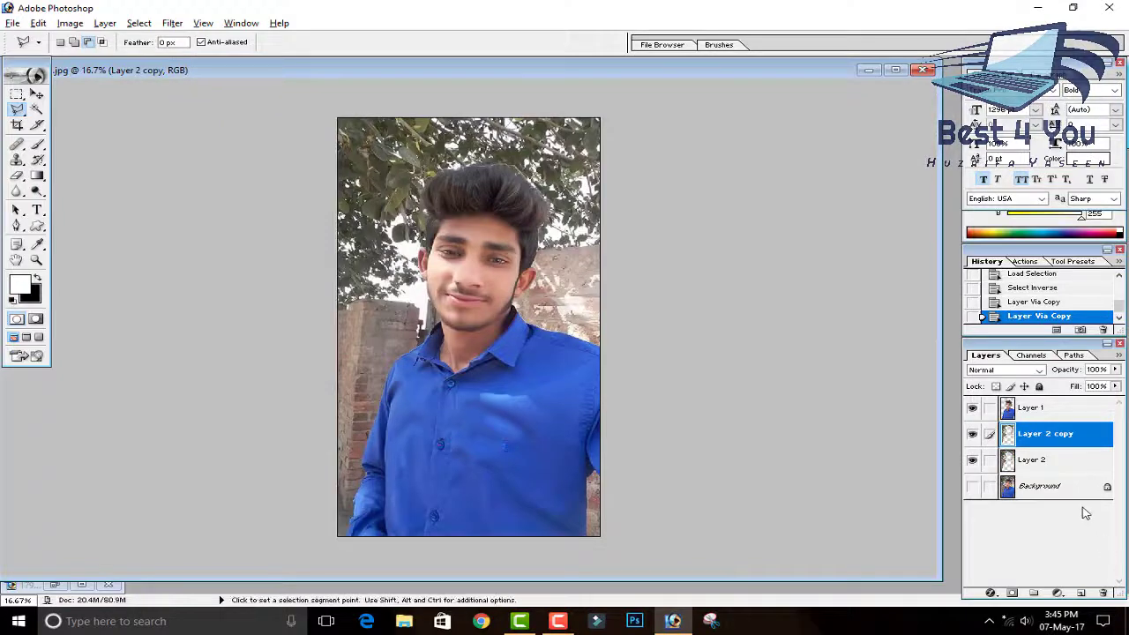
key("ctrl+z")
right_click(1060, 434)
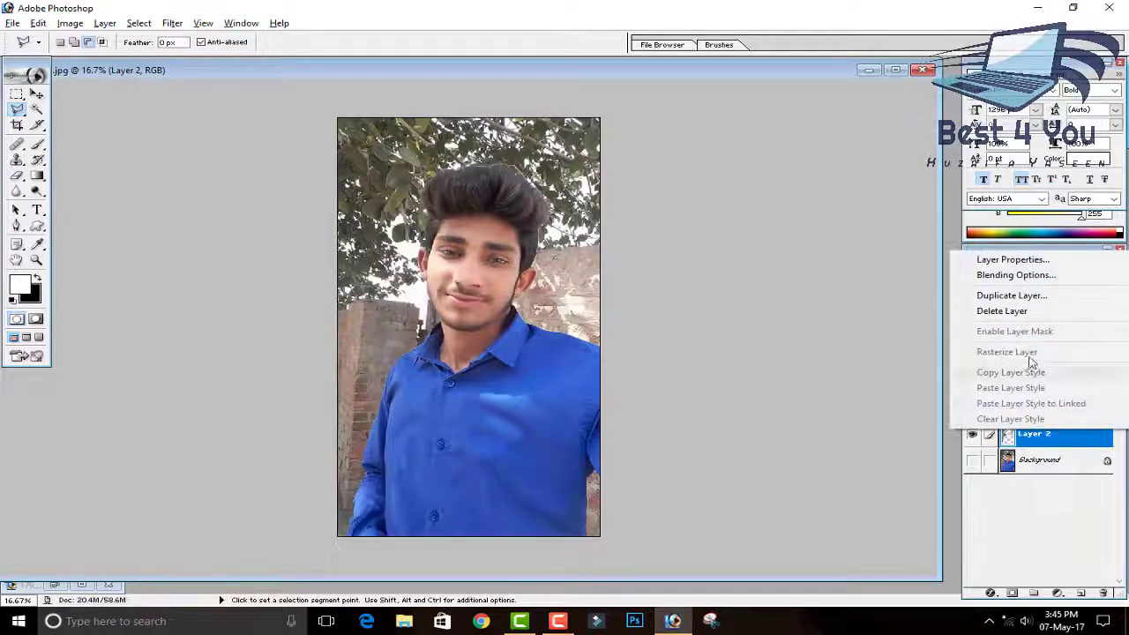
left_click(1005, 296)
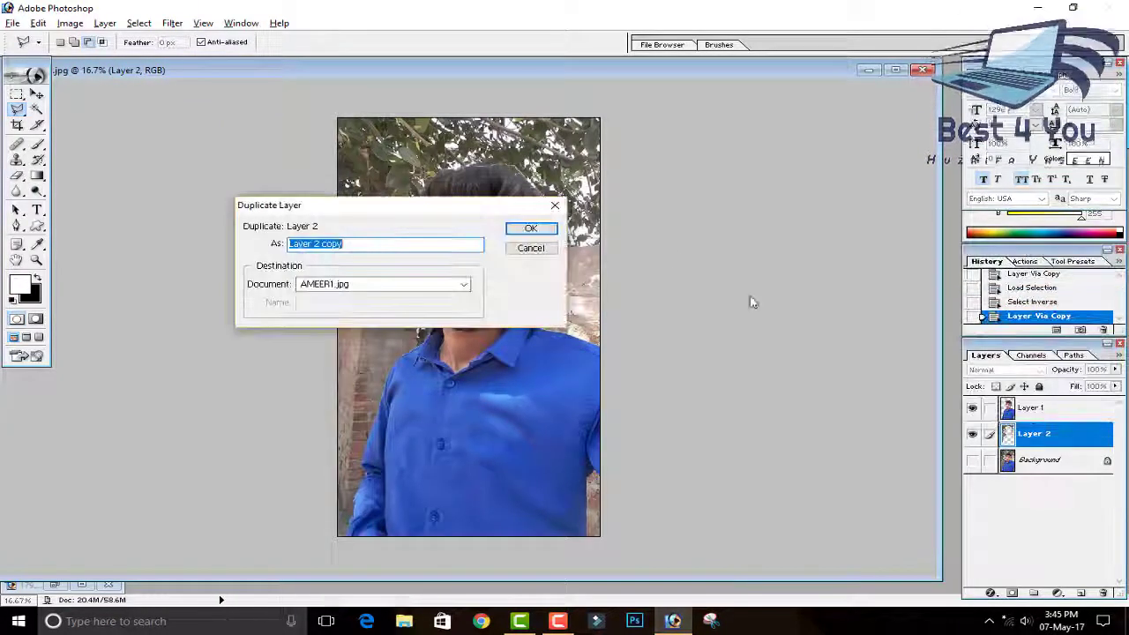
left_click(520, 228)
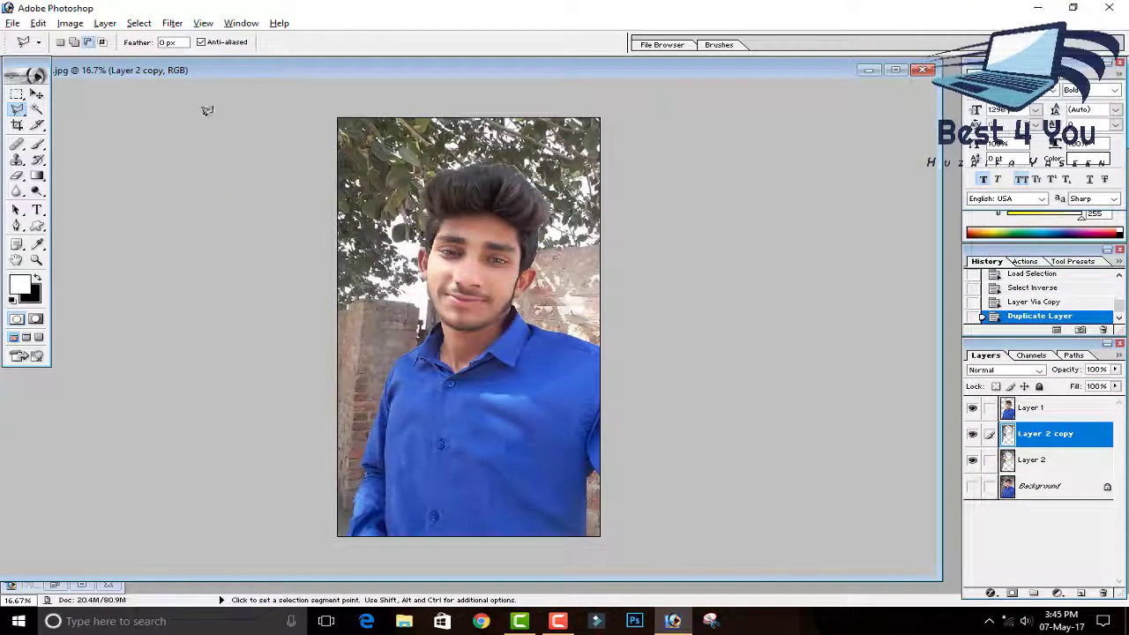
Step: Apply a Gaussian Blur to Layer 2 copy so the trees and walls behind the man go soft
left_click(172, 23)
mouse_move(293, 127)
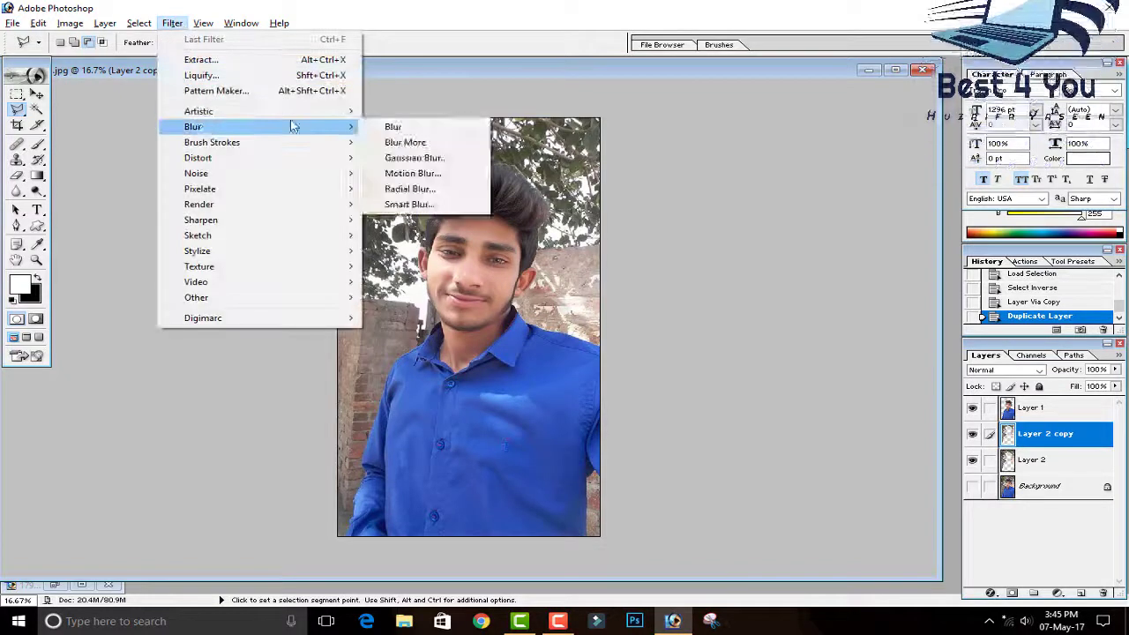
left_click(413, 158)
mouse_move(616, 247)
left_mouse_down()
mouse_move(637, 249)
mouse_move(622, 250)
left_mouse_up()
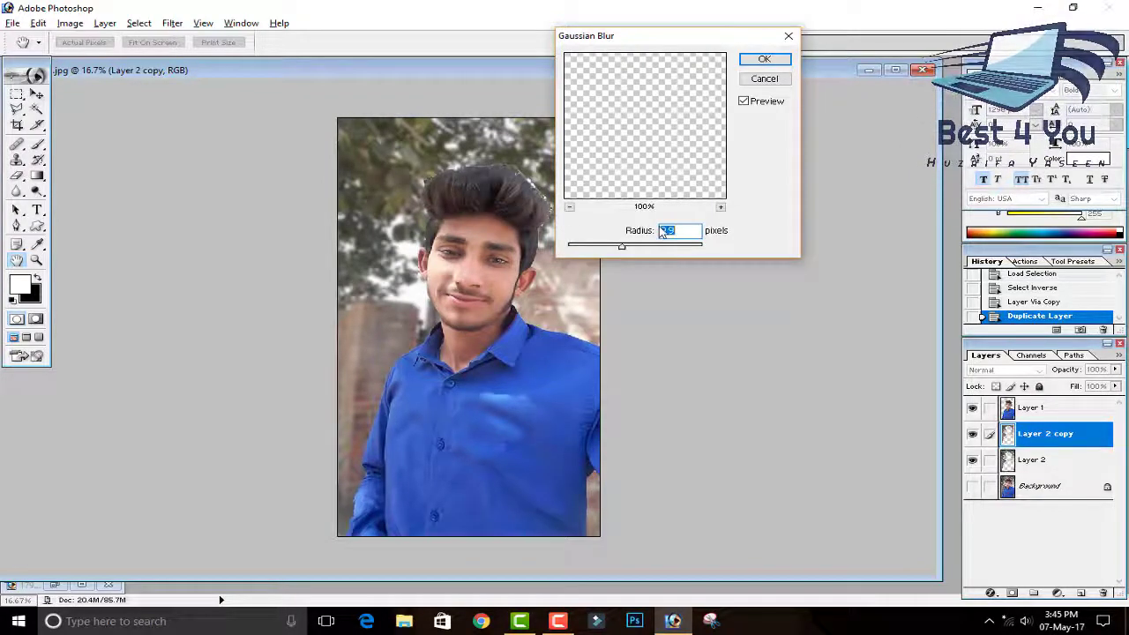
left_click(776, 59)
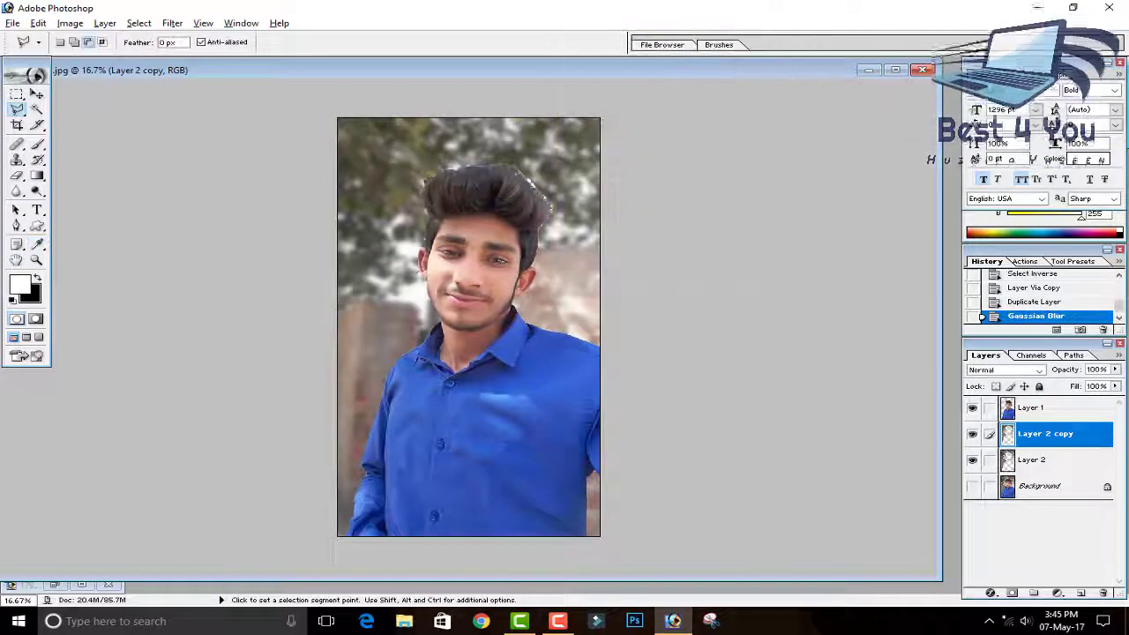
Step: Compare the blurred surroundings with the sharp ones by hiding and showing Layer 2 copy, leaving it shown
left_click(972, 435)
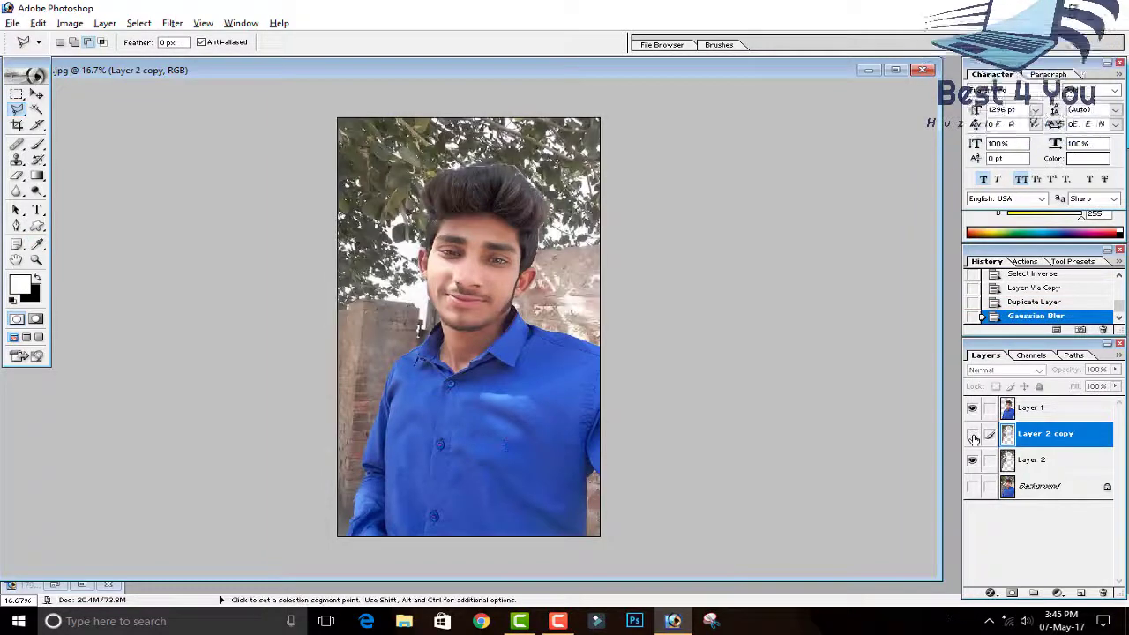
left_click(973, 435)
left_click(973, 435)
left_click(973, 434)
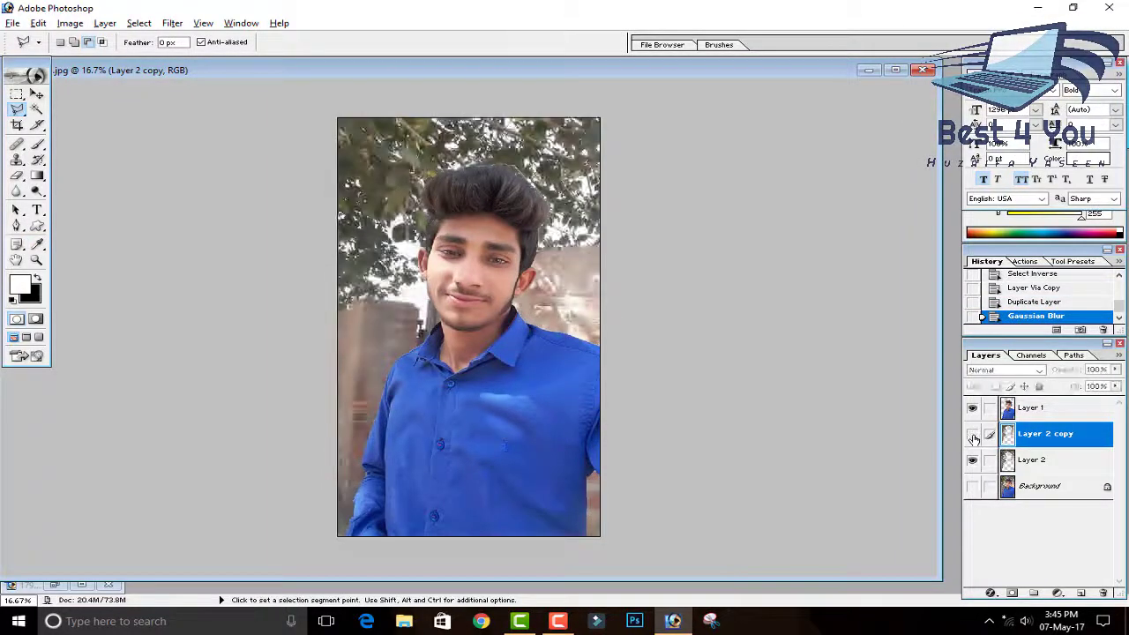
left_click(973, 435)
left_click(973, 435)
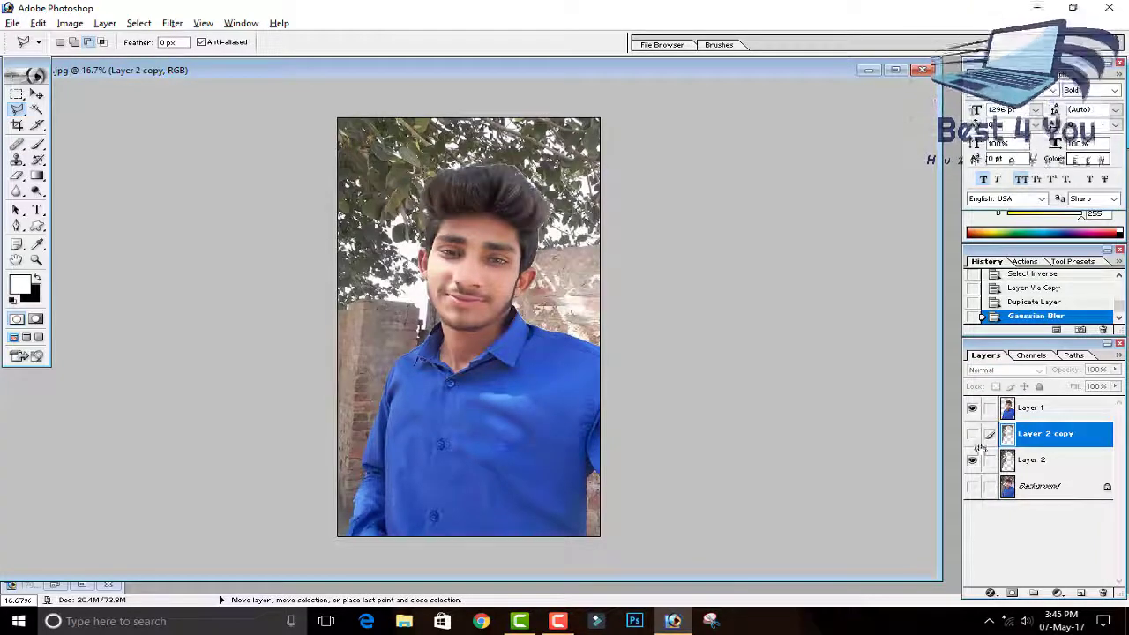
left_click(972, 434)
key("i")
key("ctrl+u")
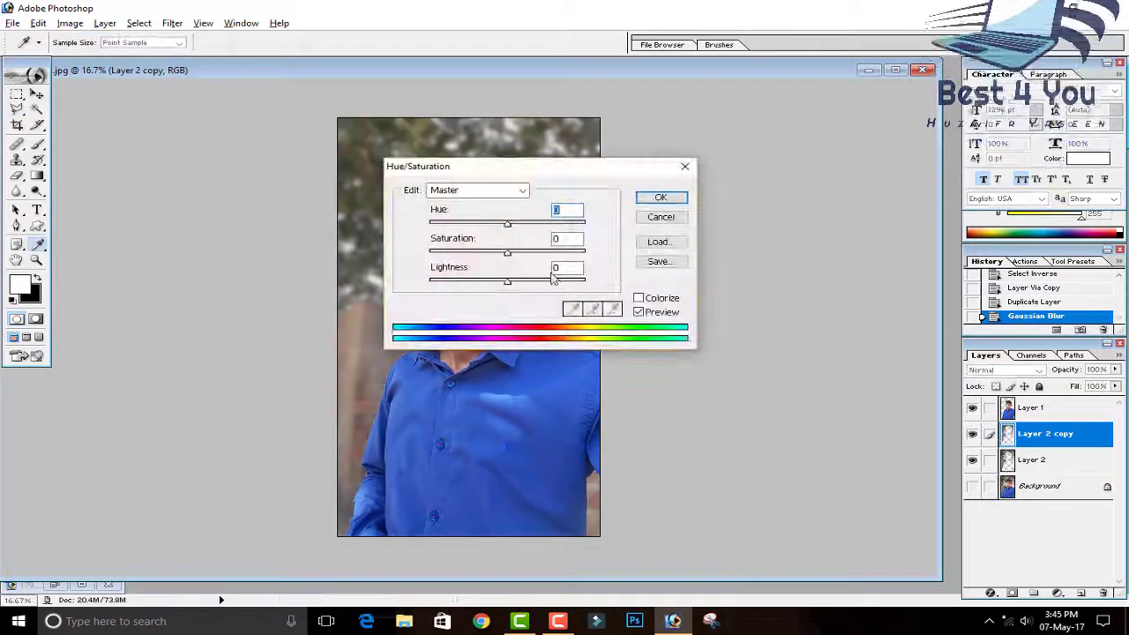
left_click_drag(535, 163, 631, 163)
left_click(754, 211)
key("l")
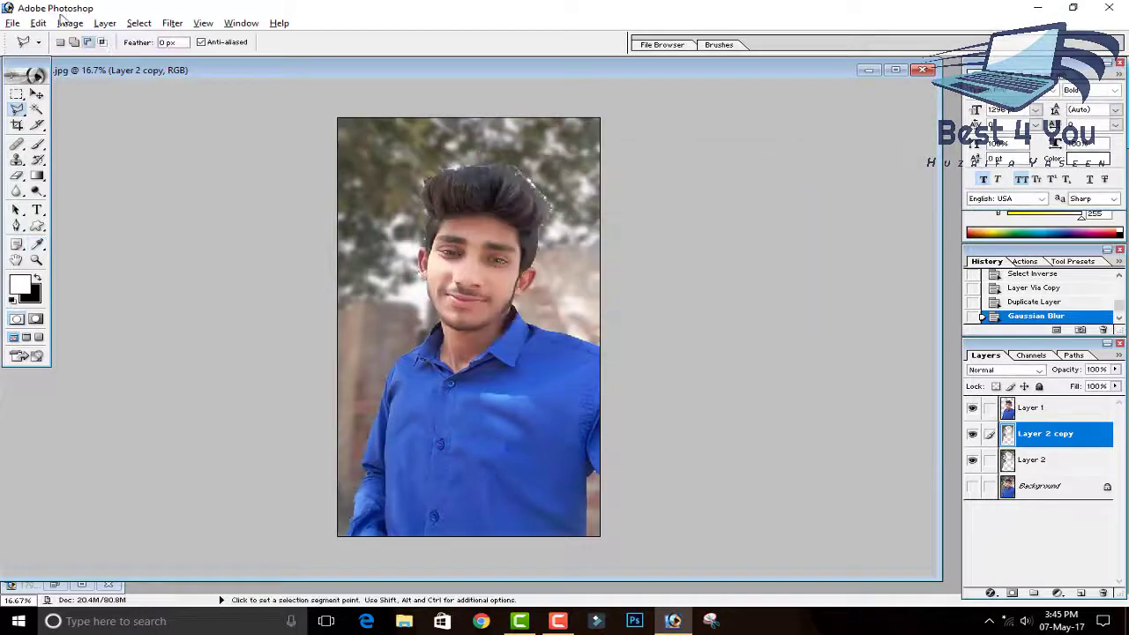
Step: Start a Hue/Saturation adjustment on Layer 2 copy with hue +39 and saturation +67
left_click(69, 23)
mouse_move(92, 62)
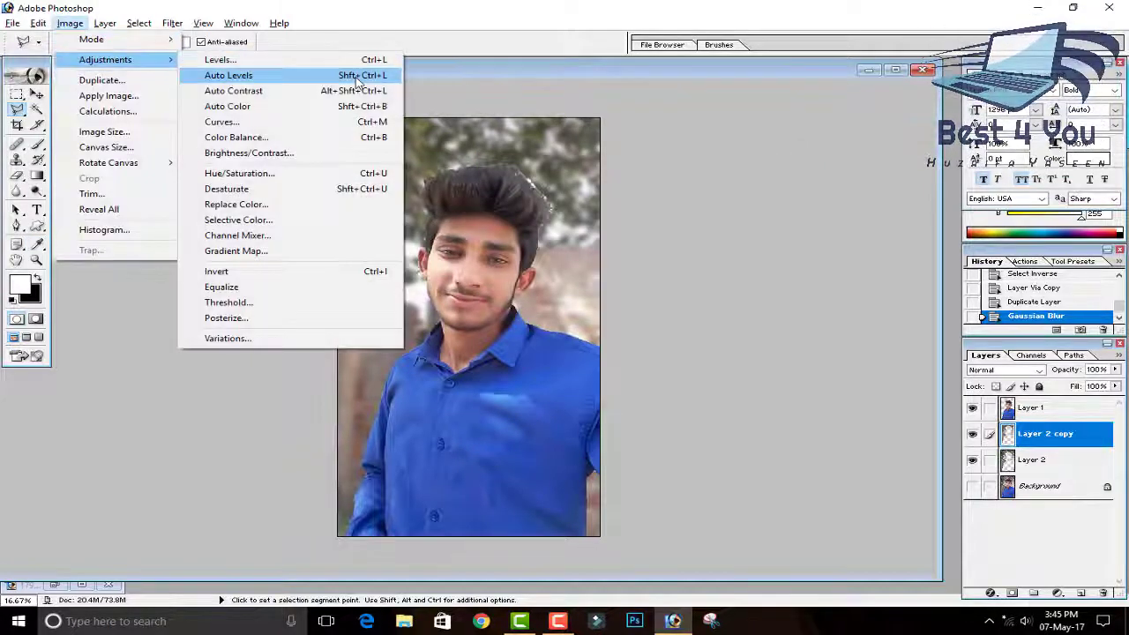
left_click(269, 173)
left_click_drag(579, 164, 726, 162)
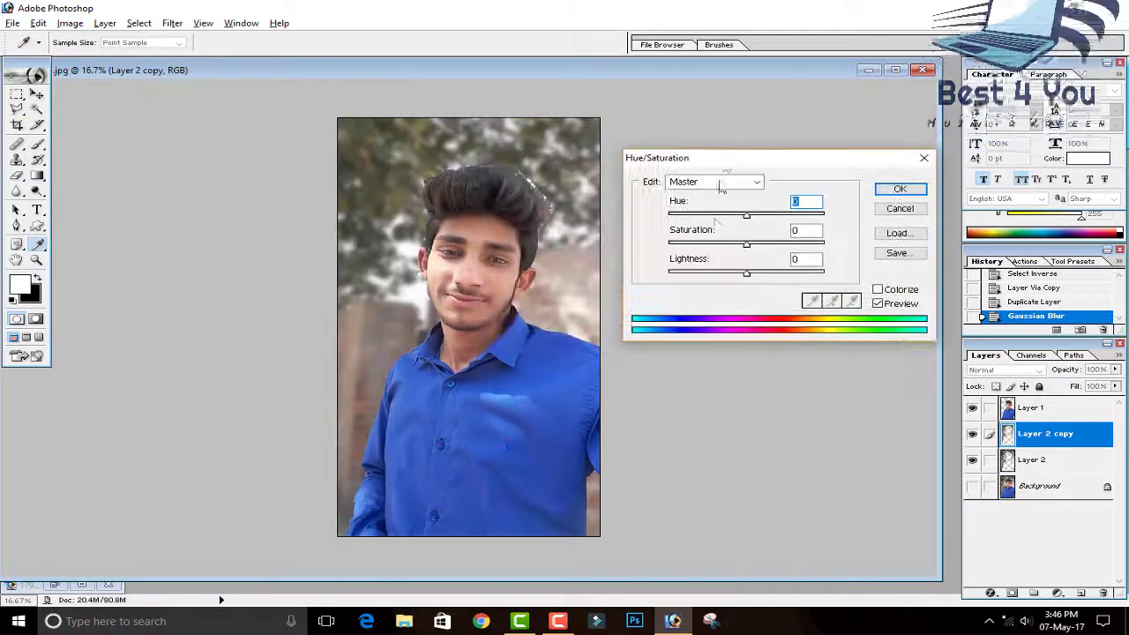
left_click_drag(746, 216, 803, 248)
key("Return")
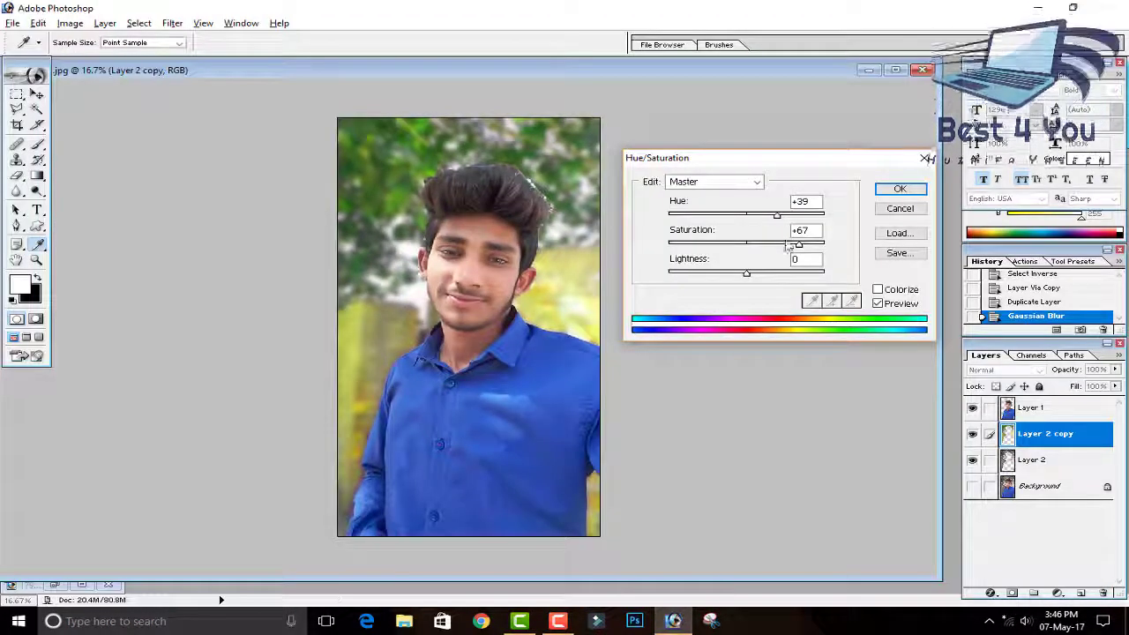
Step: Reduce the hue shift until the walls turn orange-yellow, and apply the Hue/Saturation adjustment
mouse_move(779, 219)
left_mouse_down()
mouse_move(794, 217)
mouse_move(747, 217)
mouse_move(781, 212)
left_mouse_up()
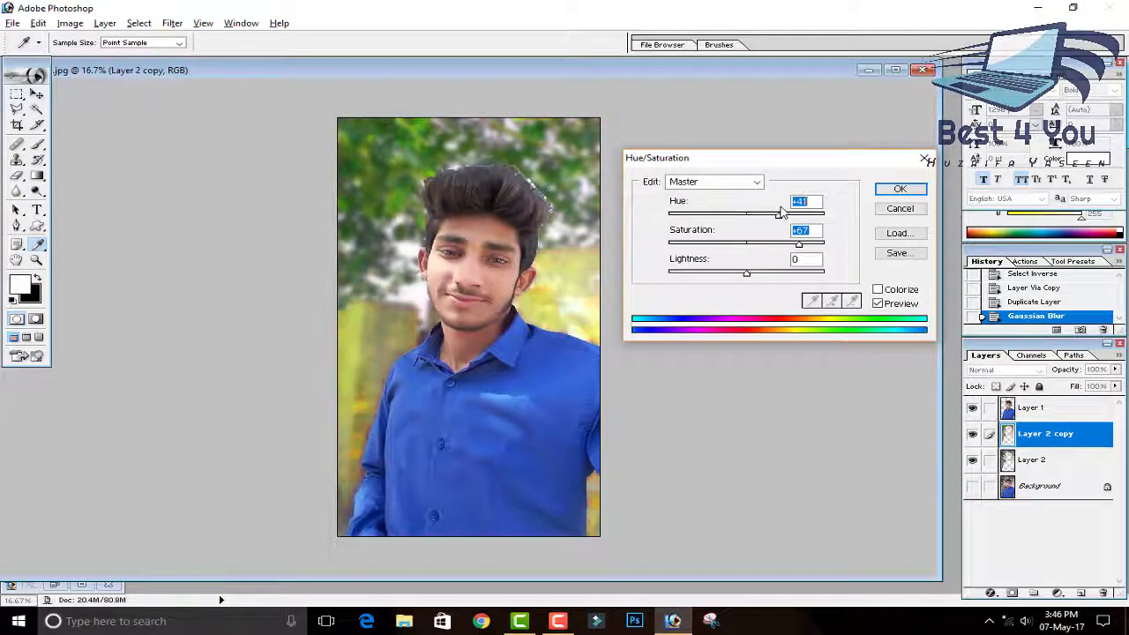
key("Return")
left_click(677, 620)
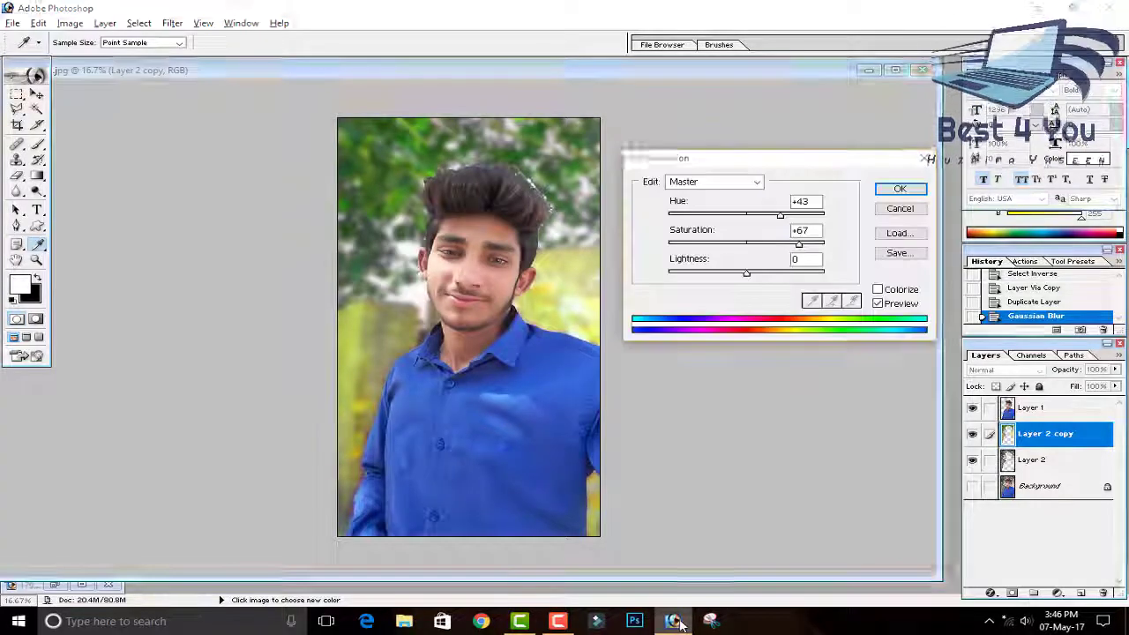
left_click(775, 220)
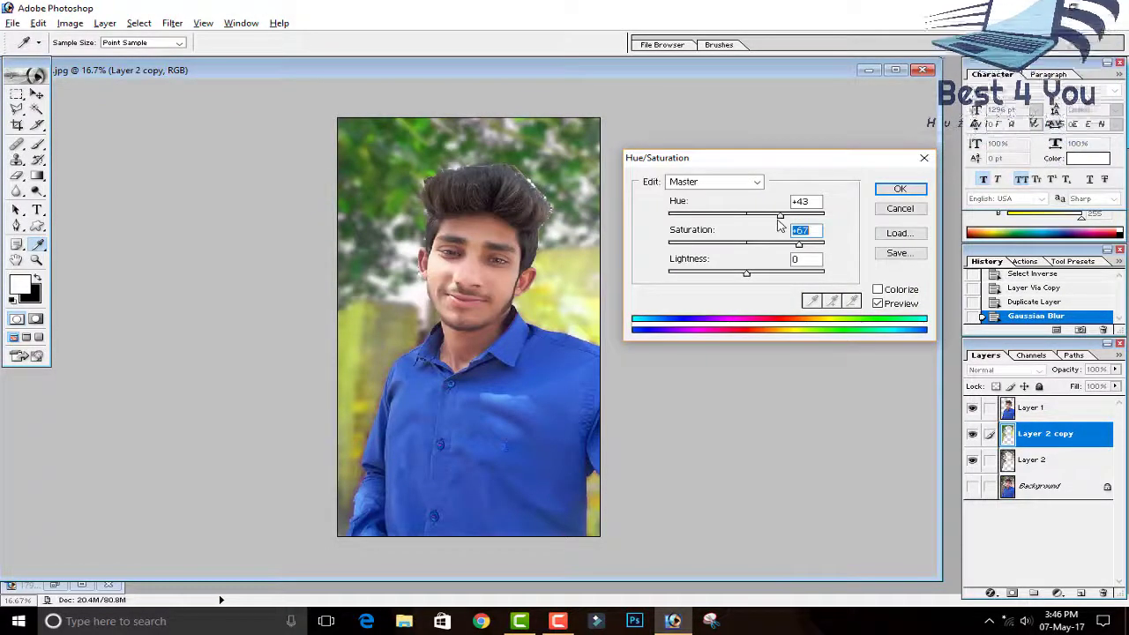
left_click_drag(781, 218, 760, 219)
left_click(895, 189)
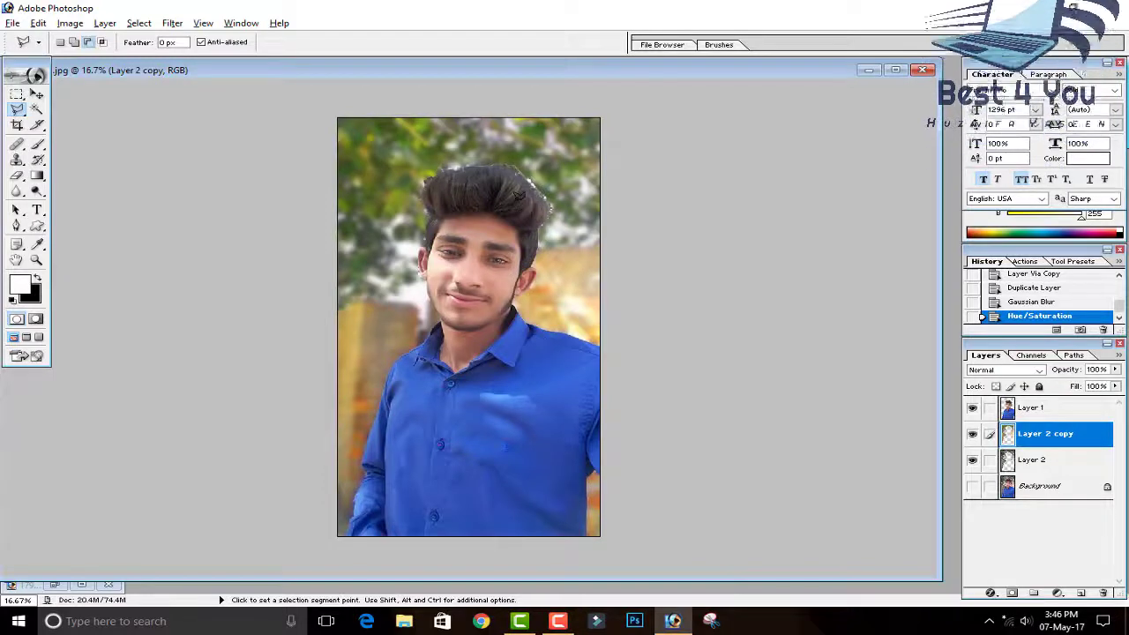
Step: Examine the hair edges and recolored surroundings up close, and compare the photo with Layer 2 copy hidden and shown
key("ctrl+plus")
key("ctrl+plus")
left_click_drag(508, 197, 475, 384)
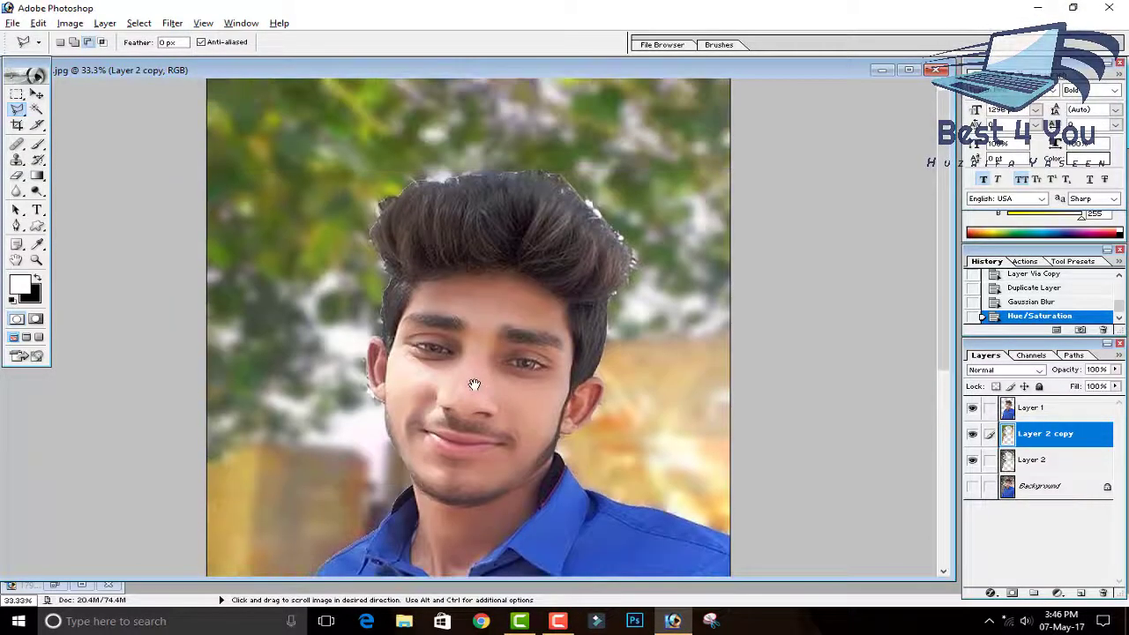
key("ctrl+minus")
key("ctrl+minus")
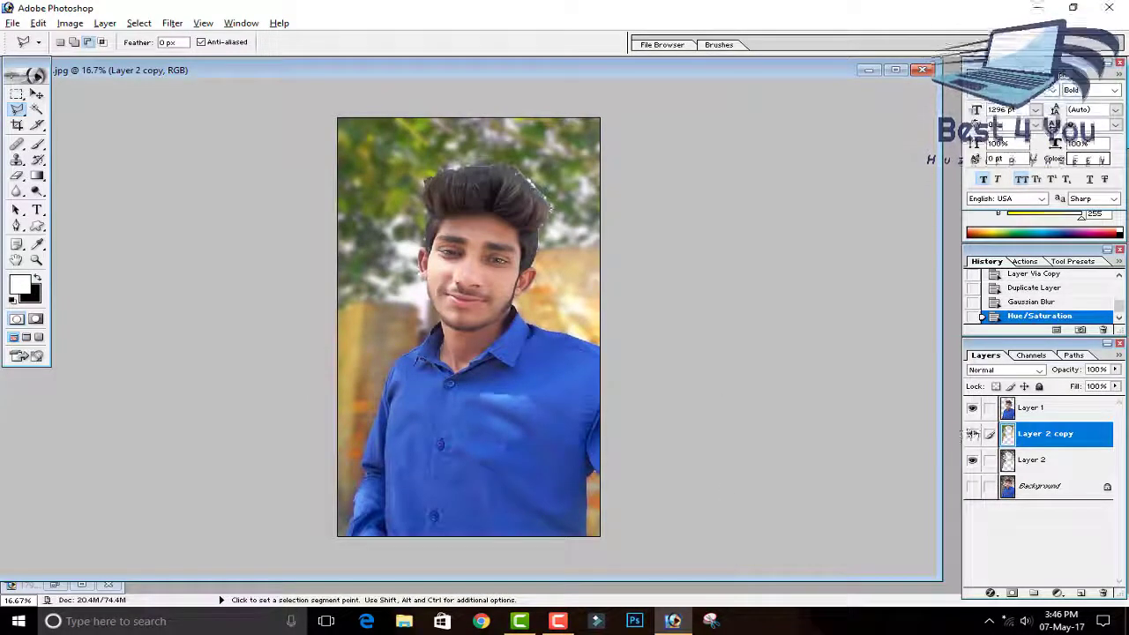
left_click(1034, 458)
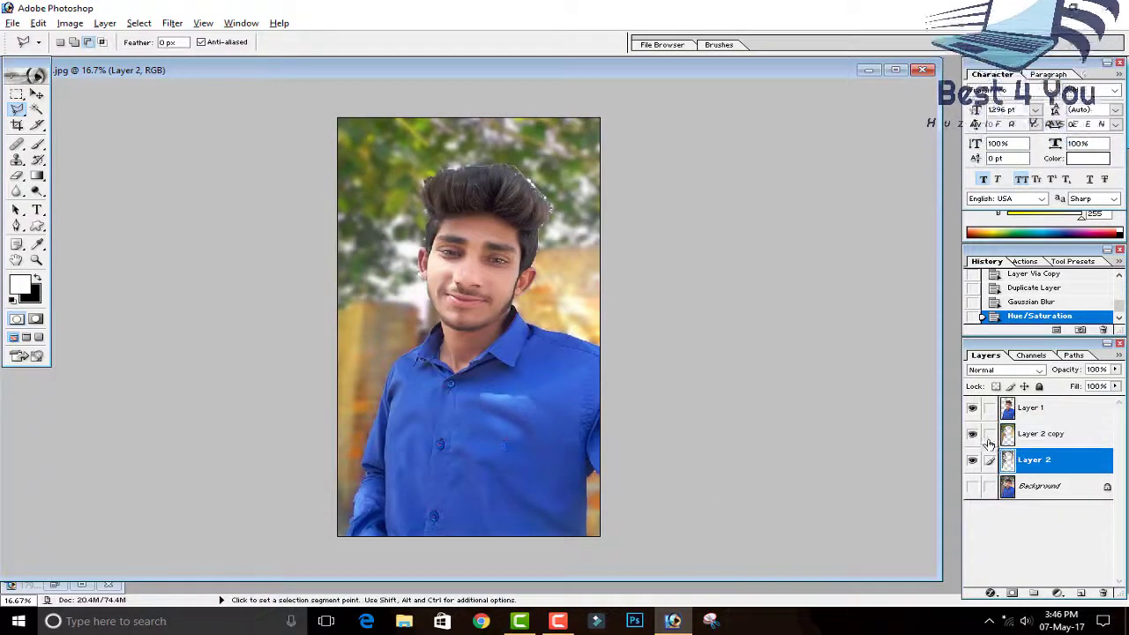
left_click(971, 434)
left_click(970, 434)
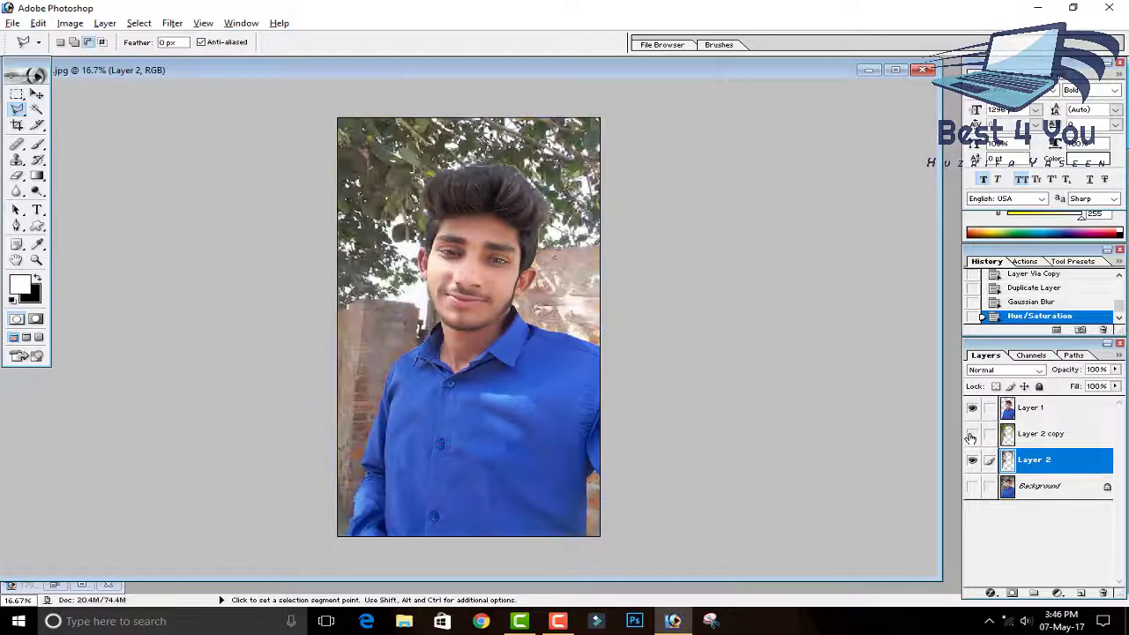
Step: Duplicate Layer 2 copy as Layer 2 copy 2 within AMEER1.jpg
left_click(1019, 435)
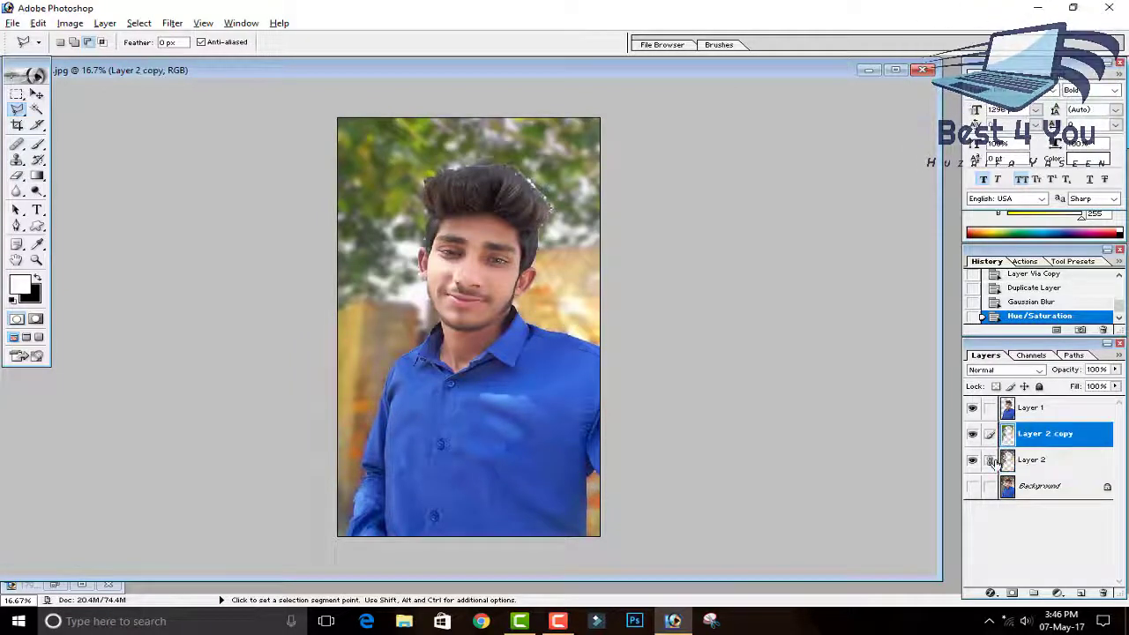
right_click(1048, 443)
left_click(1025, 303)
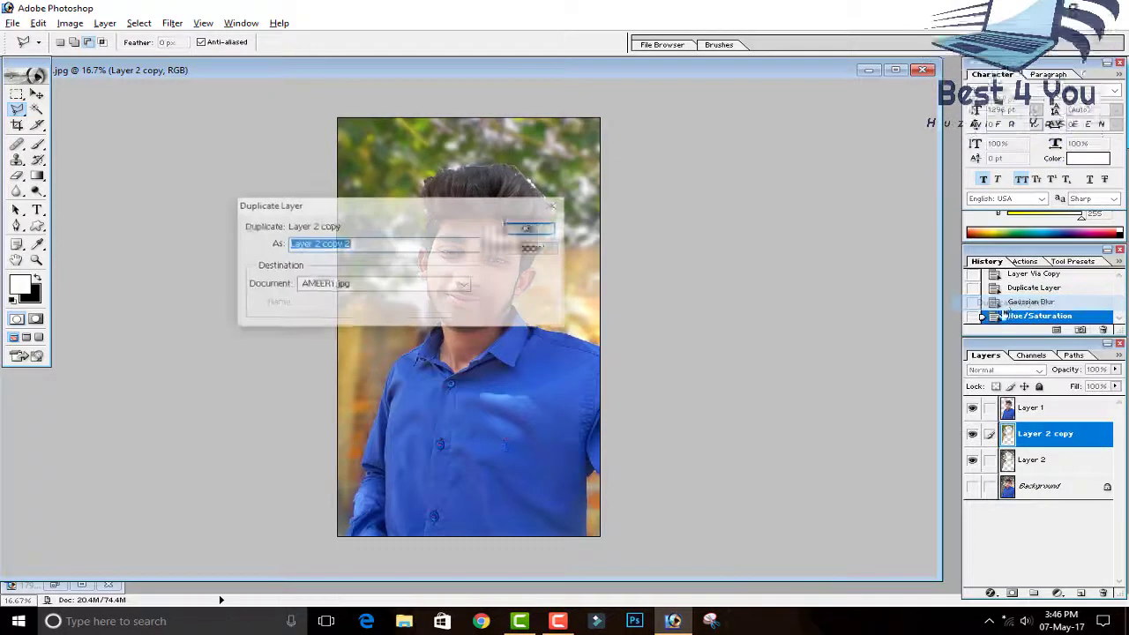
left_click(531, 227)
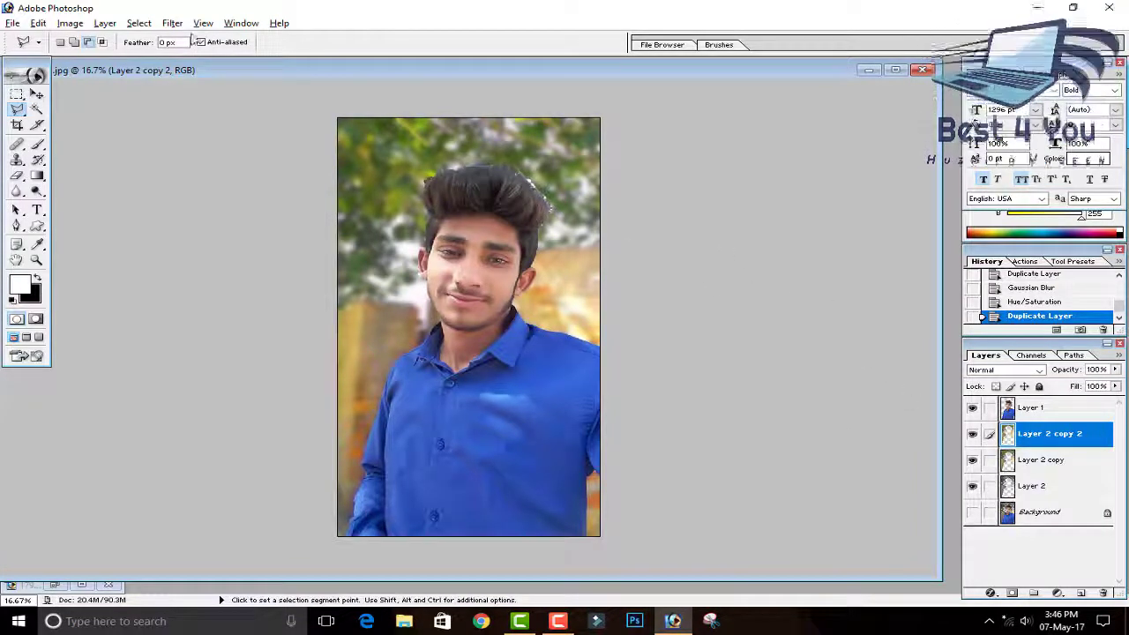
Step: Brighten Layer 2 copy 2 with an RGB Curves adjustment that maps input 120 to output 143
left_click(72, 27)
mouse_move(97, 61)
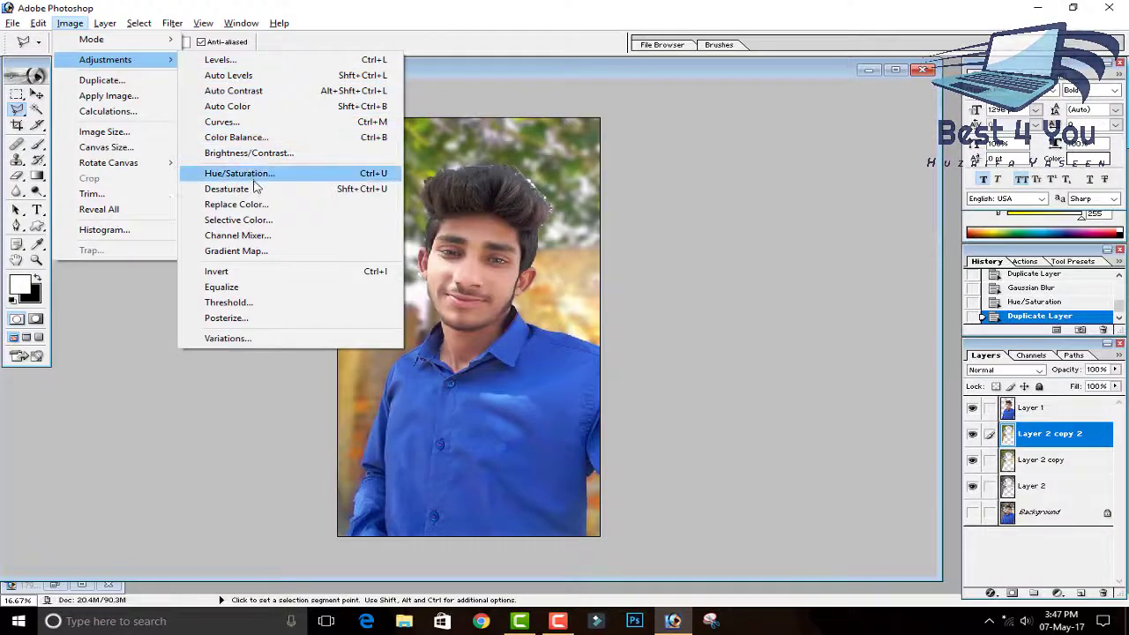
left_click(260, 123)
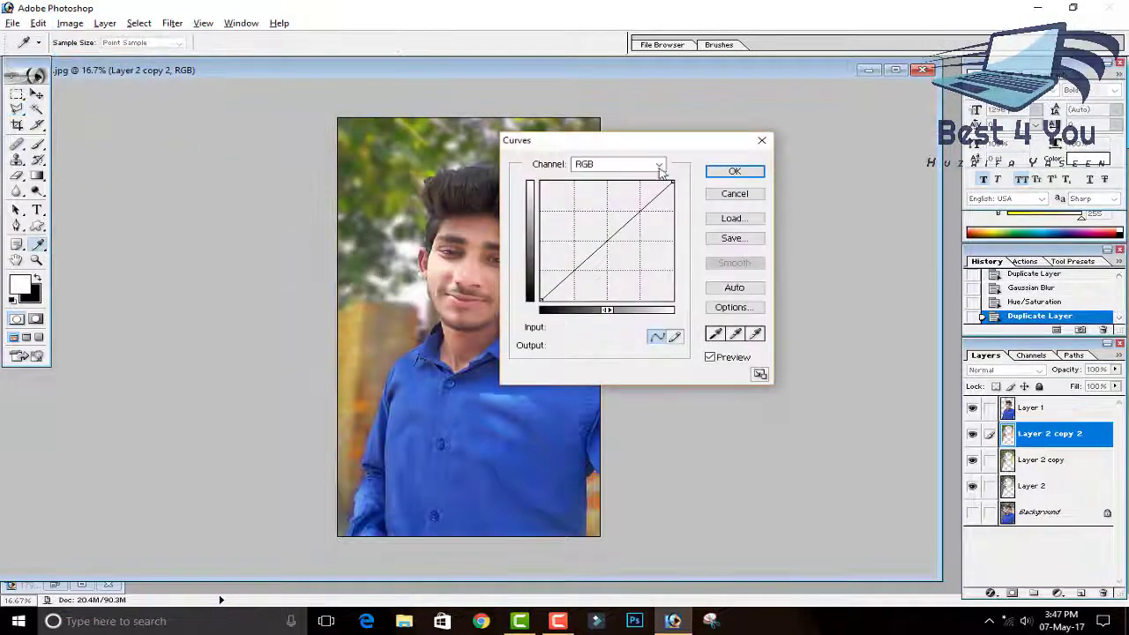
left_click_drag(652, 141, 802, 131)
left_click_drag(754, 215, 757, 220)
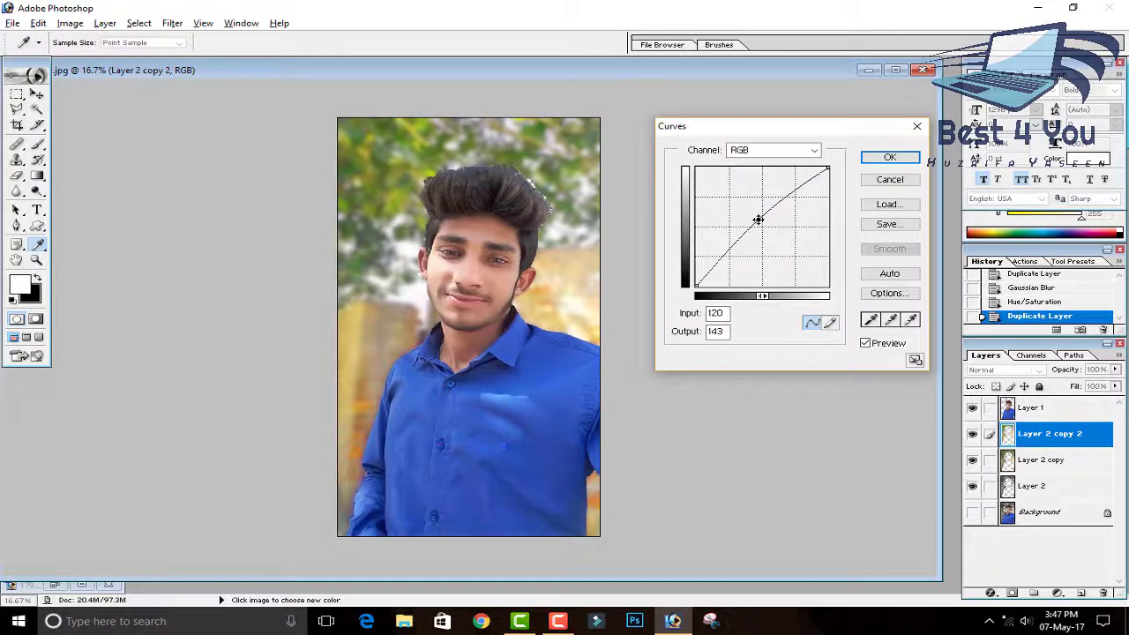
left_click(889, 157)
key("l")
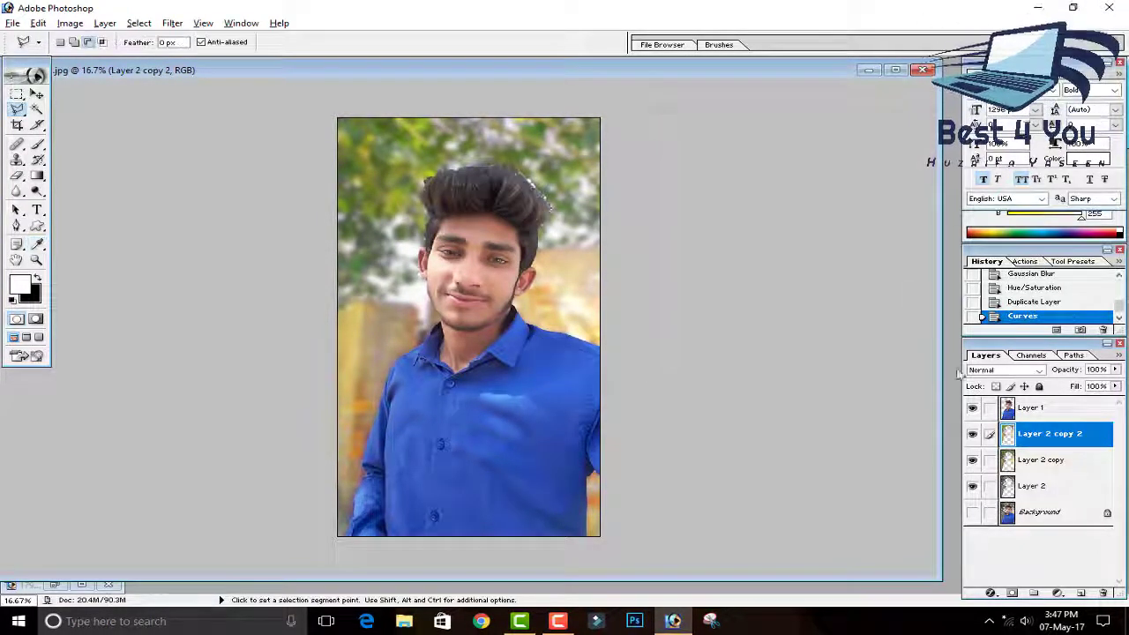
Step: Compare the photo with Layer 2 copy 2 hidden and shown, and reduce that layer's opacity to 49%
left_click(971, 434)
left_click(972, 434)
left_click(971, 434)
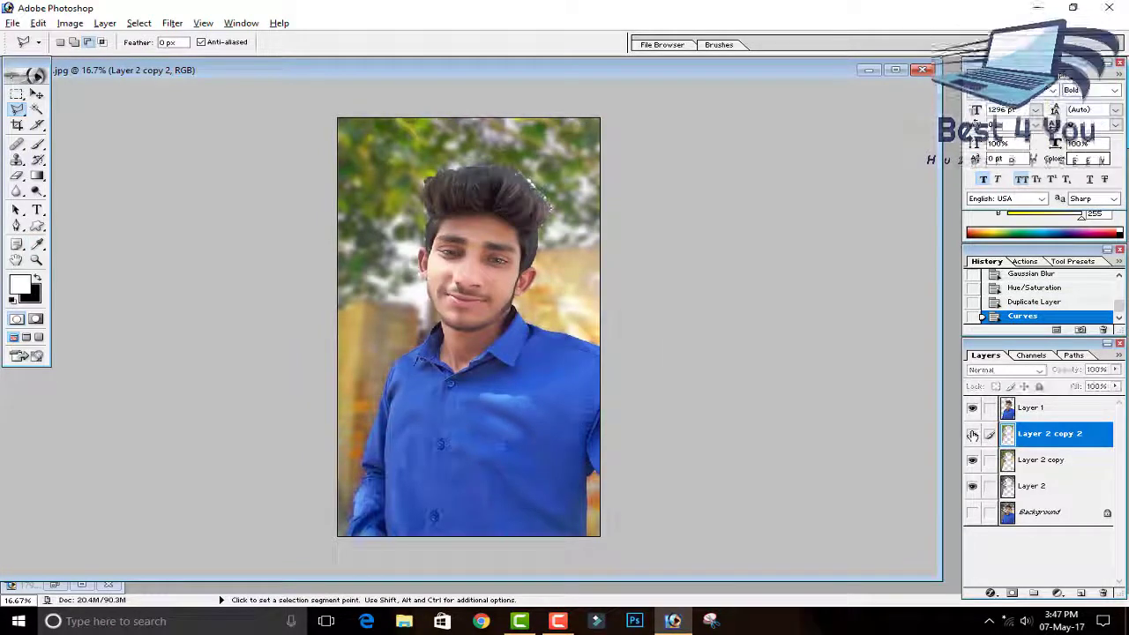
left_click(972, 434)
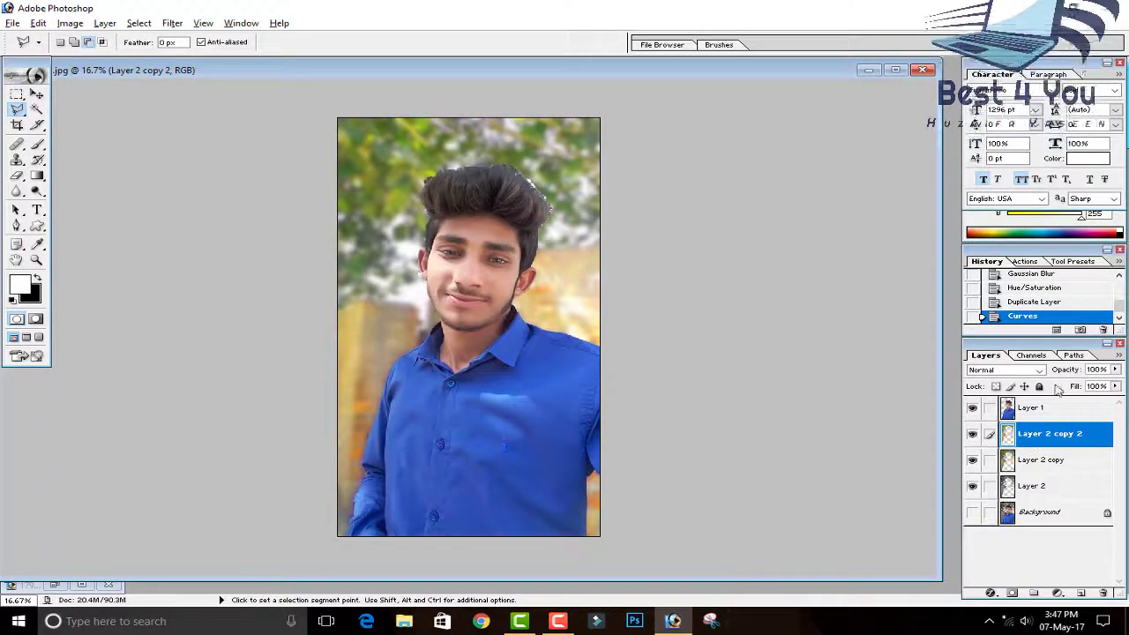
left_click(1114, 369)
left_click_drag(1099, 389, 1067, 388)
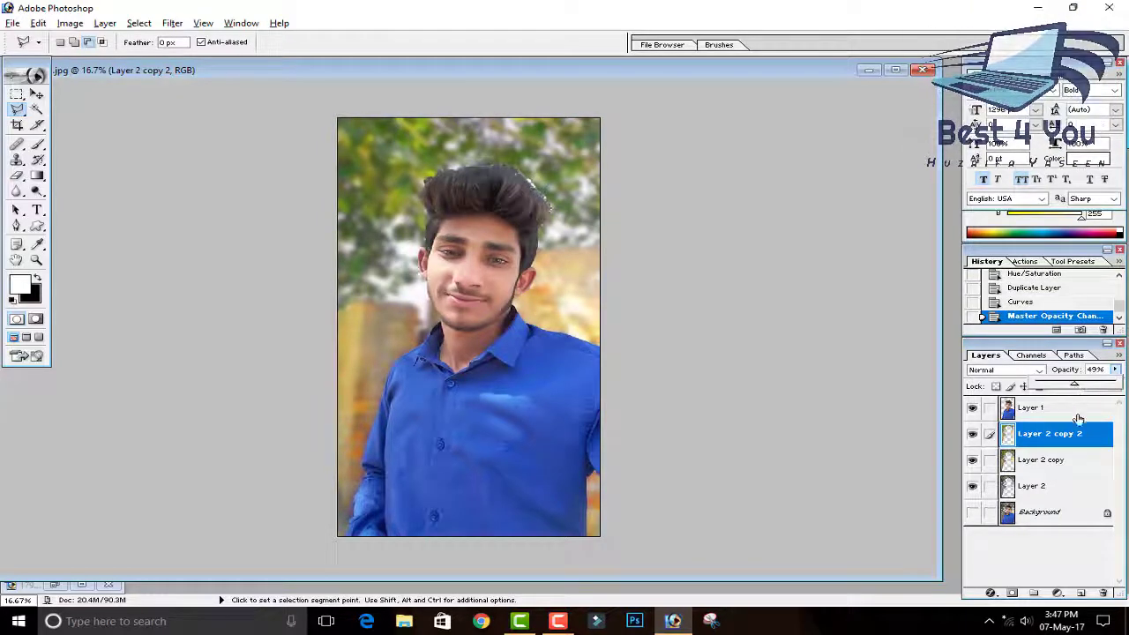
left_click(1060, 455)
left_click(1059, 462)
left_click(1056, 441)
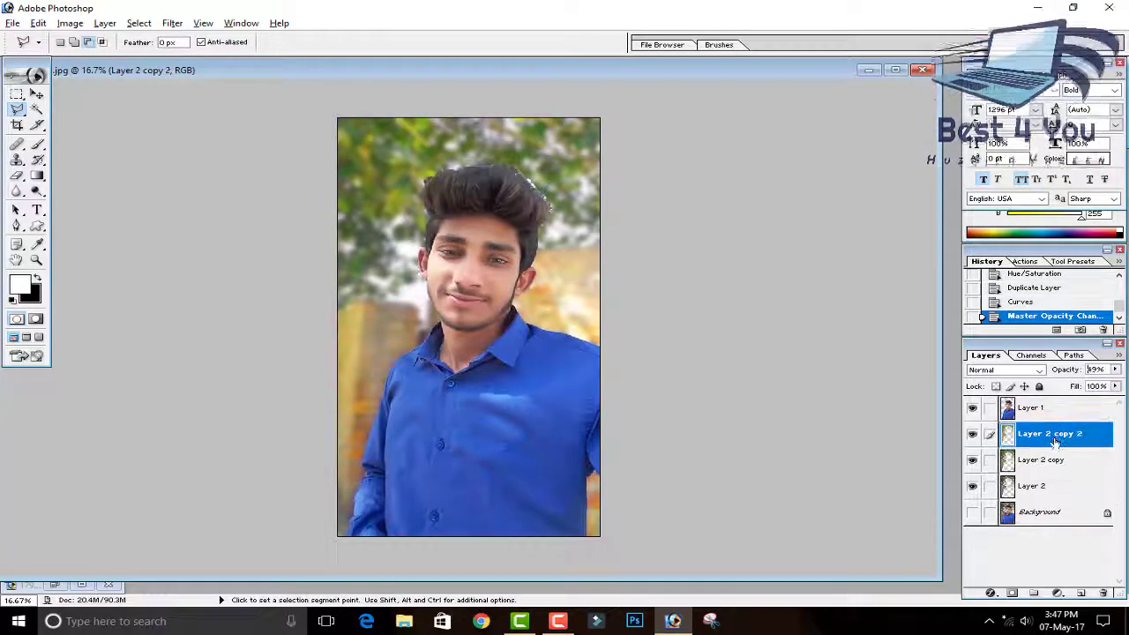
Step: Increase the saturation of Layer 2 copy 2 with a Hue/Saturation adjustment, and compare the photo with the layer hidden and shown
key("ctrl+u")
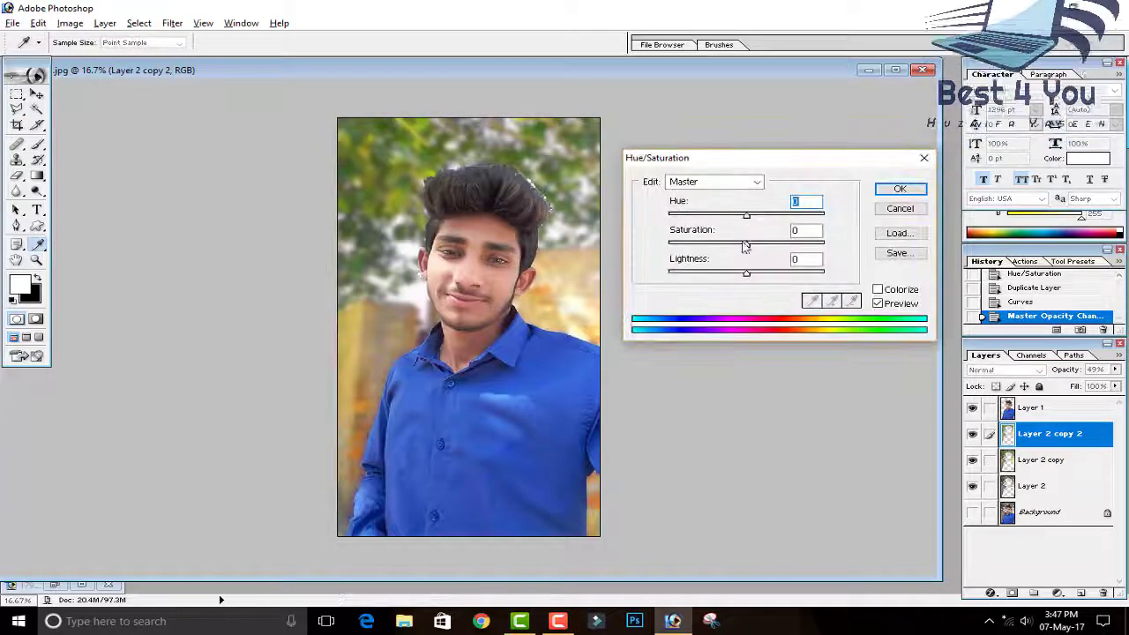
left_click_drag(745, 247, 782, 247)
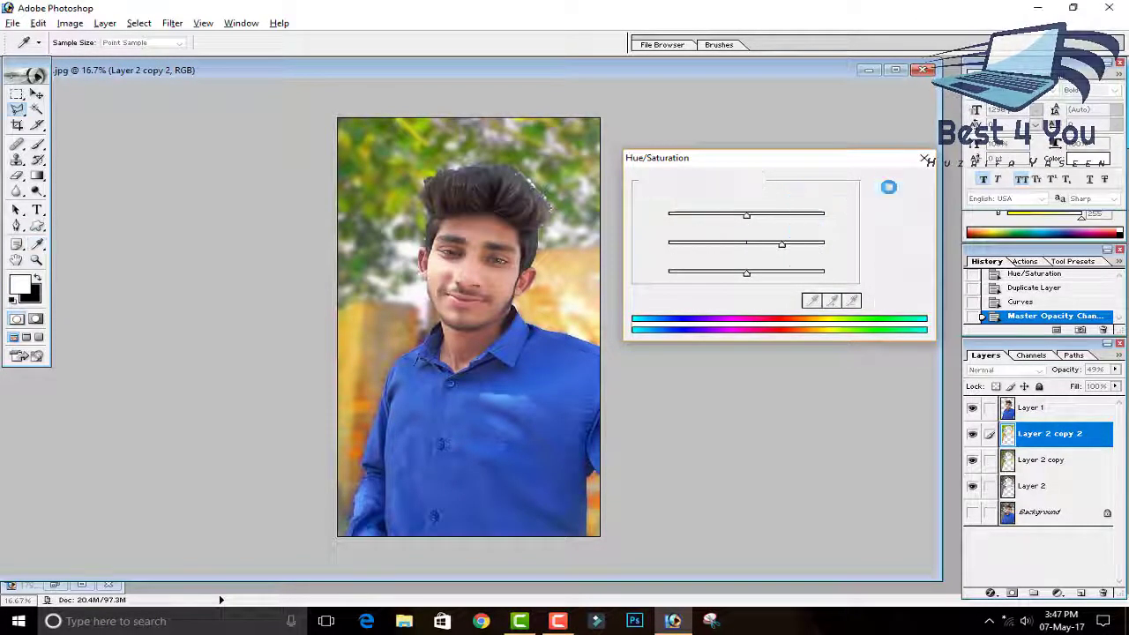
left_click(892, 189)
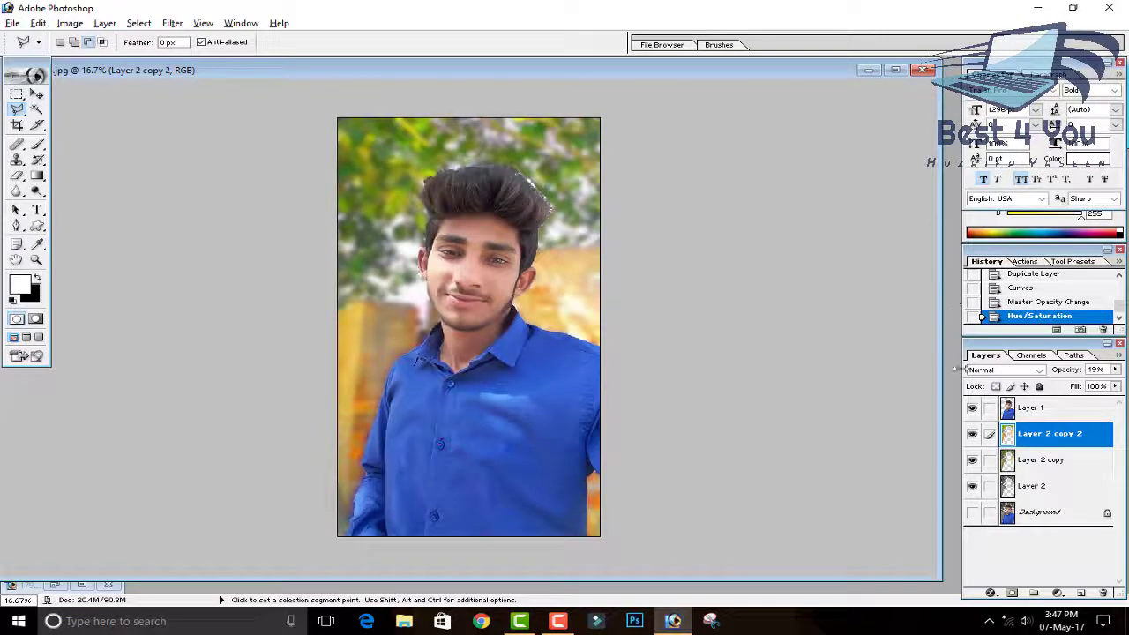
left_click(973, 435)
left_click(973, 434)
left_click(973, 435)
left_click(972, 435)
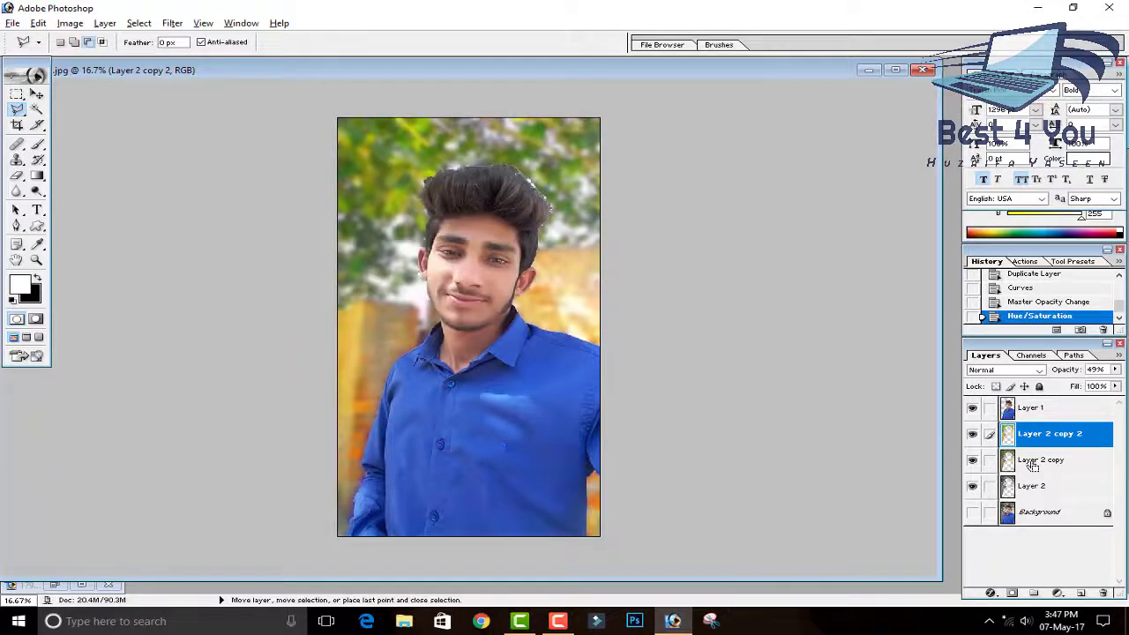
Step: Merge Layer 2 copy 2 down into Layer 2 copy, and compare the photo with the merged layer hidden and shown
key("ctrl+e")
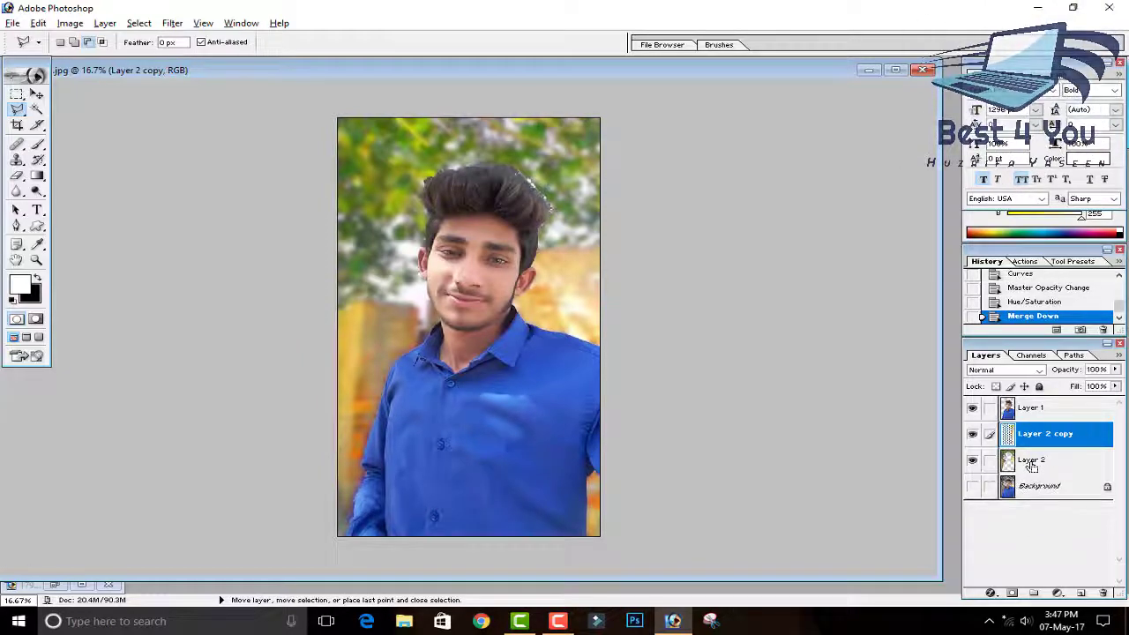
left_click(972, 434)
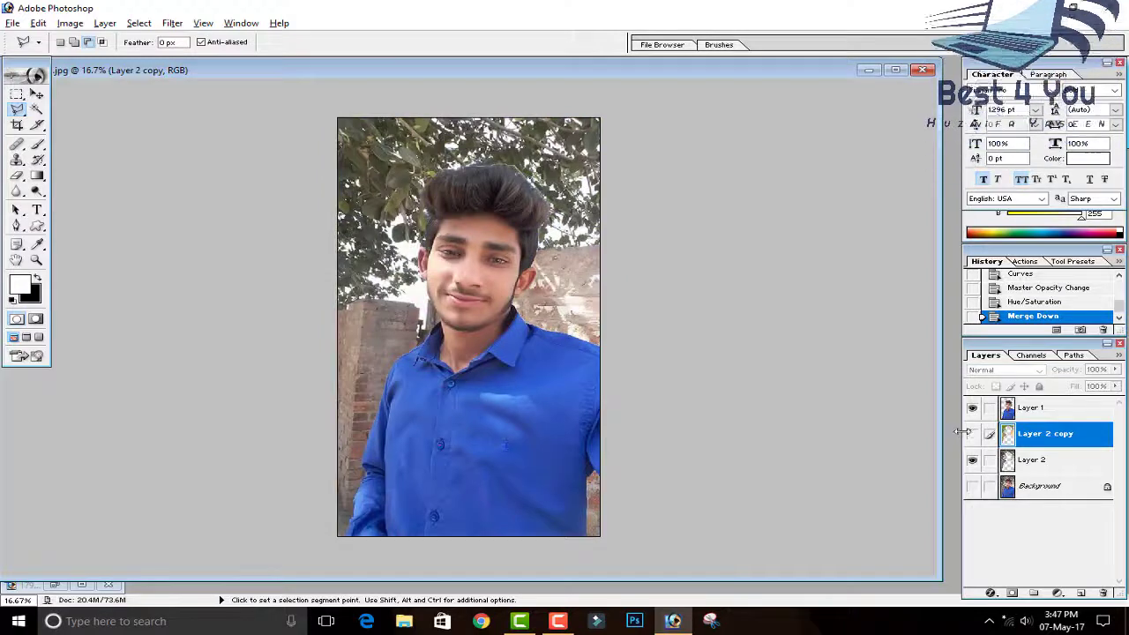
left_click(972, 434)
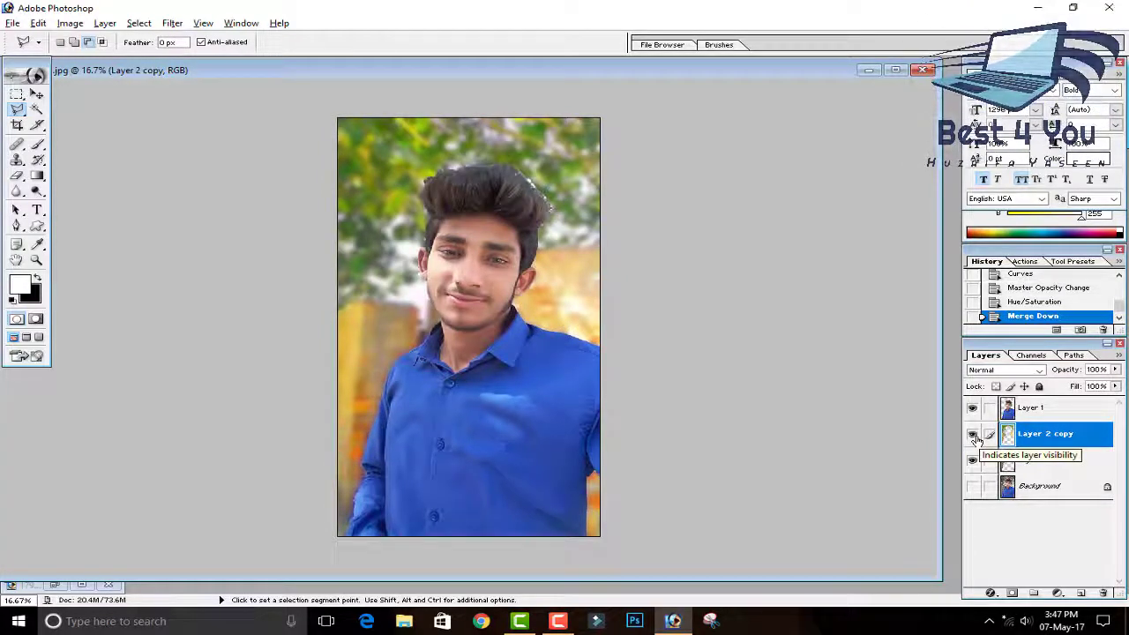
left_click(972, 435)
left_click(972, 434)
Step: Load the outline of the man on Layer 1 as a selection
left_click(1023, 408)
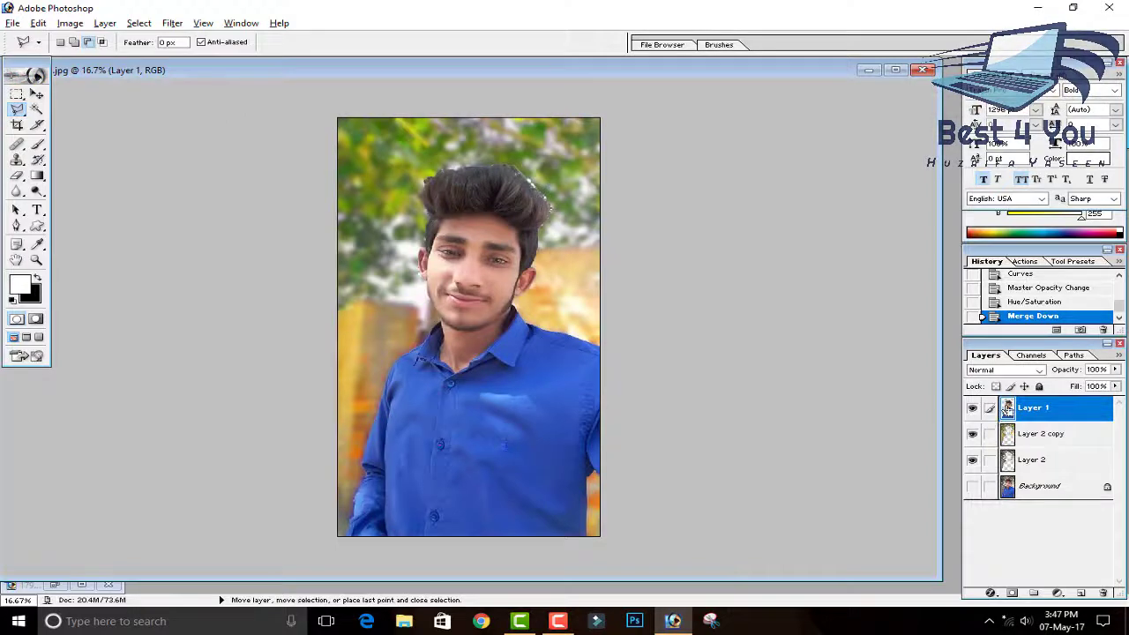
left_click(1007, 407, "ctrl")
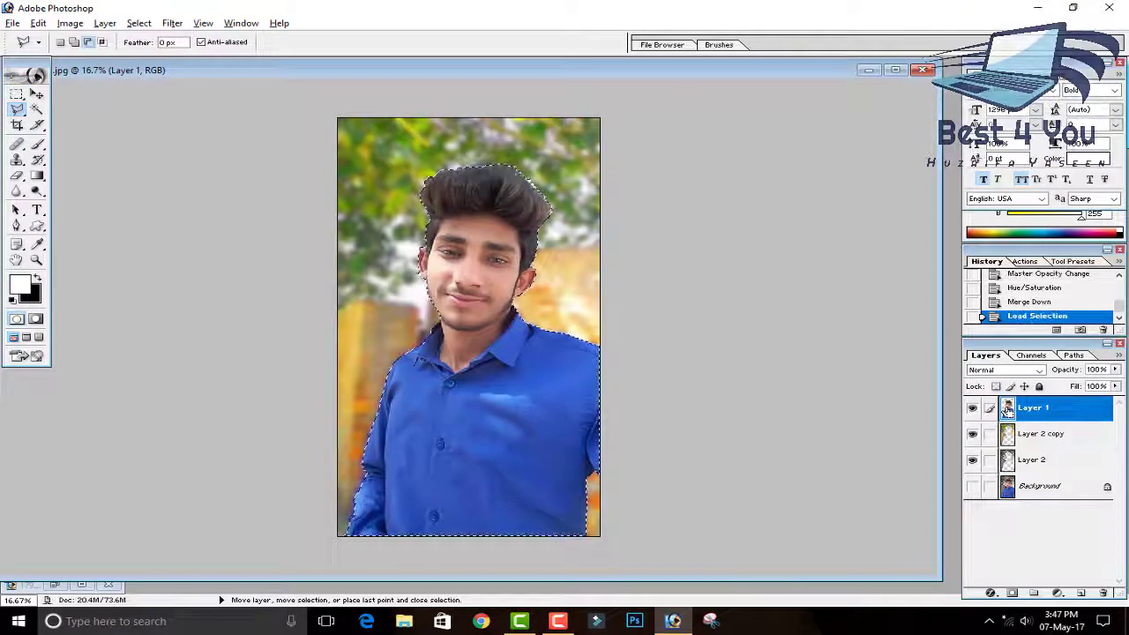
key("ctrl+plus")
key("ctrl+plus")
key("ctrl+plus")
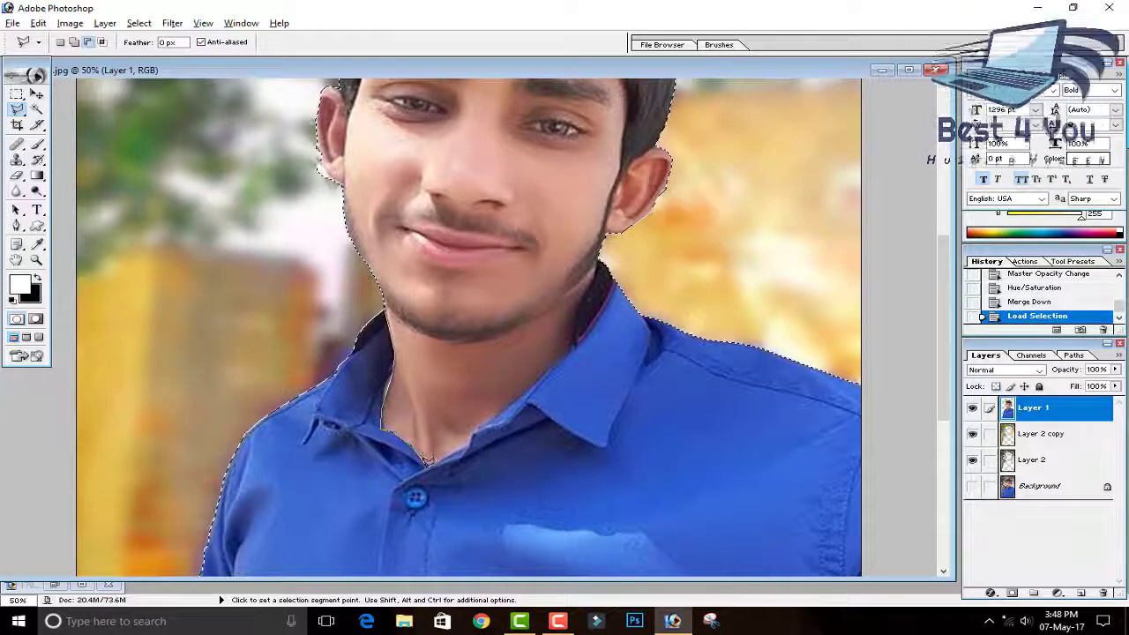
Step: Subtract the neck, face and hair from the selection with the Polygonal Lasso, leaving only the shirt selected
left_click(532, 393)
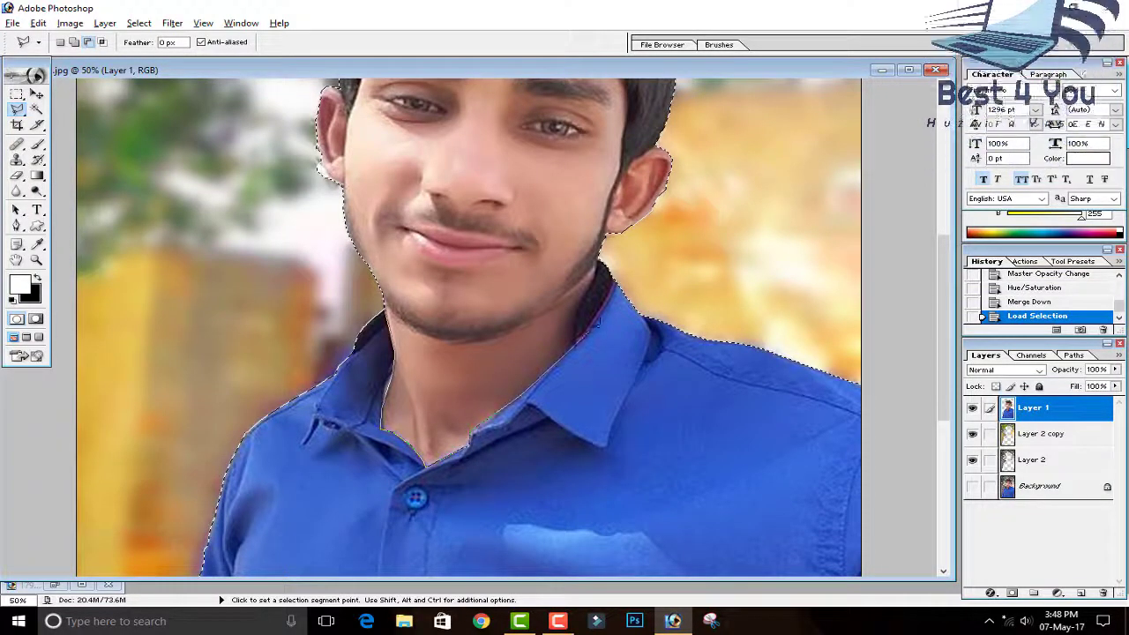
left_click(575, 349)
left_click(596, 266)
left_click(699, 226)
scroll(758, 108, "up", 5)
left_click(785, 289)
left_click(677, 179)
left_click(397, 167)
left_click(226, 248)
left_click(184, 423)
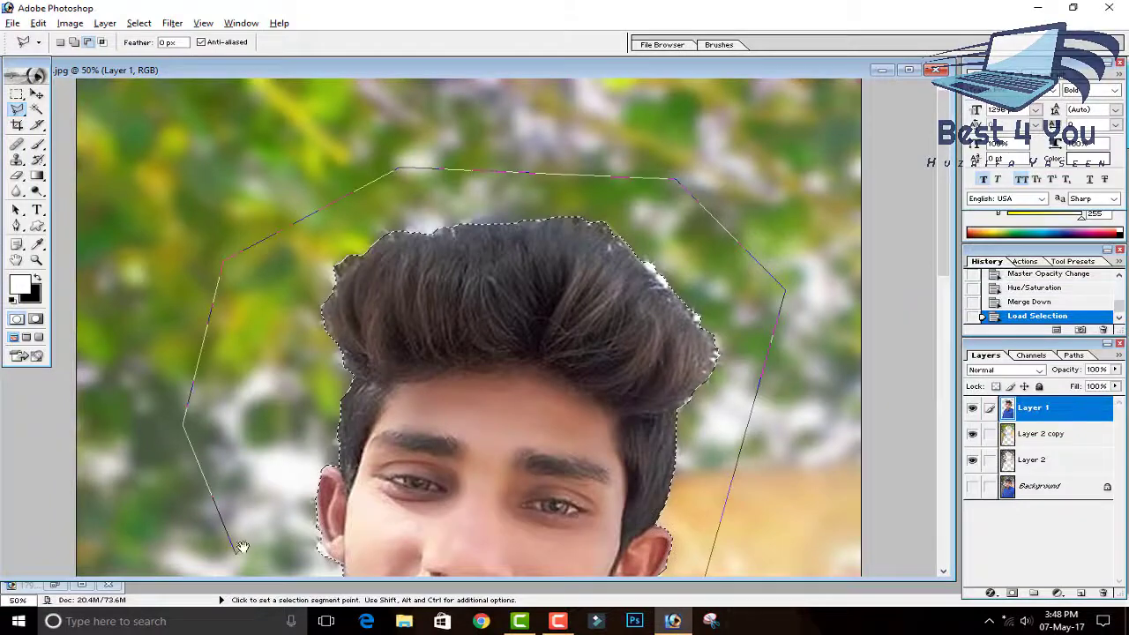
left_click(237, 553)
scroll(237, 552, "down", 5)
double_click(347, 398)
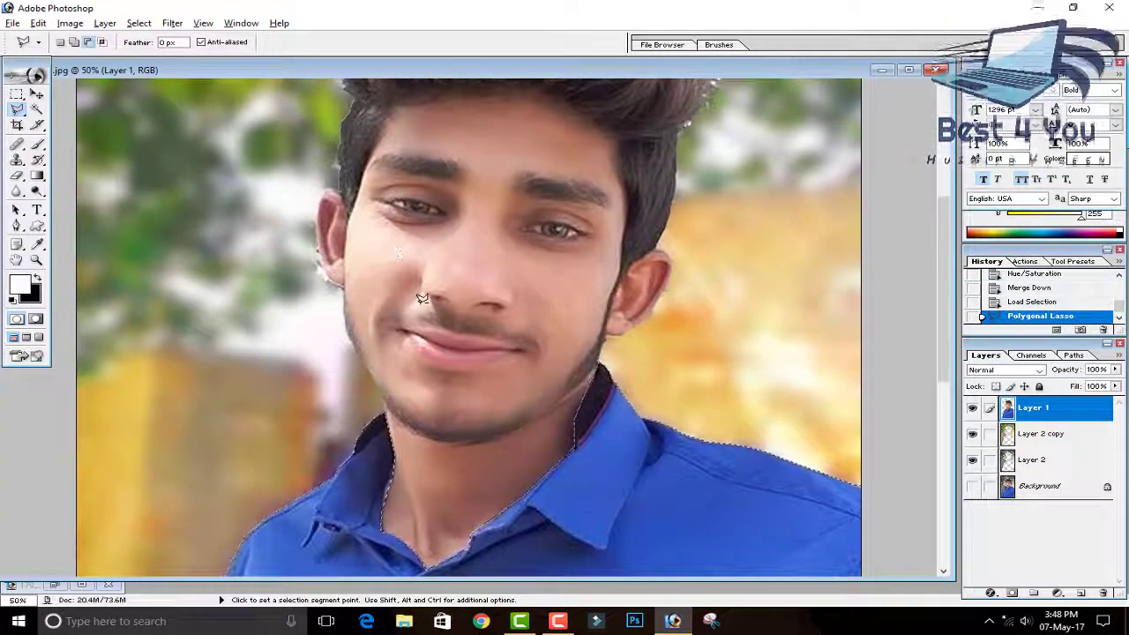
Step: Recolor the selected shirt to teal with a Hue/Saturation hue shift of -32, and deselect it
key("ctrl+minus")
key("ctrl+minus")
key("ctrl+minus")
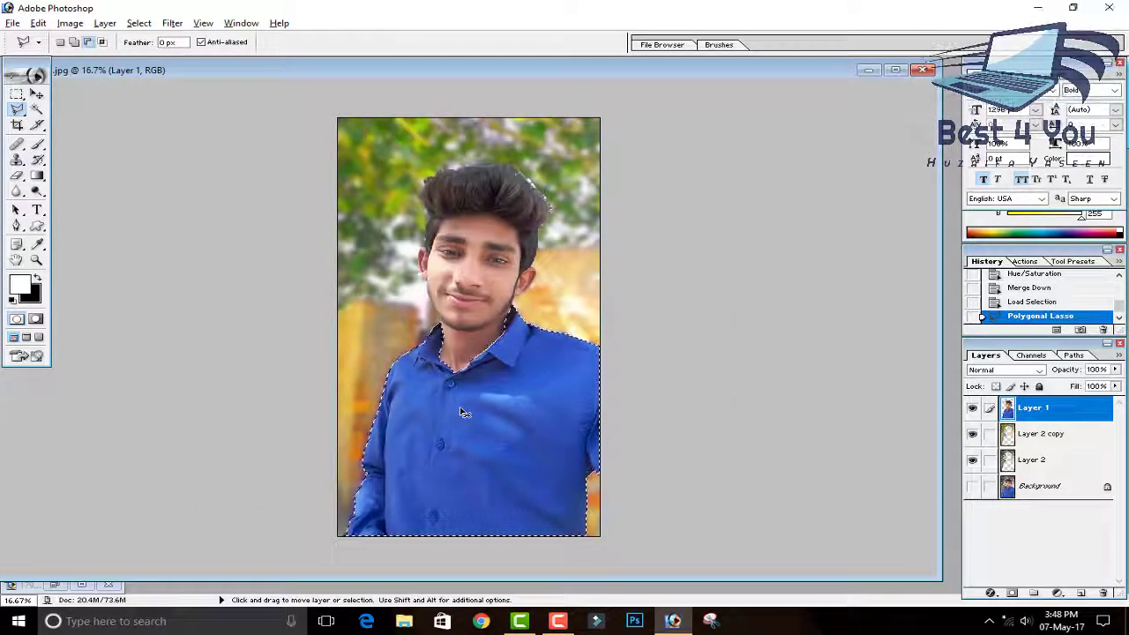
key("ctrl+u")
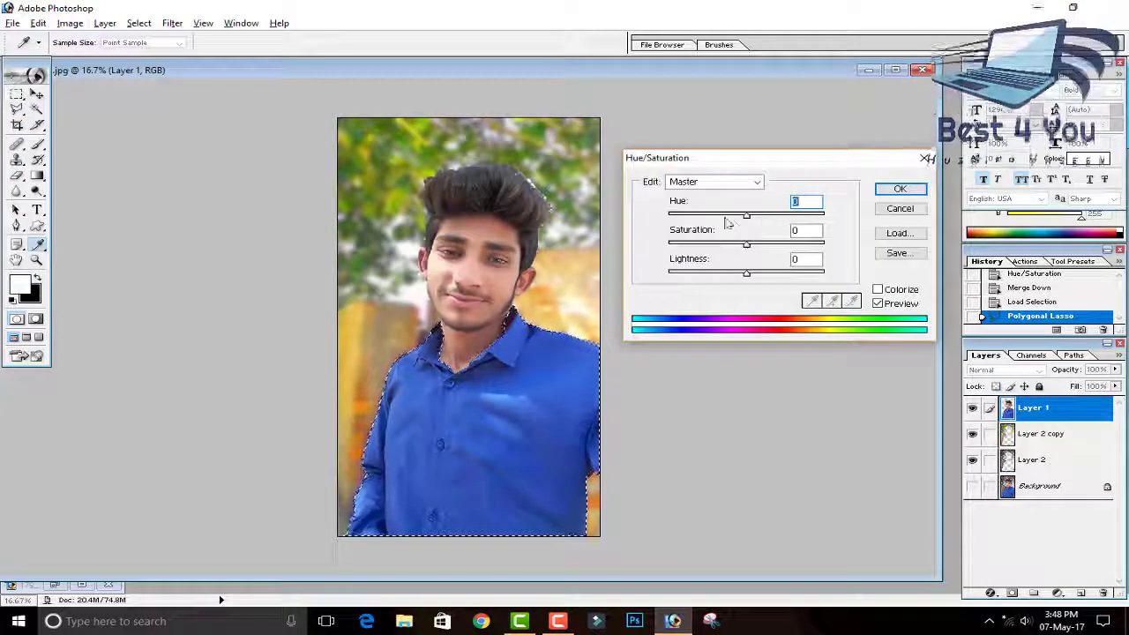
left_click_drag(746, 216, 722, 220)
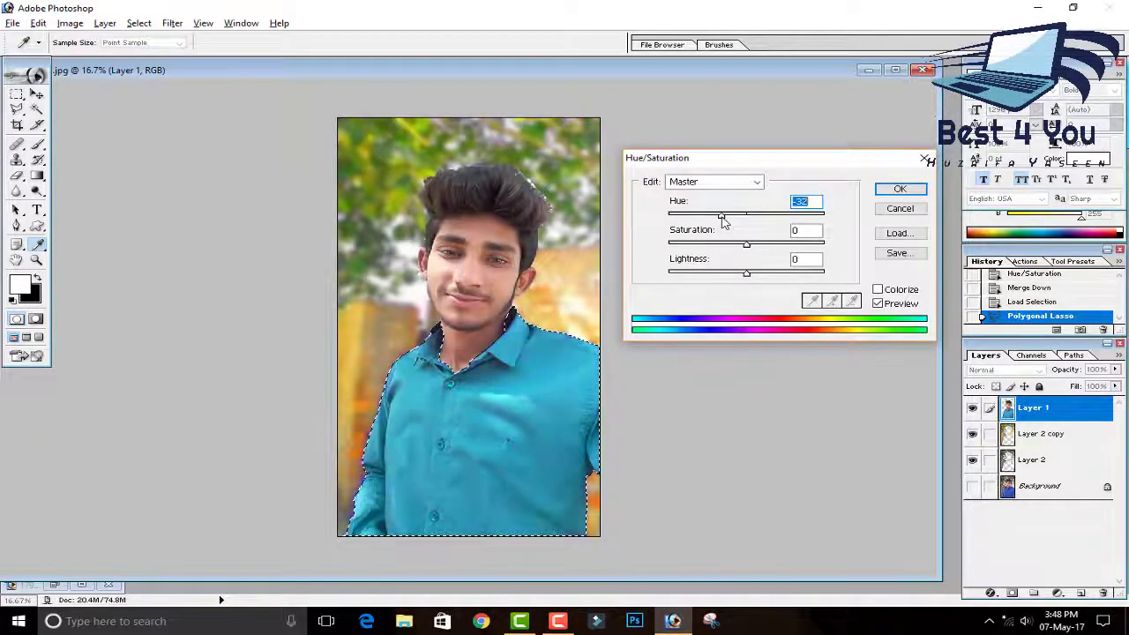
left_click(900, 188)
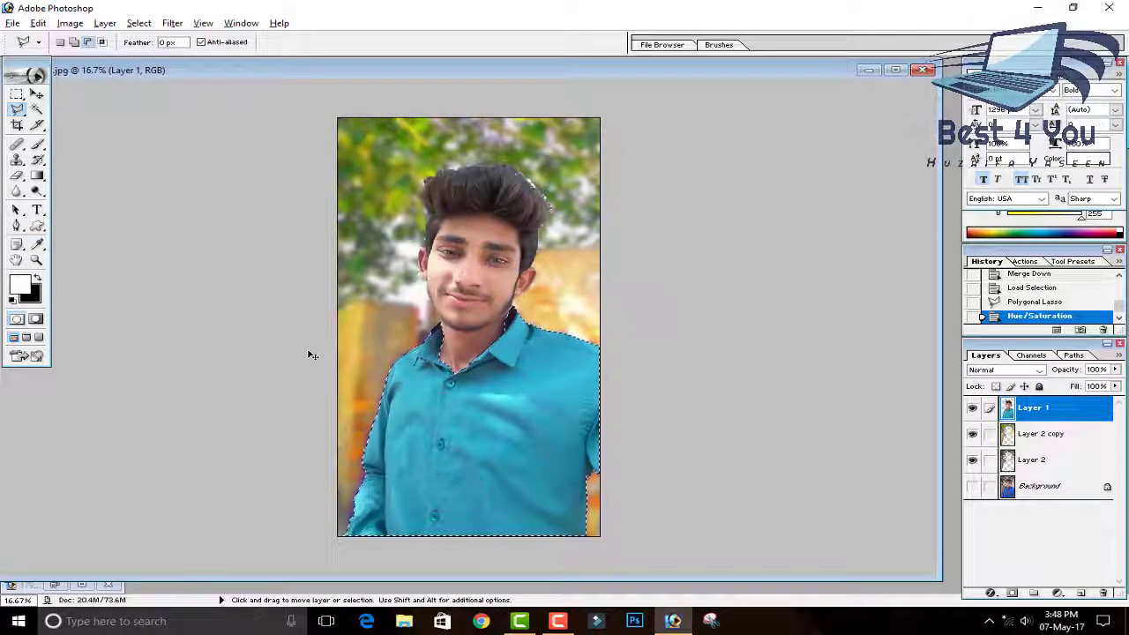
key("ctrl+d")
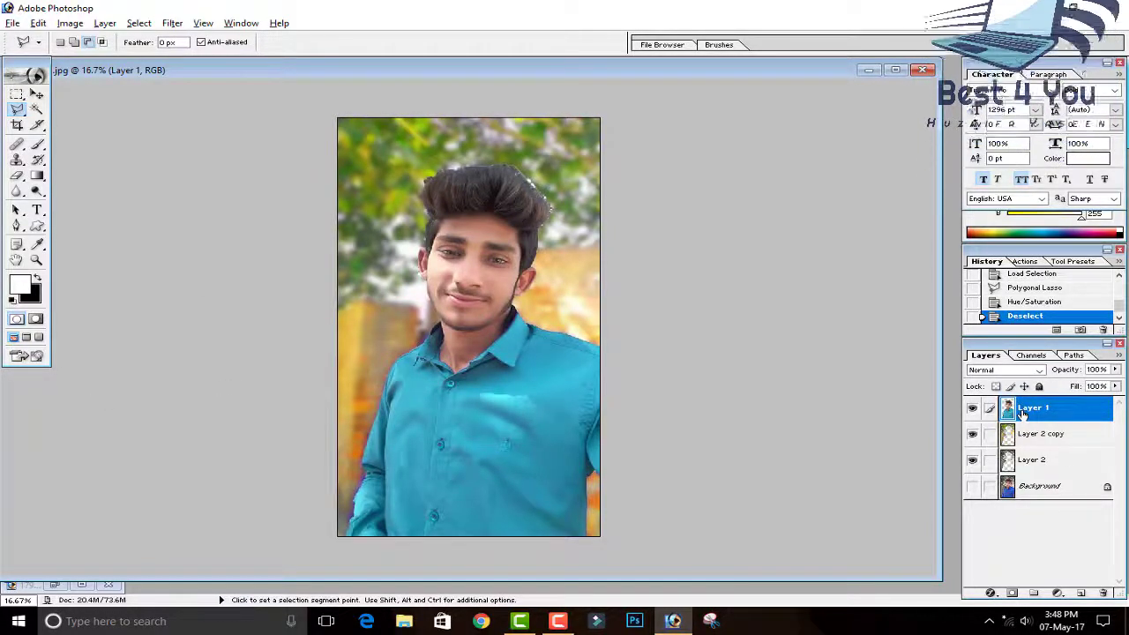
Step: Duplicate Layer 1 and brighten the copy with an RGB Curves adjustment that maps input 116 to output 146
left_click(972, 408)
left_click(973, 409)
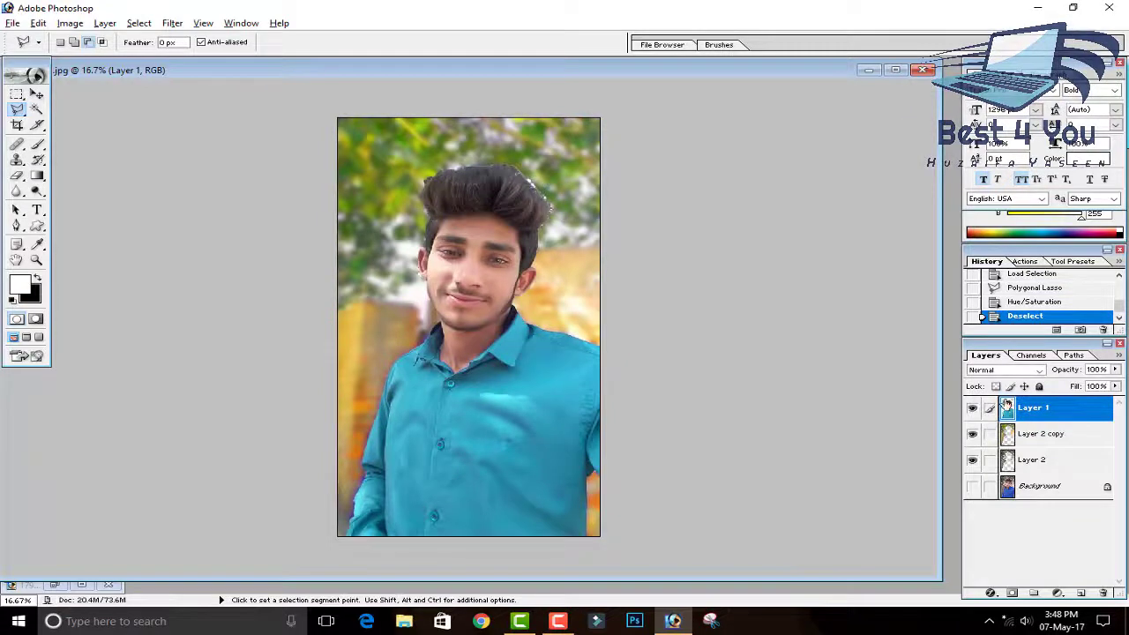
key("ctrl+j")
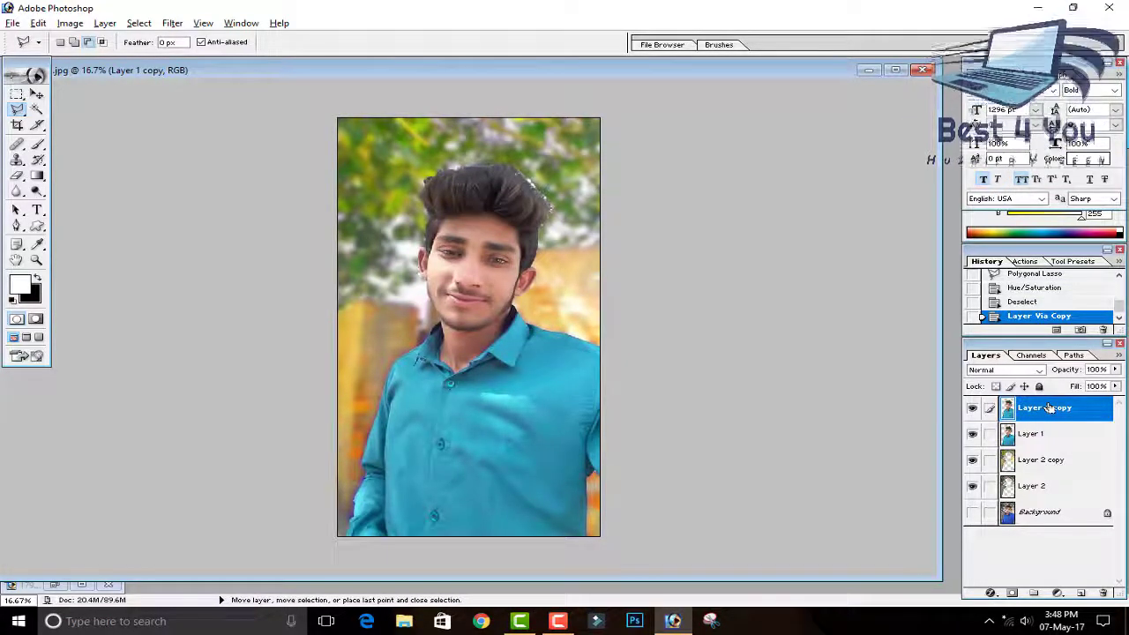
left_click(70, 23)
mouse_move(111, 59)
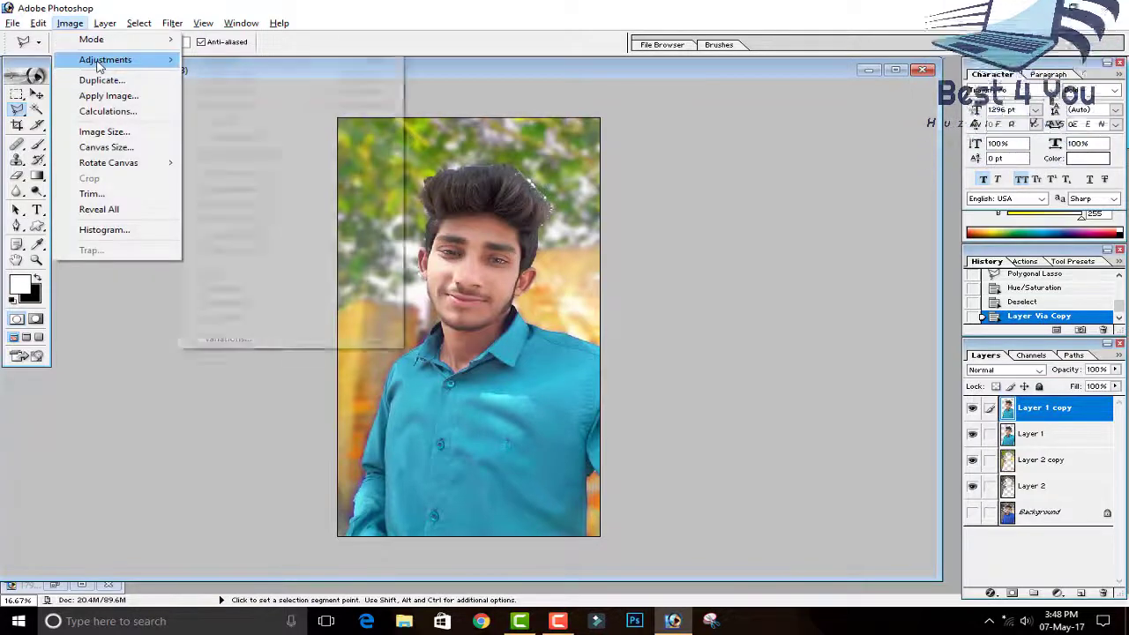
left_click(284, 123)
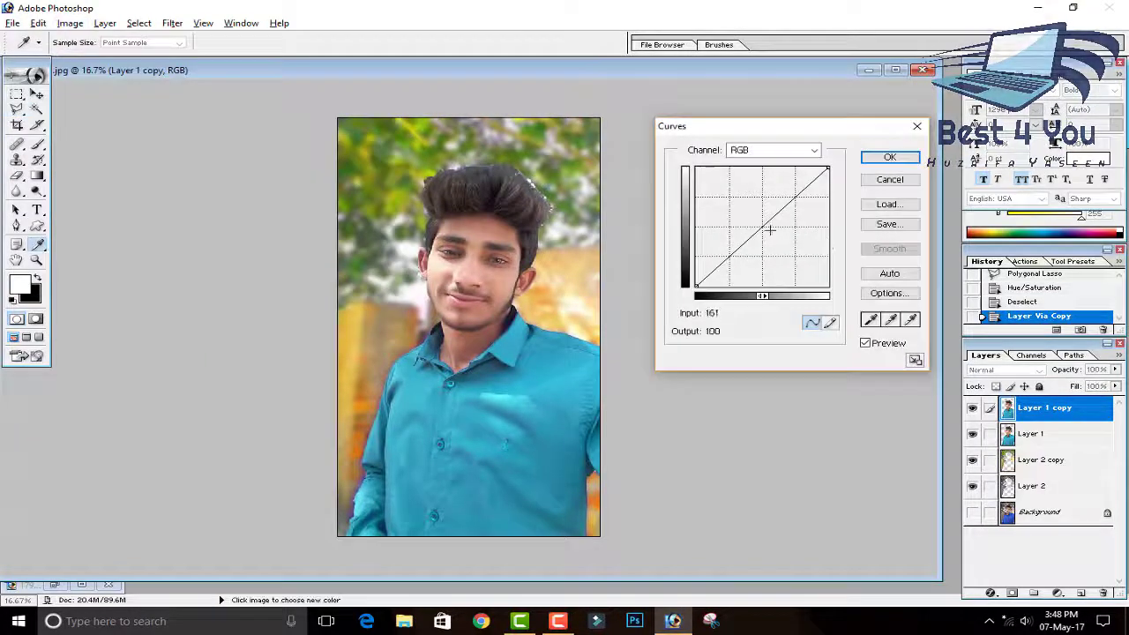
left_click_drag(760, 223, 756, 217)
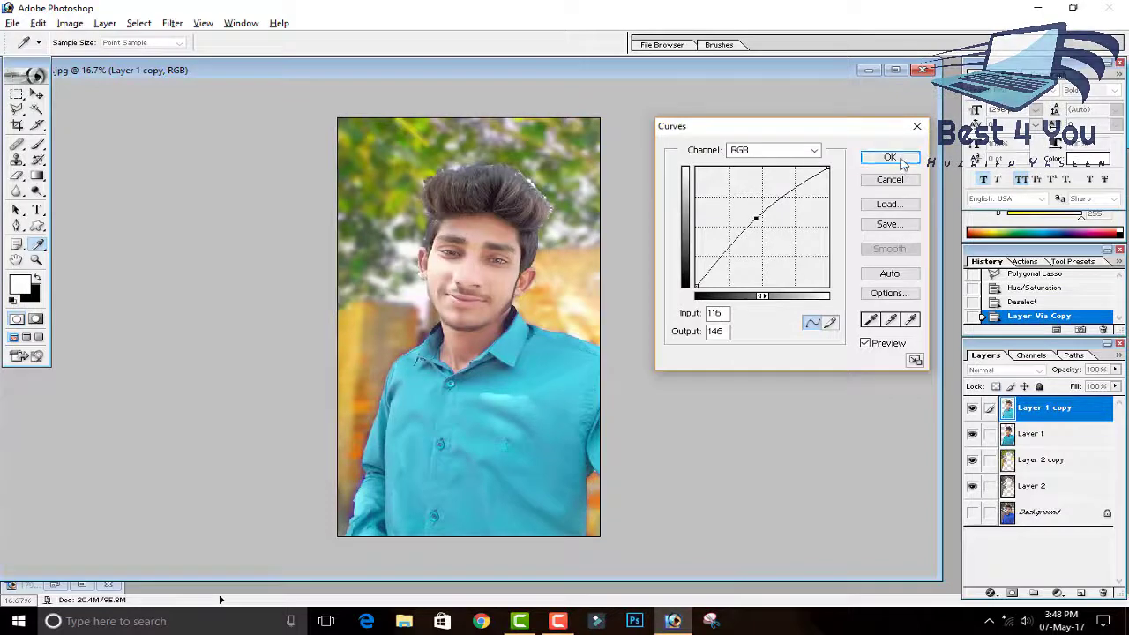
left_click(889, 157)
Step: Compare the photo with Layer 1 copy hidden and shown, and inspect the brightened face and shirt up close
left_click(972, 407)
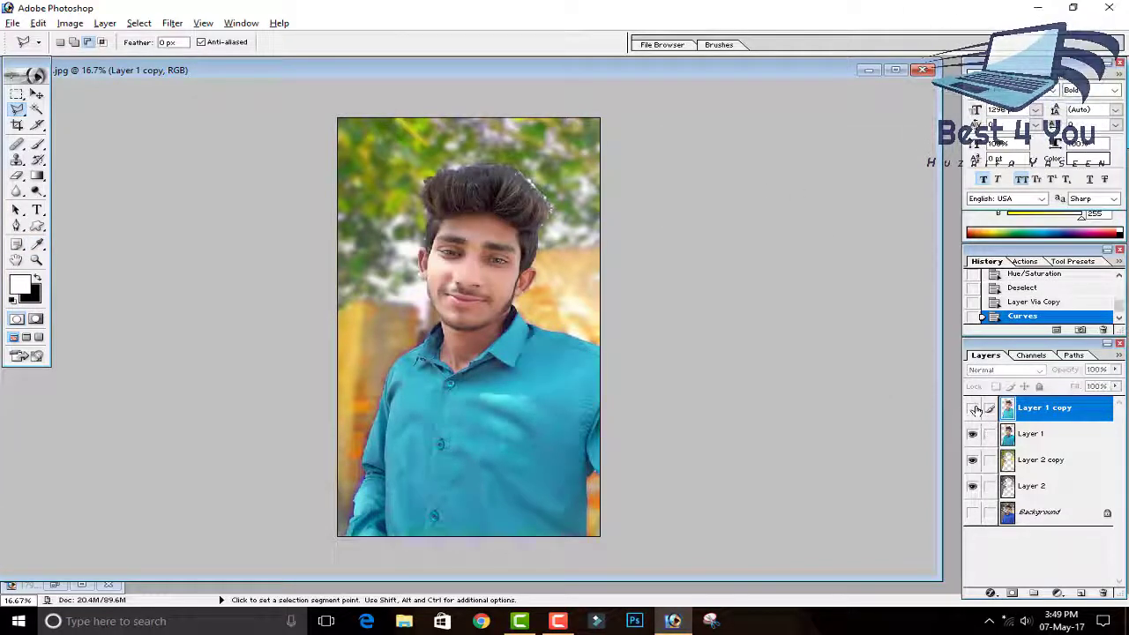
key("ctrl+plus")
key("ctrl+plus")
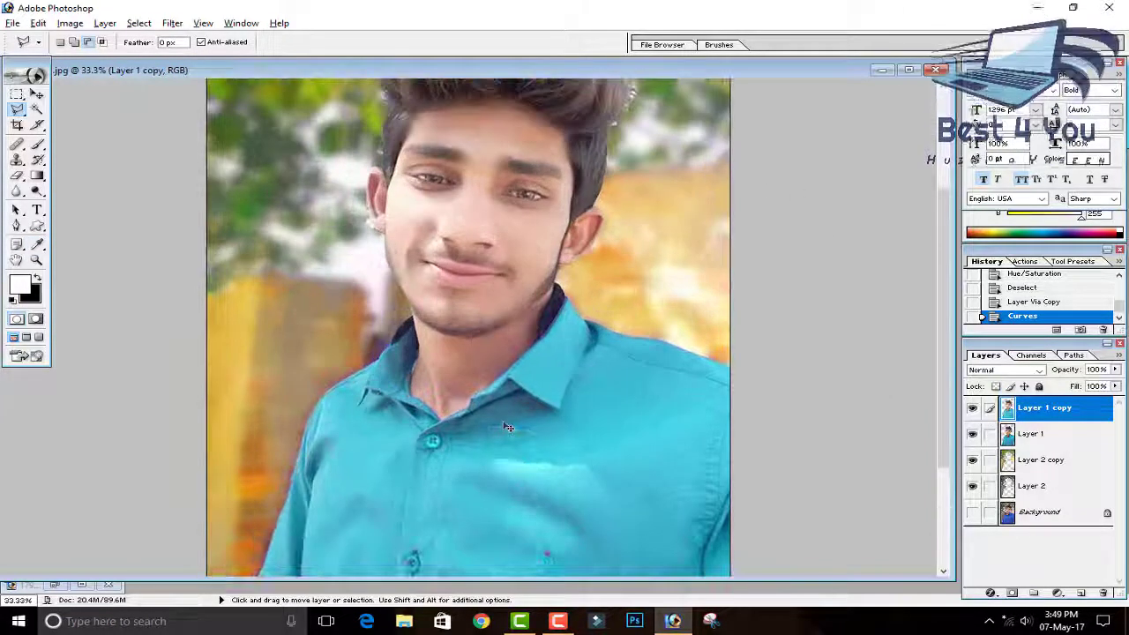
left_click_drag(524, 428, 517, 496)
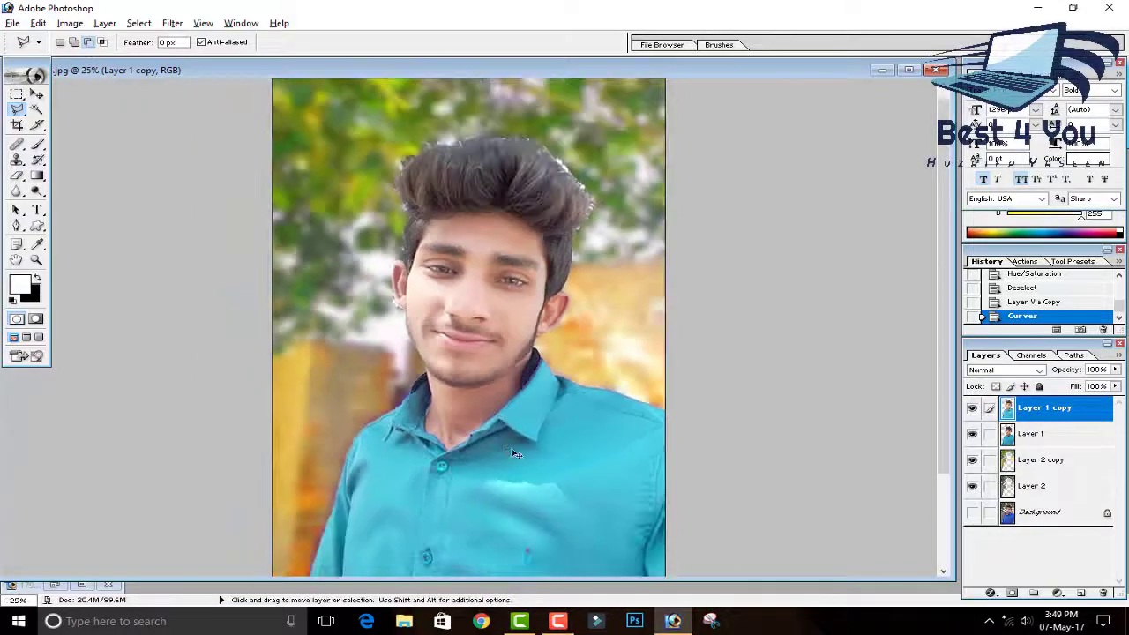
key("ctrl+minus")
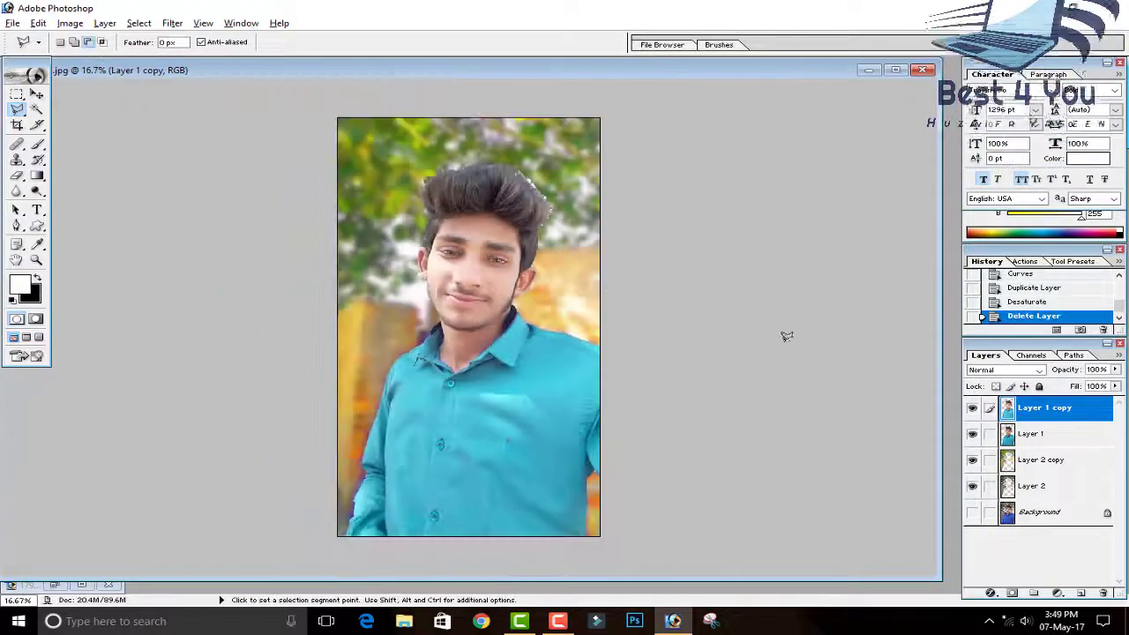
Step: Try a size 13 Eraser stroke across the upper hair on Layer 1 copy, and undo it
key("ctrl+plus")
key("ctrl+plus")
key("ctrl+plus")
key("v")
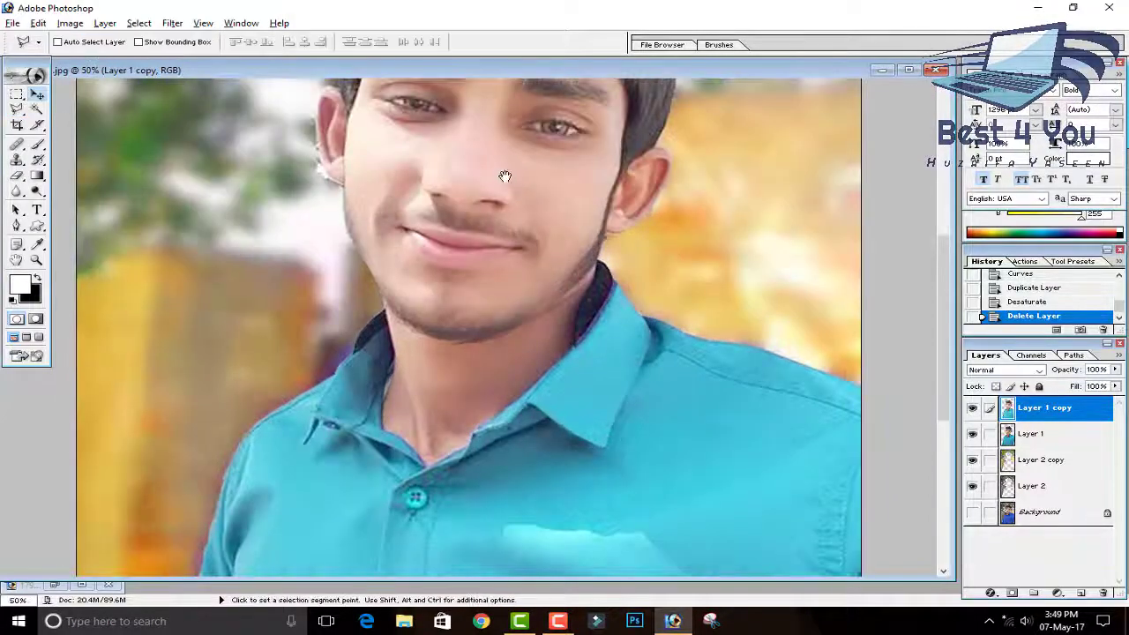
left_click_drag(282, 264, 396, 447)
scroll(396, 447, "up", 3)
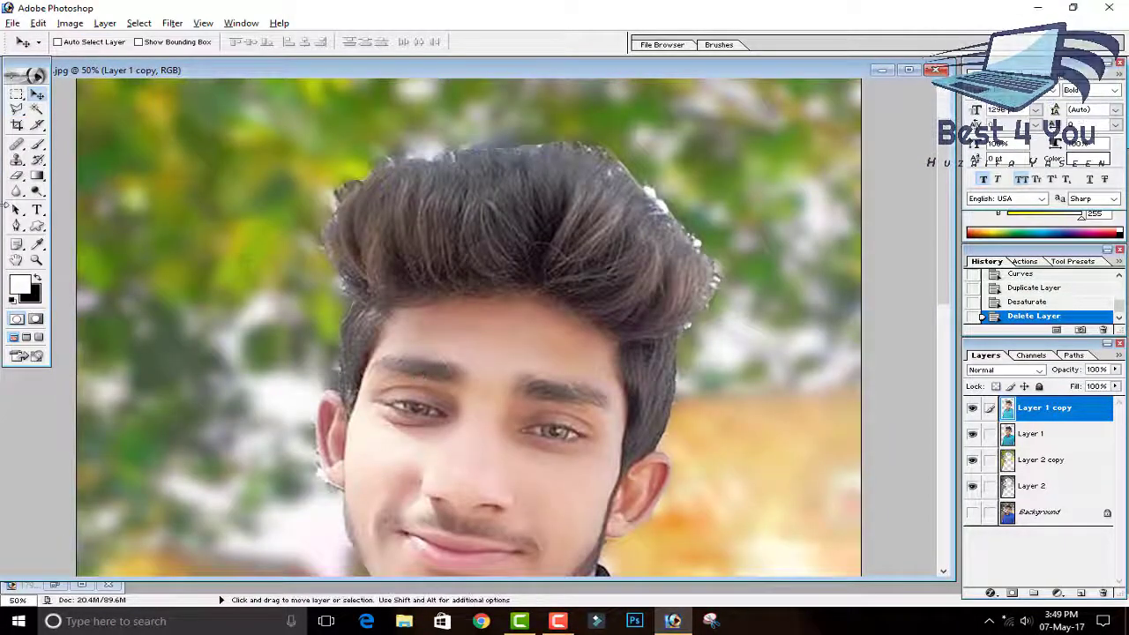
left_click(16, 177)
mouse_move(441, 203)
left_mouse_down()
mouse_move(413, 191)
mouse_move(476, 181)
left_mouse_up()
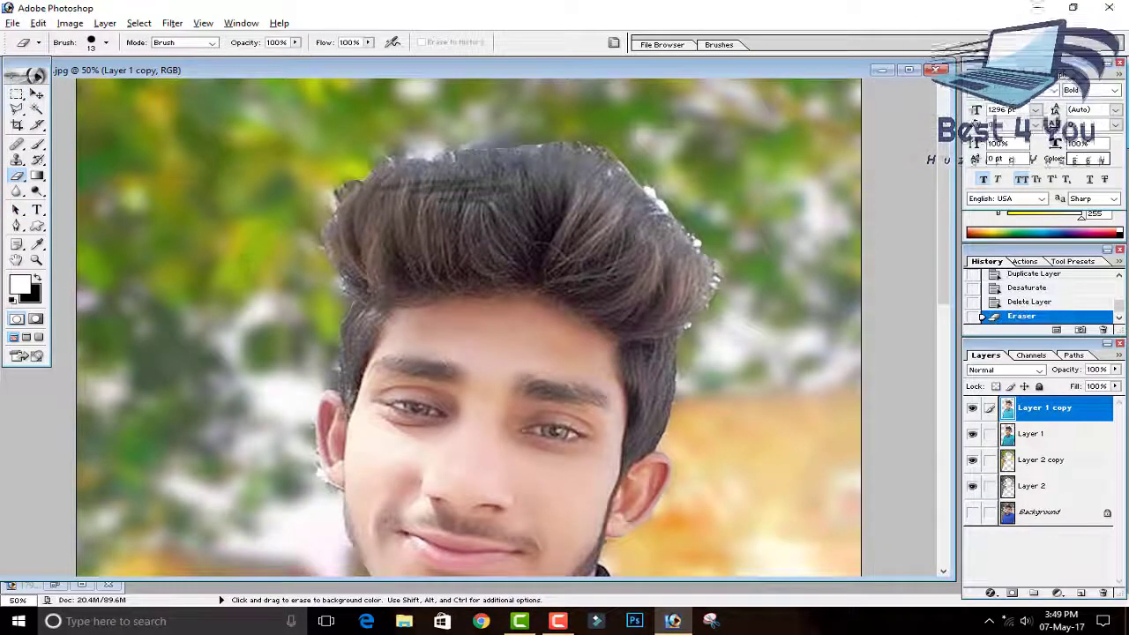
key("ctrl+z")
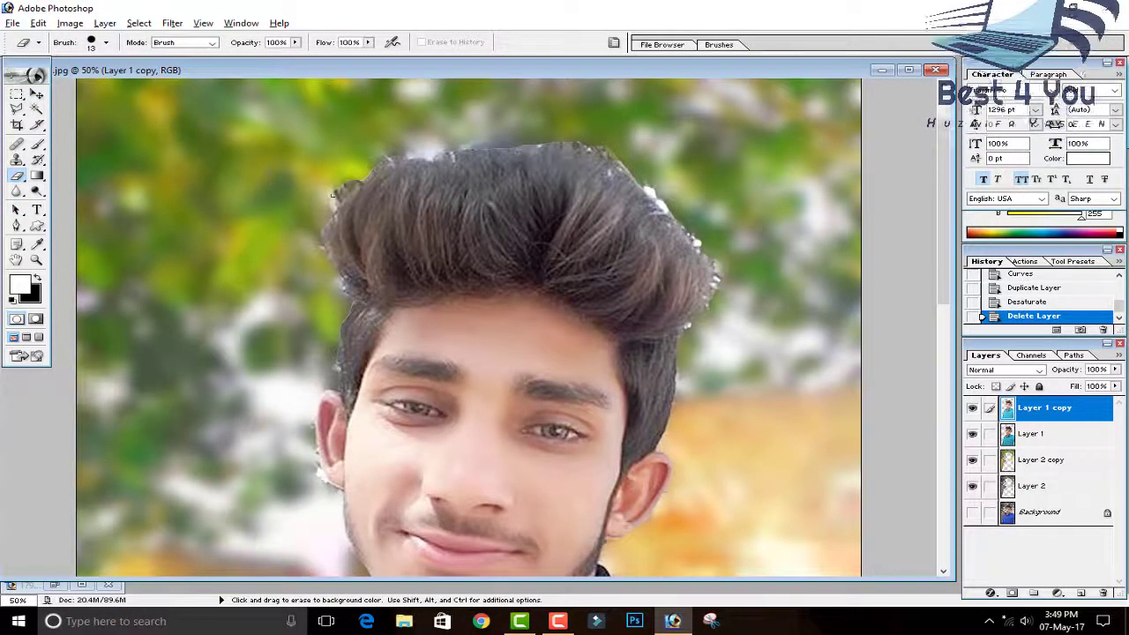
Step: Erase the brightened copy over the hair and both sides of the head on Layer 1 copy with a soft Eraser, size 250
left_click(106, 43)
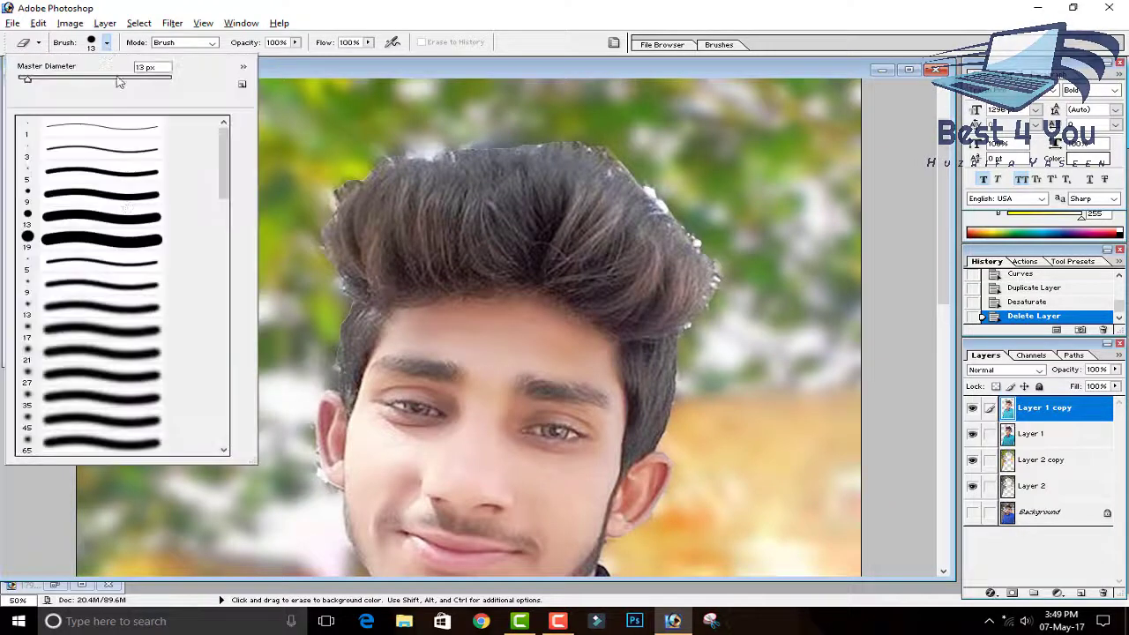
double_click(135, 335)
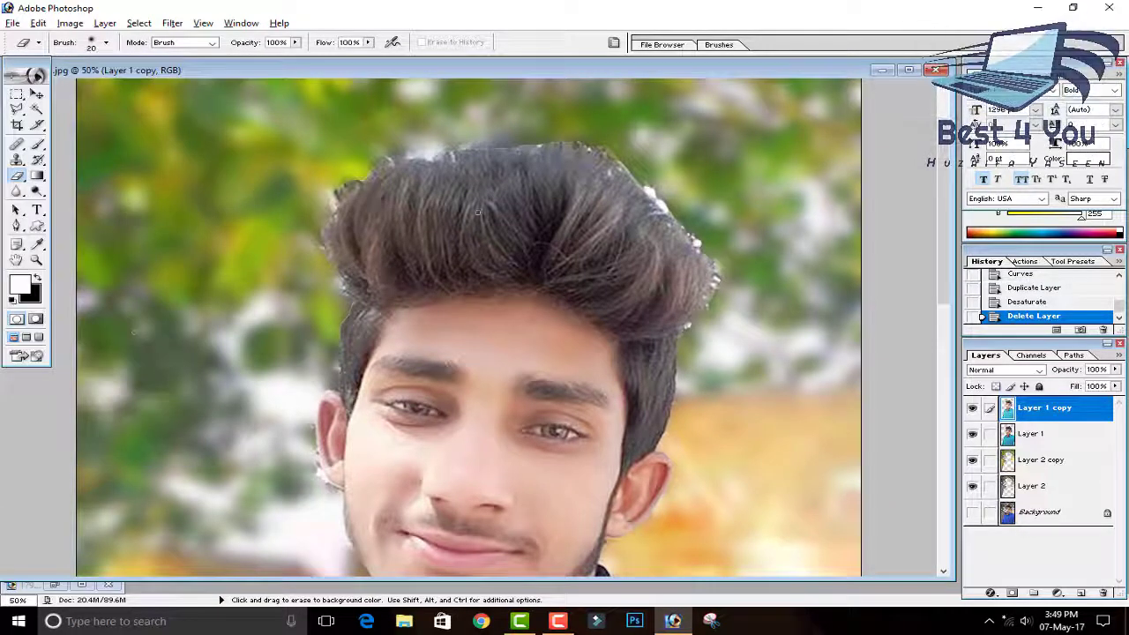
key("bracketright")
key("bracketright")
key("bracketright")
key("bracketright")
key("bracketright")
key("bracketright")
key("bracketright")
key("bracketright")
key("bracketright")
key("bracketright")
key("bracketright")
key("bracketright")
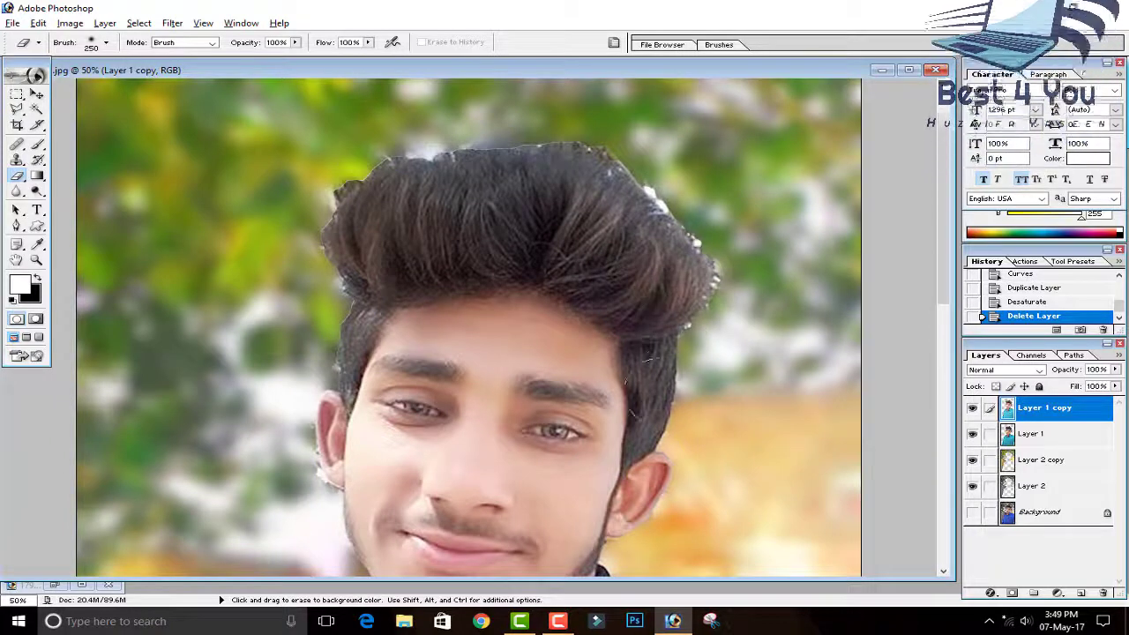
mouse_move(670, 436)
left_mouse_down()
mouse_move(658, 482)
mouse_move(670, 454)
left_mouse_up()
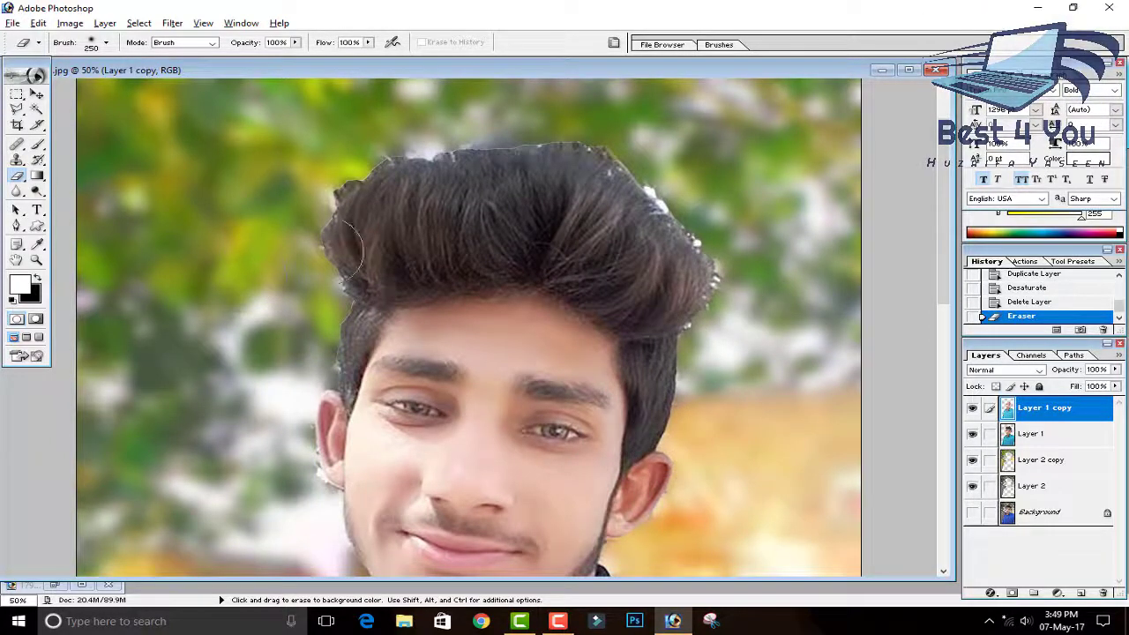
left_click_drag(348, 361, 330, 388)
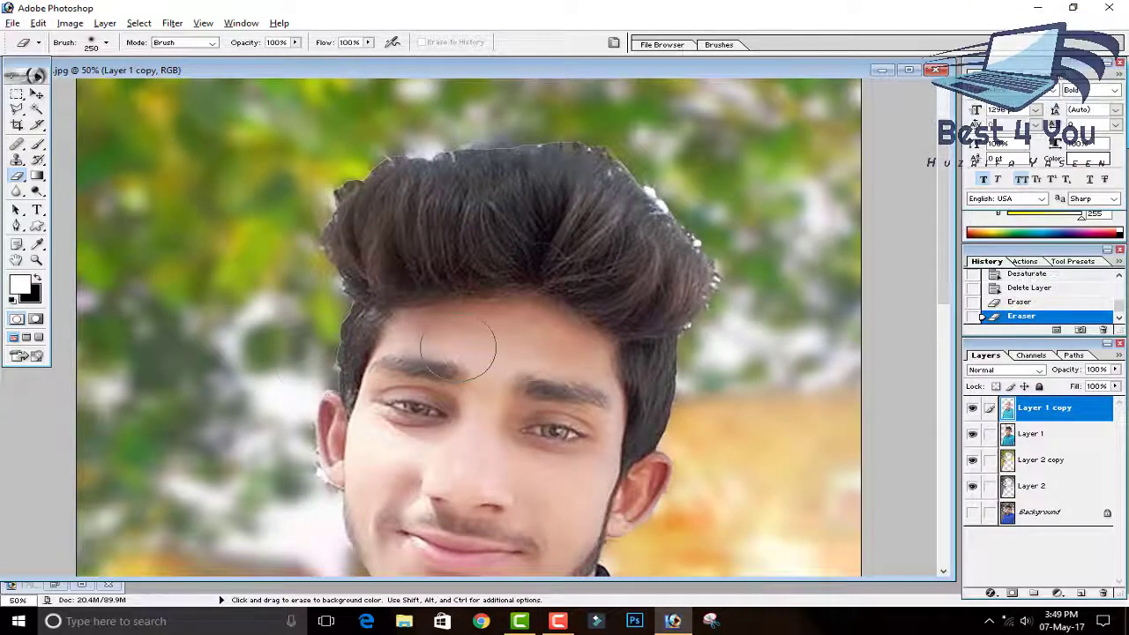
Step: Try a size 250 Eraser stroke over the eyebrow and eye on Layer 1 copy, and undo it
mouse_move(476, 368)
left_mouse_down()
mouse_move(410, 370)
mouse_move(408, 386)
mouse_move(433, 408)
left_mouse_up()
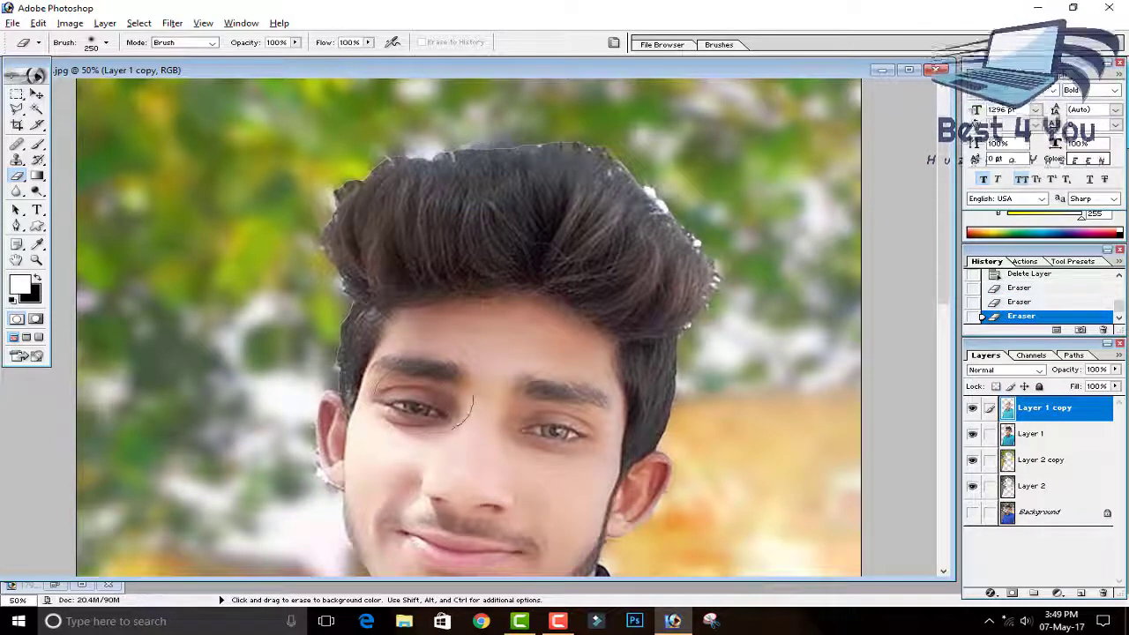
key("ctrl+z")
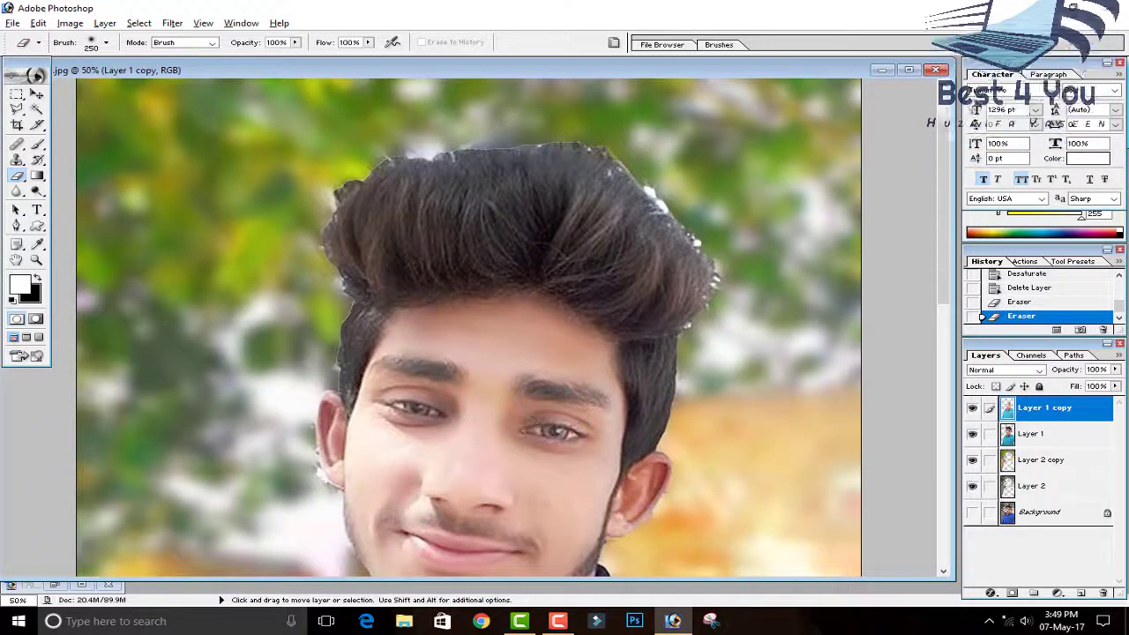
key("p")
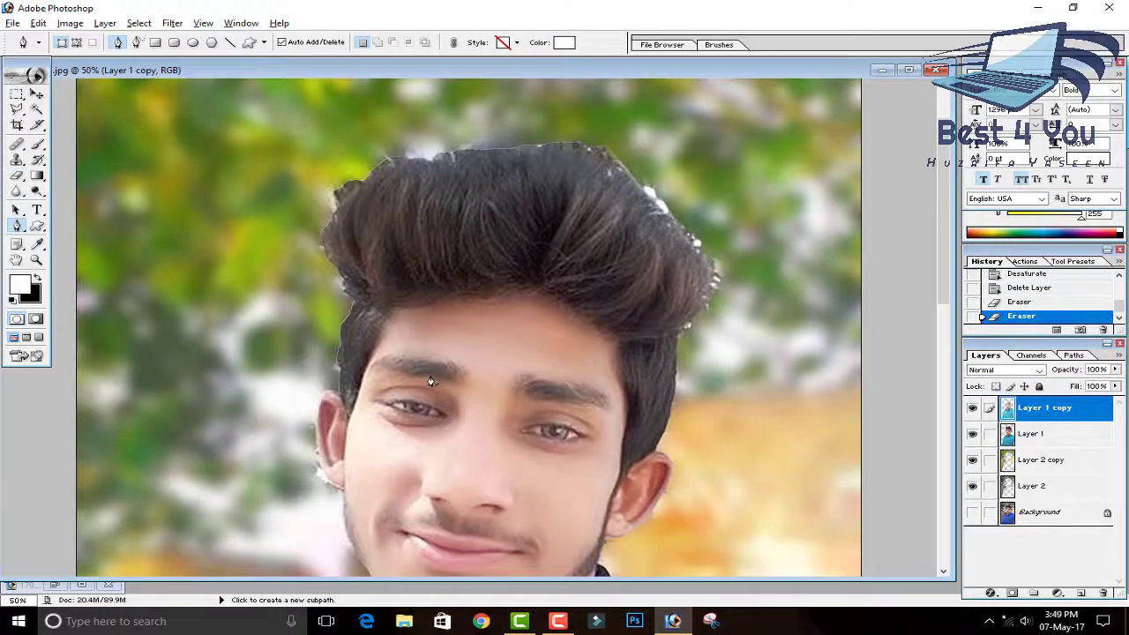
Step: Erase the brightened copy over both eyebrows and the eye area on Layer 1 copy, reducing the Eraser to size 100
key("e")
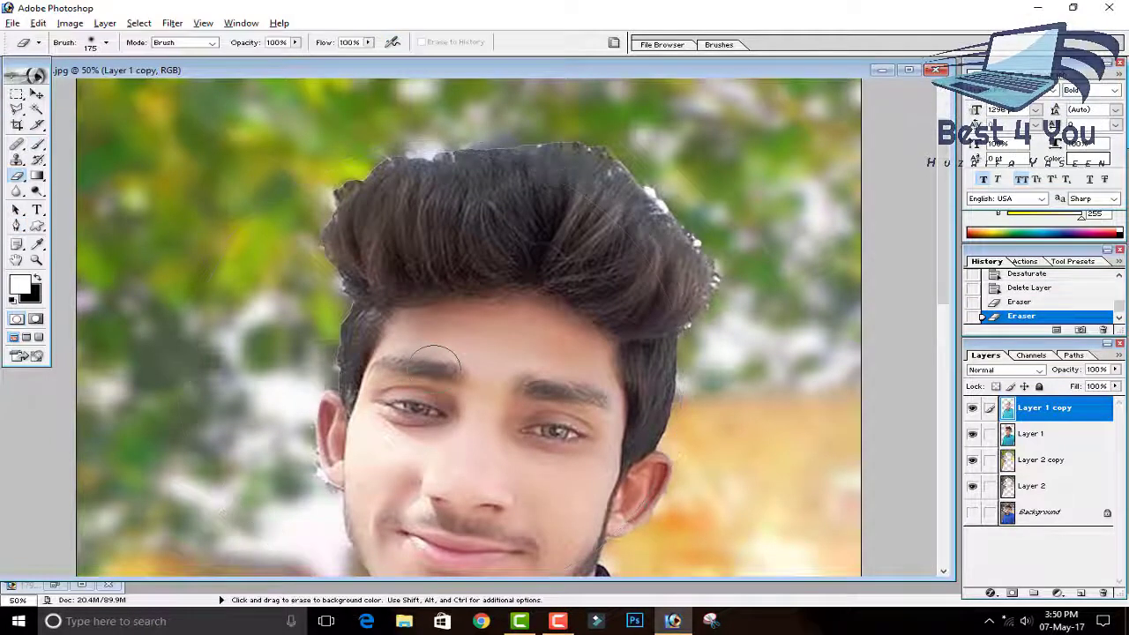
left_click_drag(454, 375, 362, 372)
left_click(417, 408)
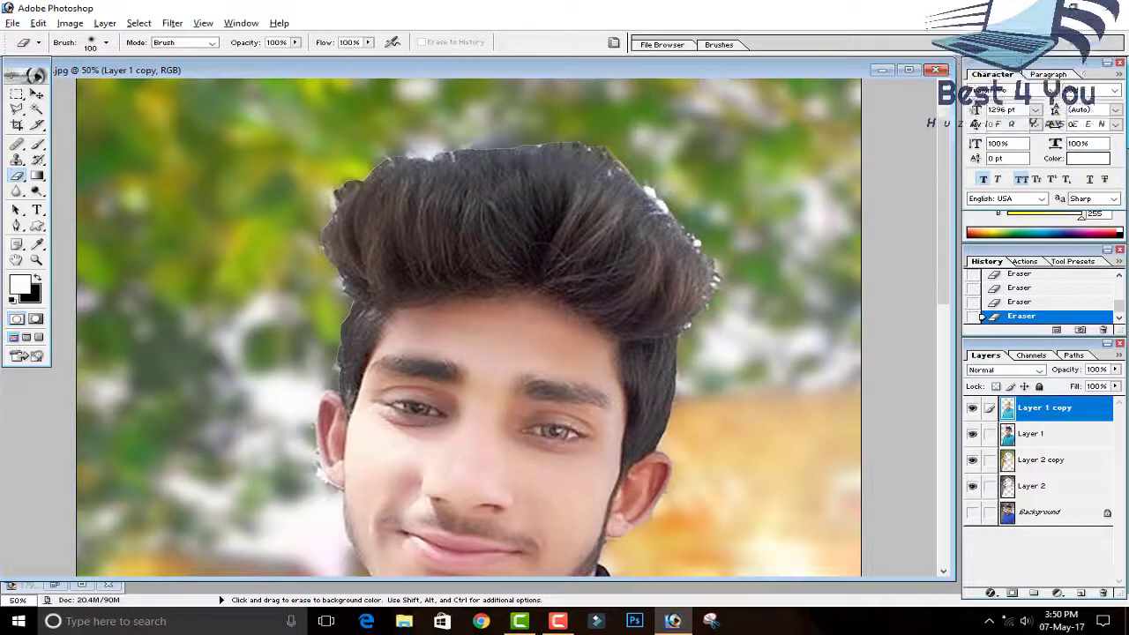
left_click_drag(541, 390, 598, 399)
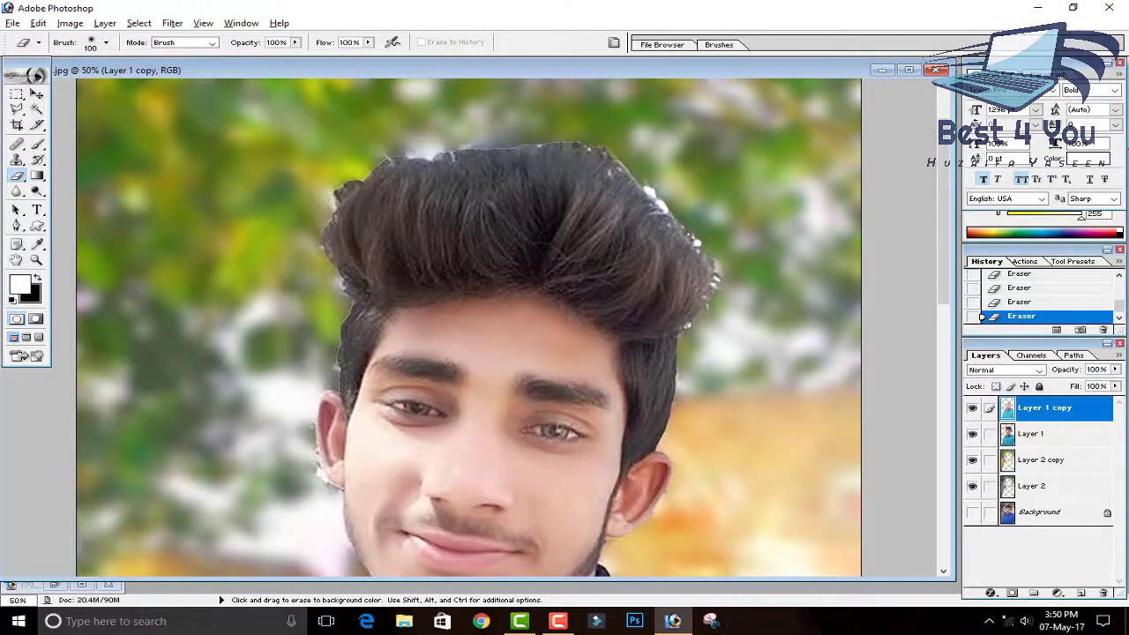
Step: Erase the brightened copy over the mustache, lips and bearded jawline on Layer 1 copy with the size 100 Eraser
scroll(471, 446, "down", 2)
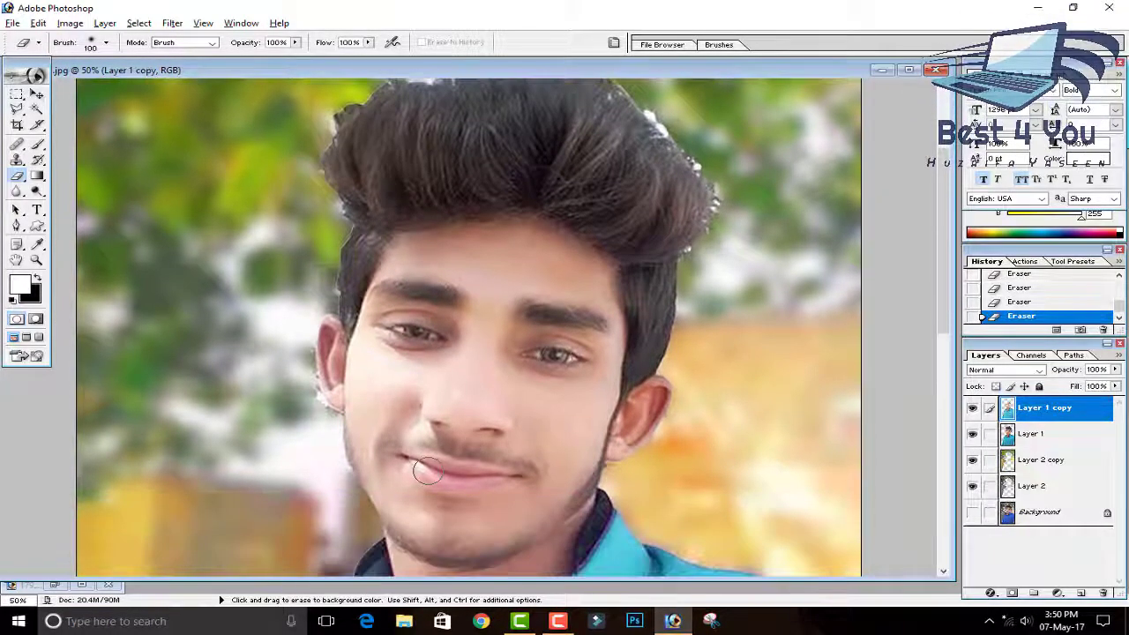
mouse_move(432, 474)
left_mouse_down()
mouse_move(513, 477)
mouse_move(460, 454)
mouse_move(394, 464)
left_mouse_up()
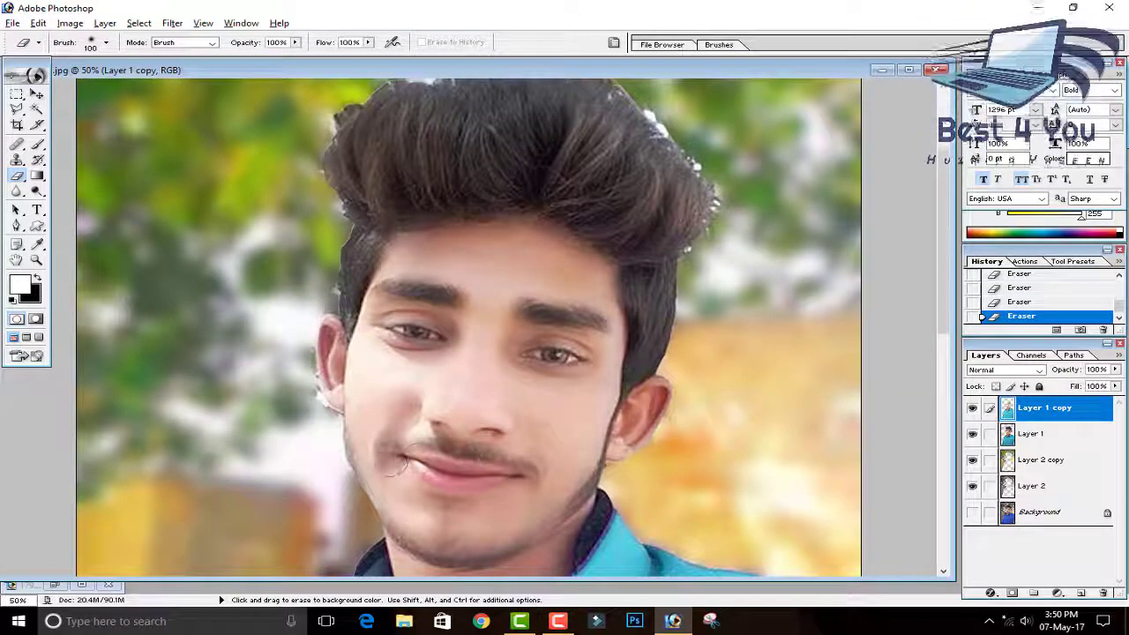
mouse_move(447, 504)
left_mouse_down()
mouse_move(483, 548)
mouse_move(423, 518)
mouse_move(436, 527)
mouse_move(413, 542)
mouse_move(342, 456)
mouse_move(334, 388)
left_mouse_up()
mouse_move(608, 484)
left_mouse_down()
mouse_move(618, 451)
mouse_move(560, 520)
mouse_move(498, 551)
left_mouse_up()
Step: Compare the portrait with Layer 1 copy hidden and shown at 25% zoom
key("ctrl+minus")
key("ctrl+minus")
key("ctrl+minus")
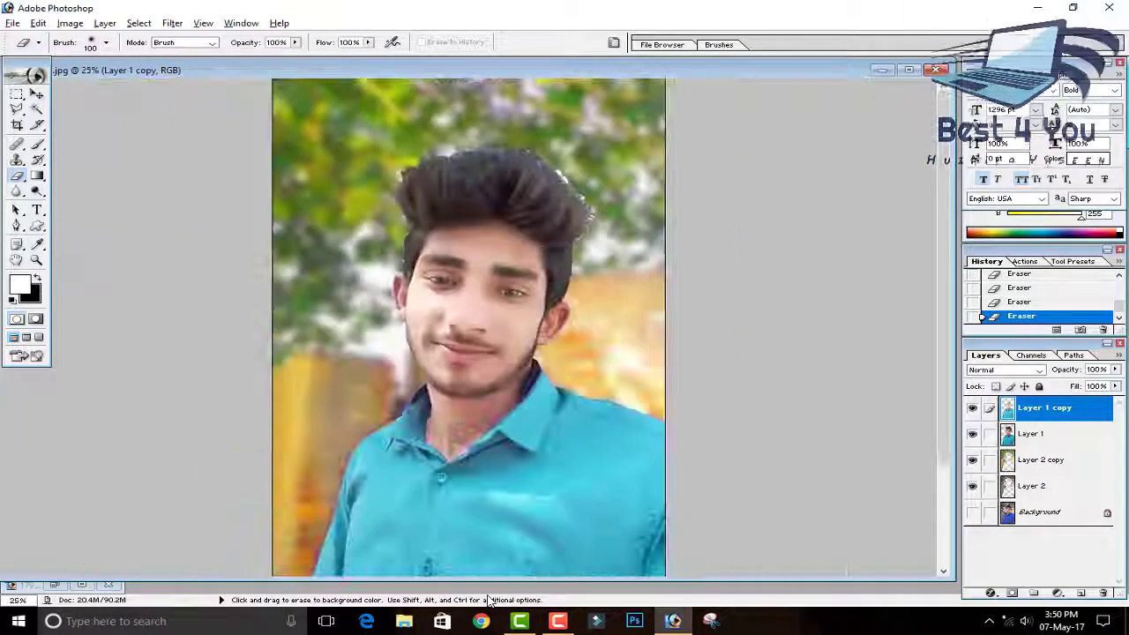
key("ctrl+plus")
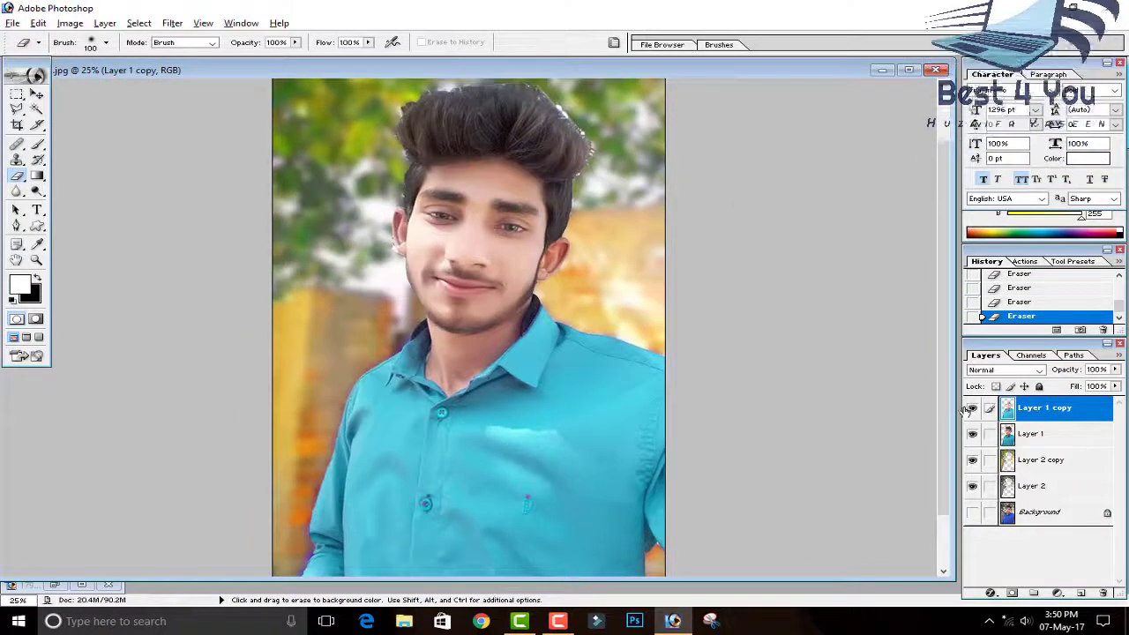
left_click(972, 408)
left_click(971, 408)
left_click(971, 408)
left_click(971, 408)
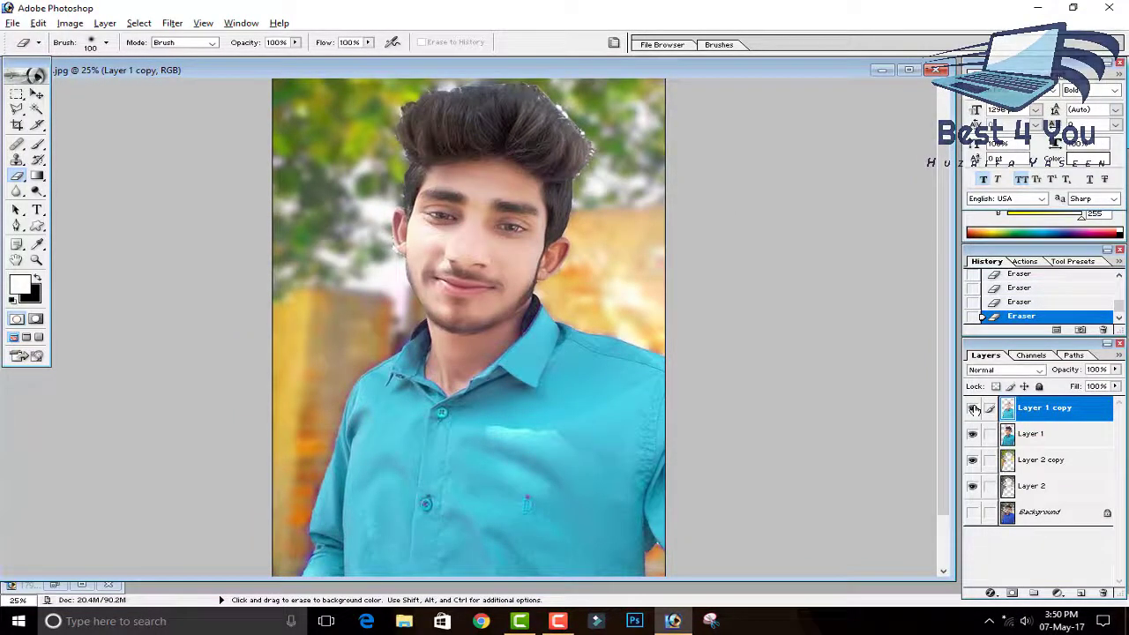
left_click(972, 408)
left_click(972, 408)
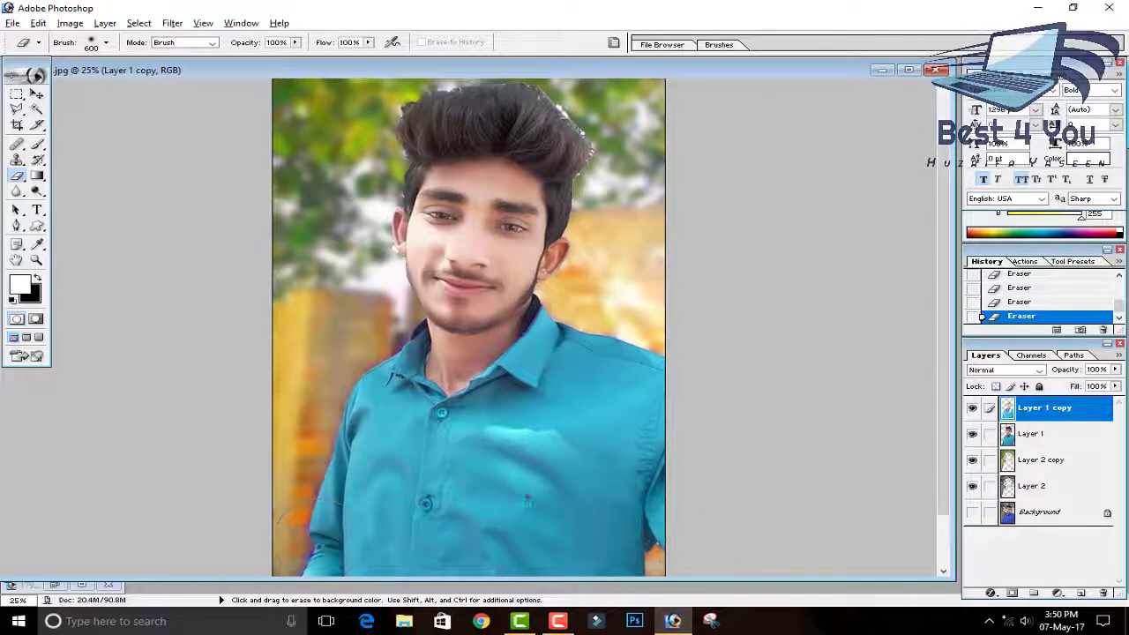
Step: Merge Layer 1 copy down into Layer 1
key("ctrl+minus")
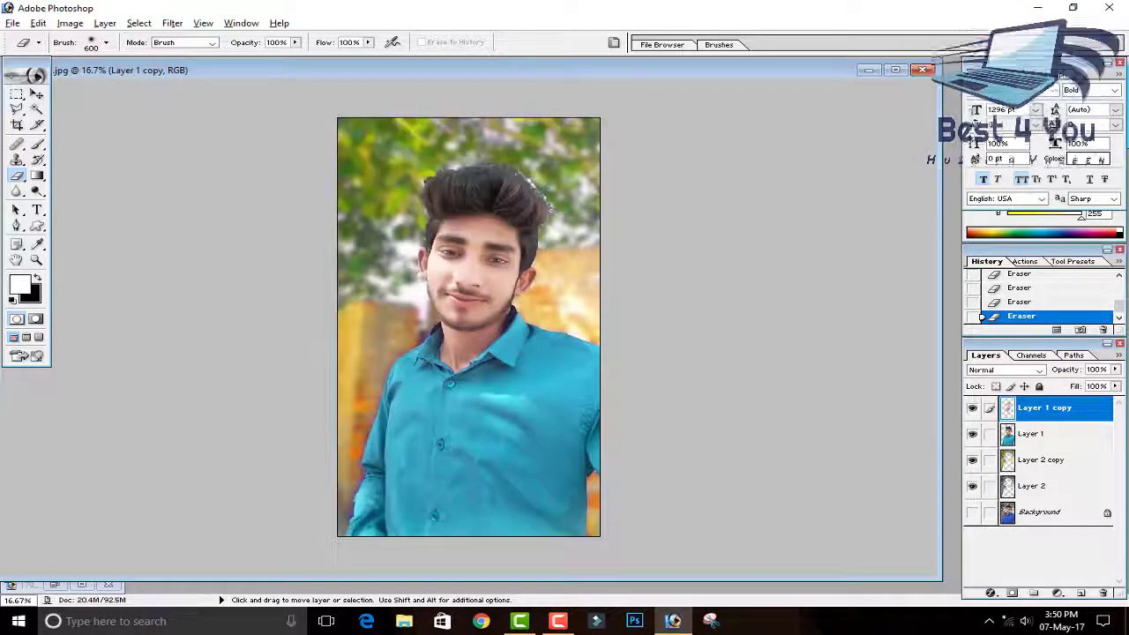
key("ctrl+e")
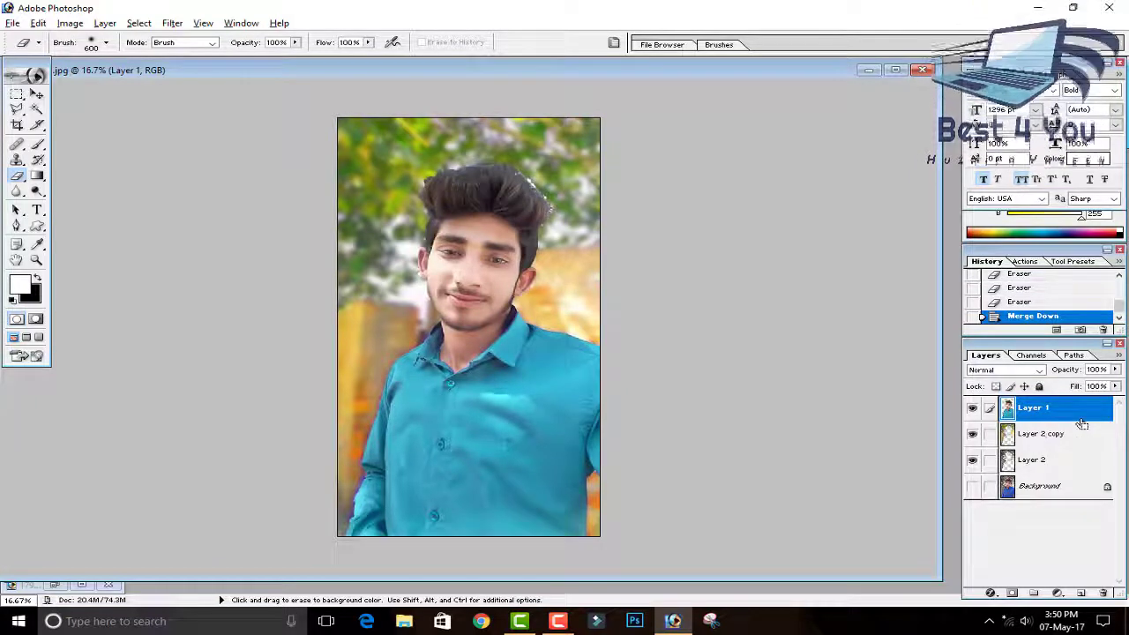
key("ctrl+j")
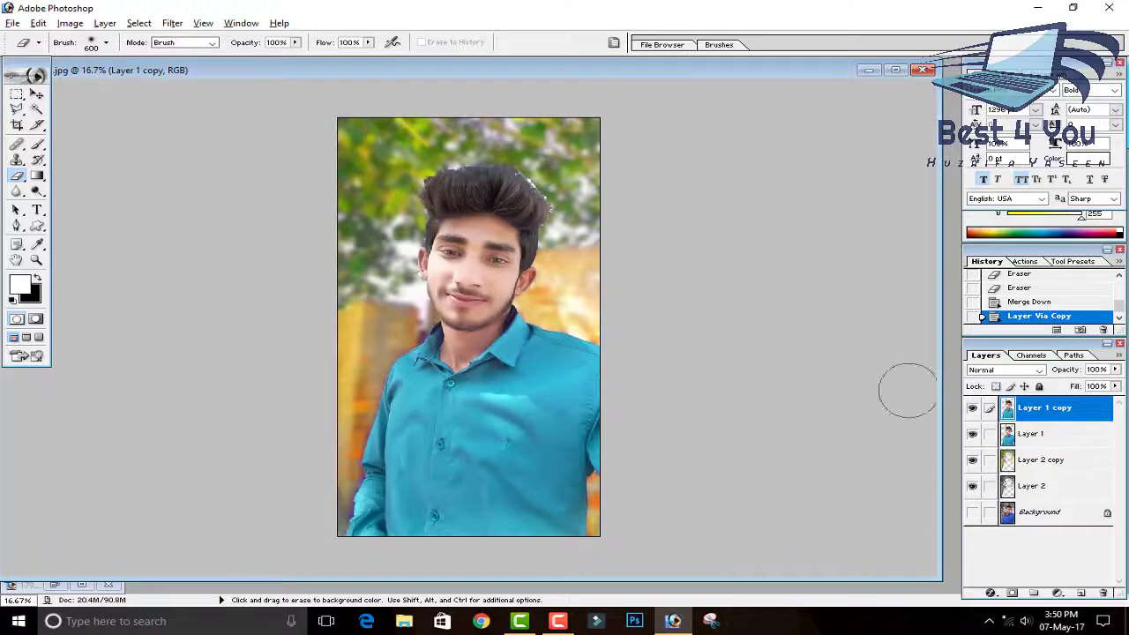
left_click(1101, 593)
left_click(513, 239)
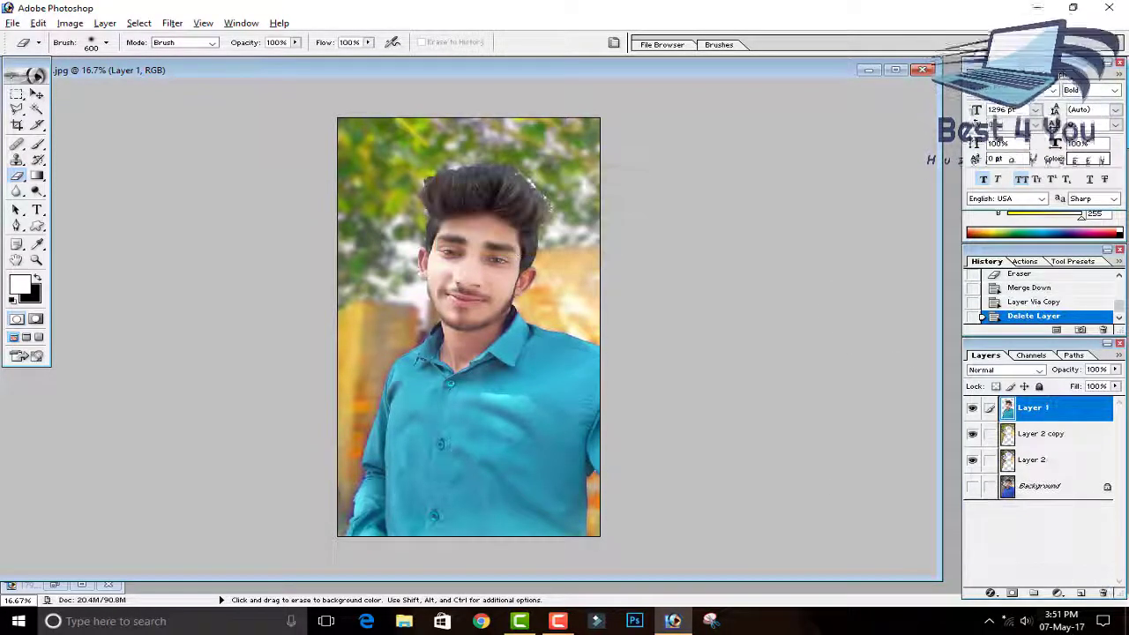
Step: Add a new layer above Layer 1 and fill it using Apply Image with the Merged layer, RGB channel and Multiply blending at 100%
left_click(1080, 593)
left_click(69, 23)
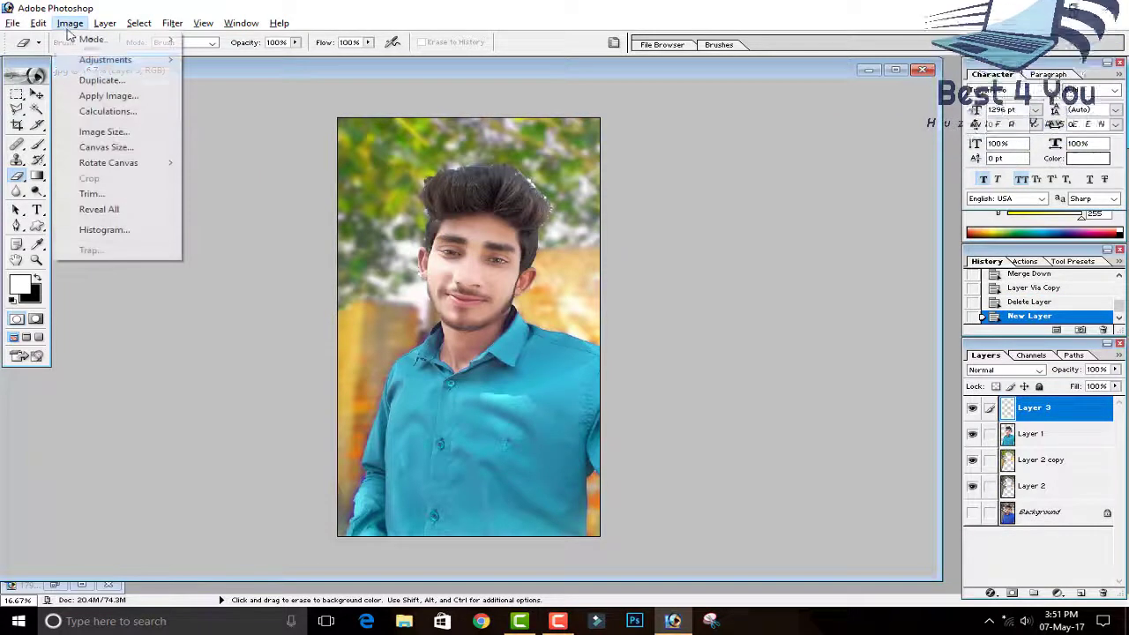
mouse_move(92, 61)
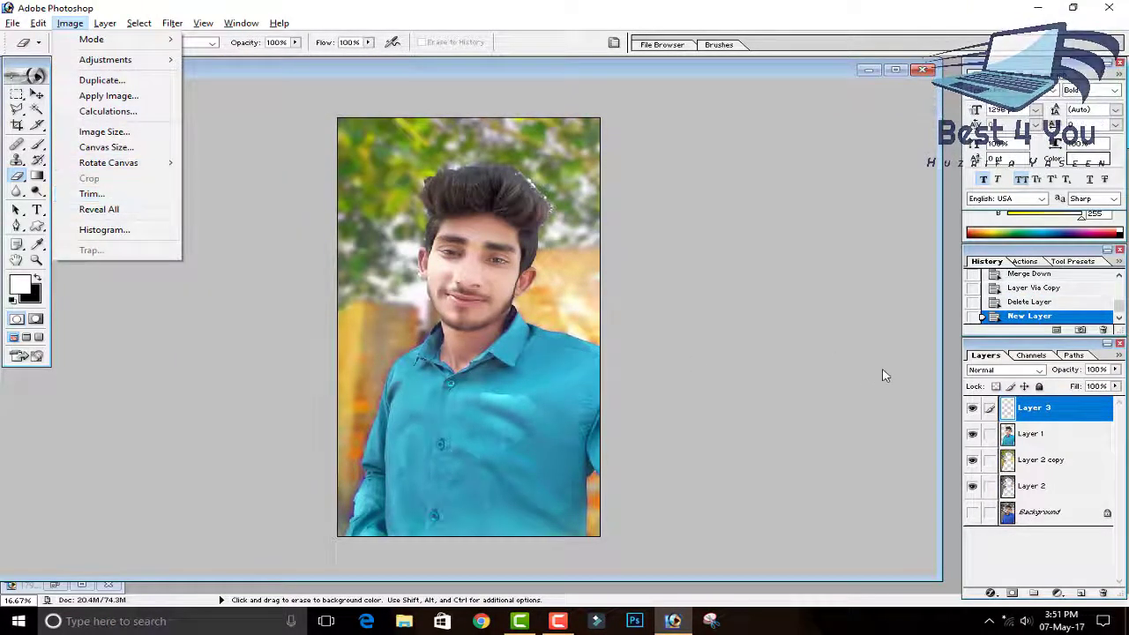
left_click(119, 96)
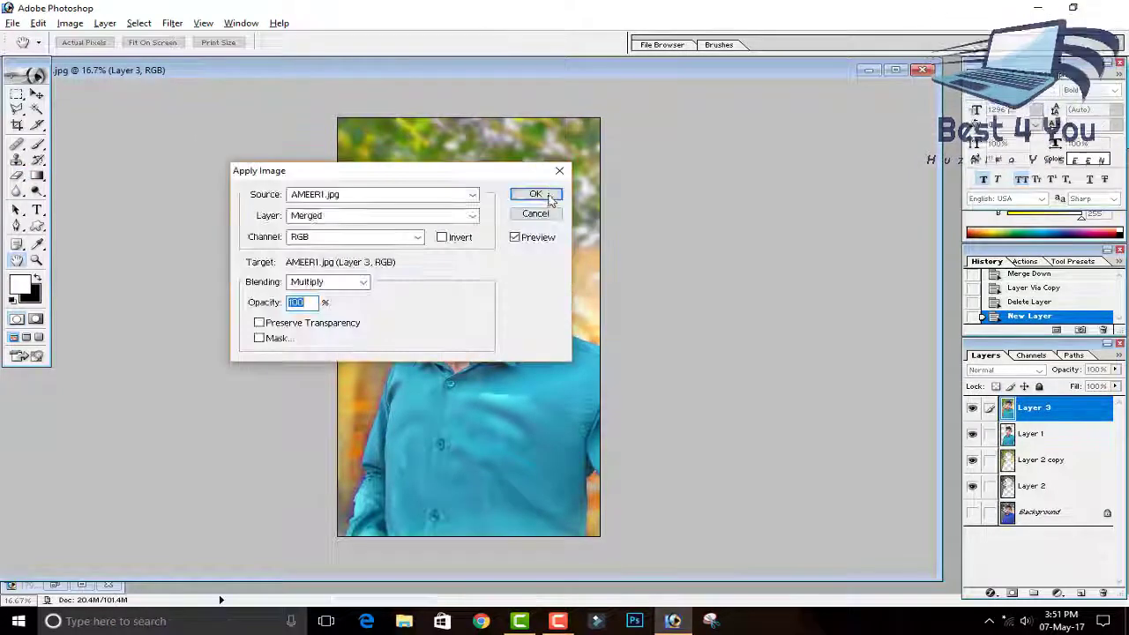
left_click(536, 194)
key("e")
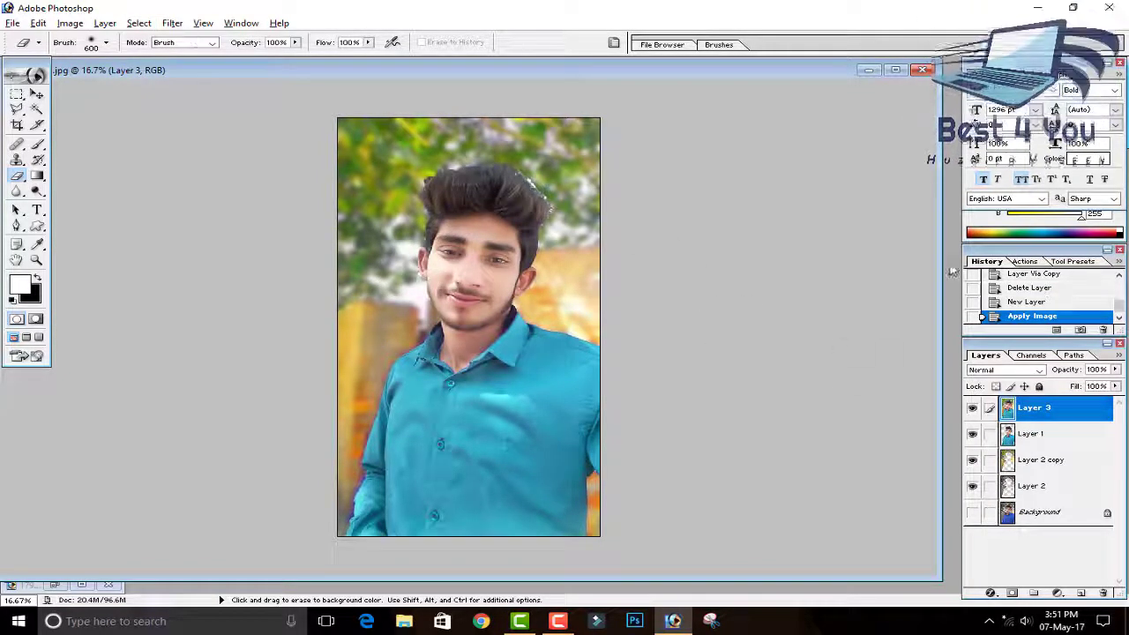
Step: Duplicate Layer 3 and desaturate the copy
right_click(1033, 411)
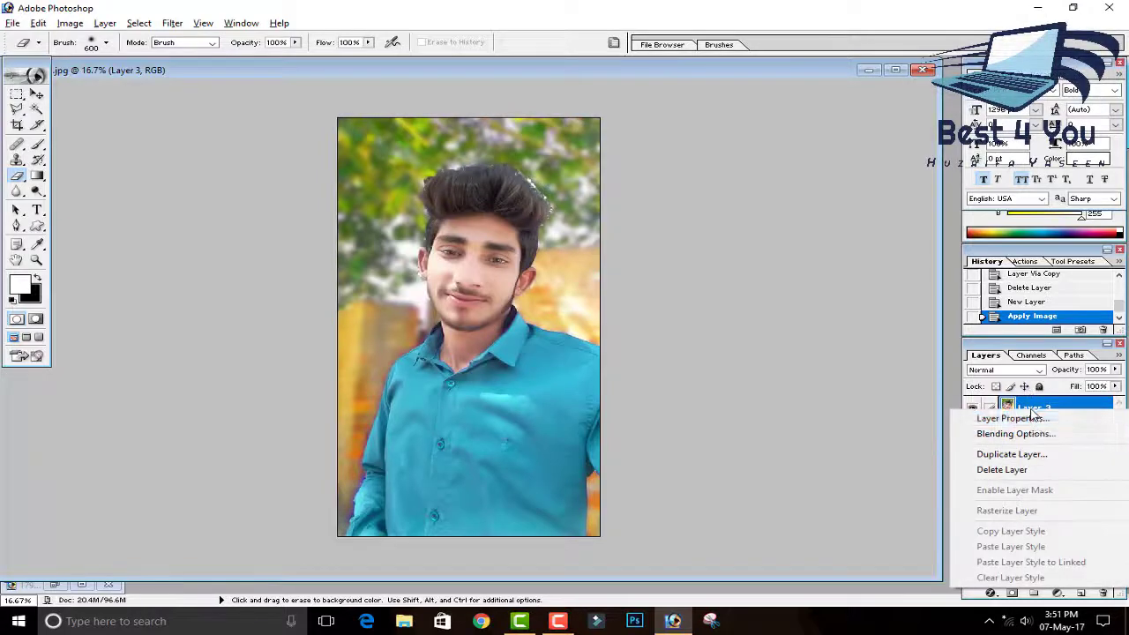
left_click(1012, 454)
left_click(525, 229)
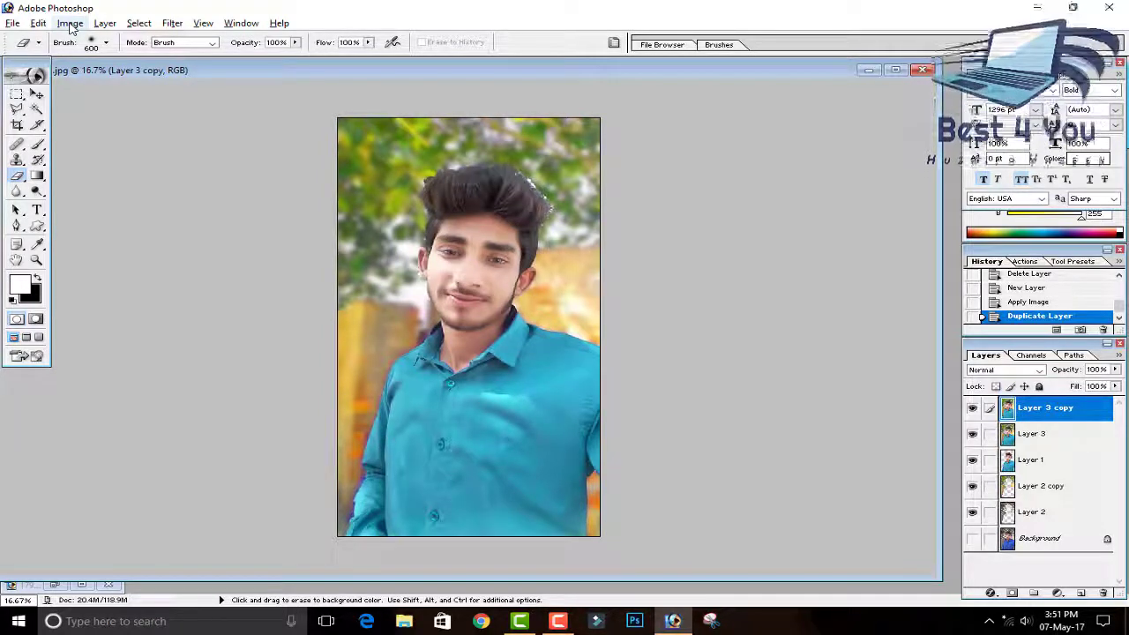
left_click(71, 24)
mouse_move(94, 59)
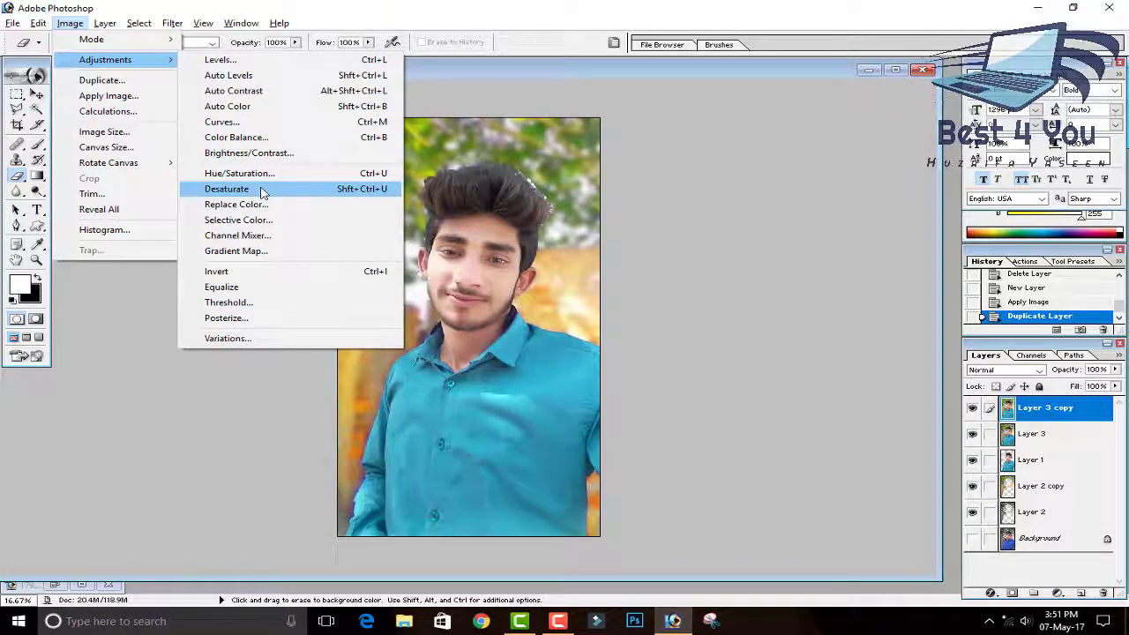
left_click(226, 189)
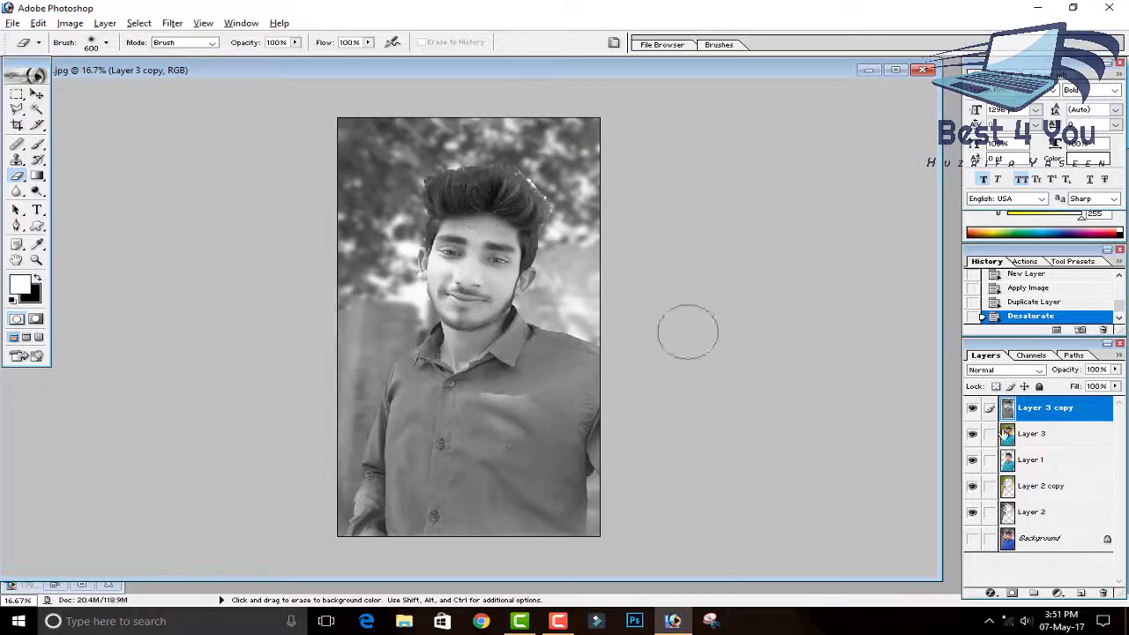
Step: Set the blend mode of Layer 3 copy to Soft Light, and compare the photo with that layer hidden and shown
left_click(1019, 371)
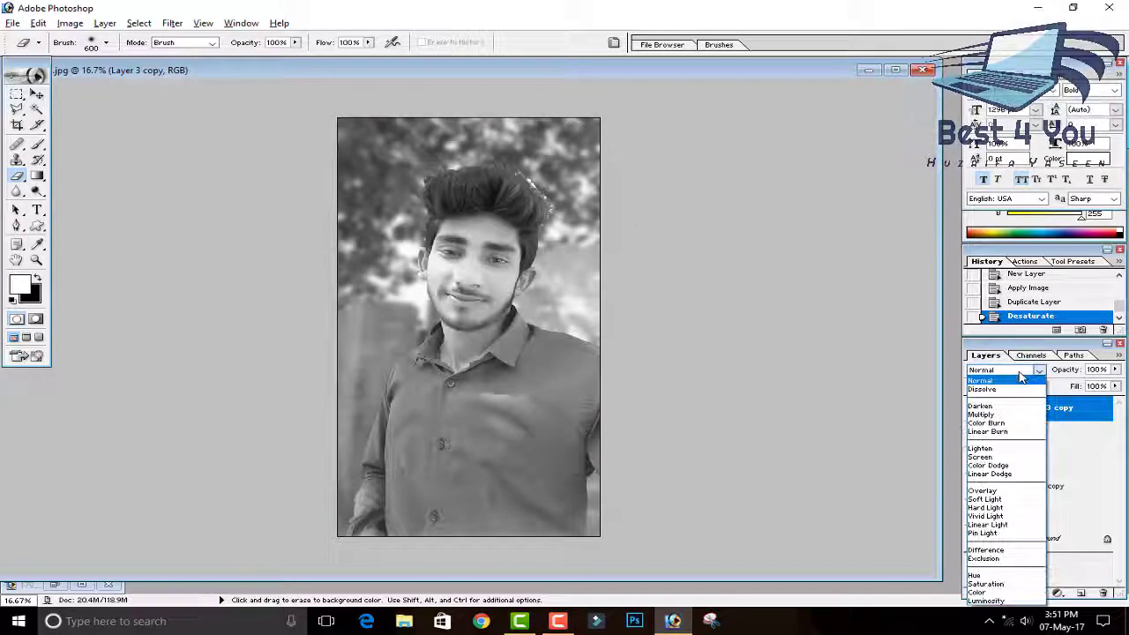
left_click(989, 499)
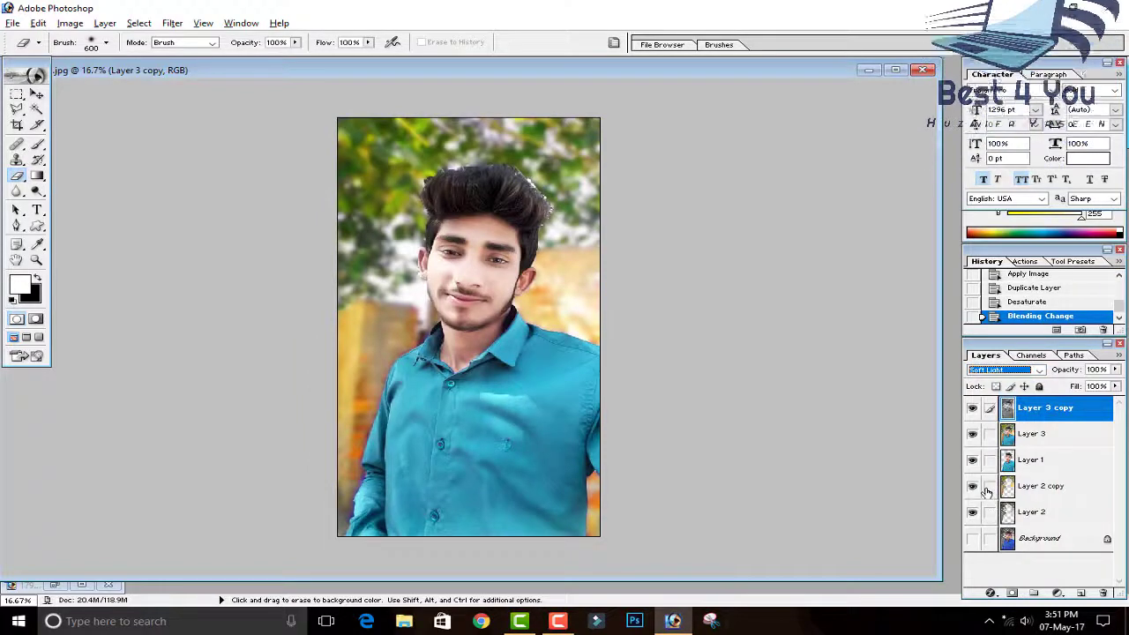
left_click(971, 408)
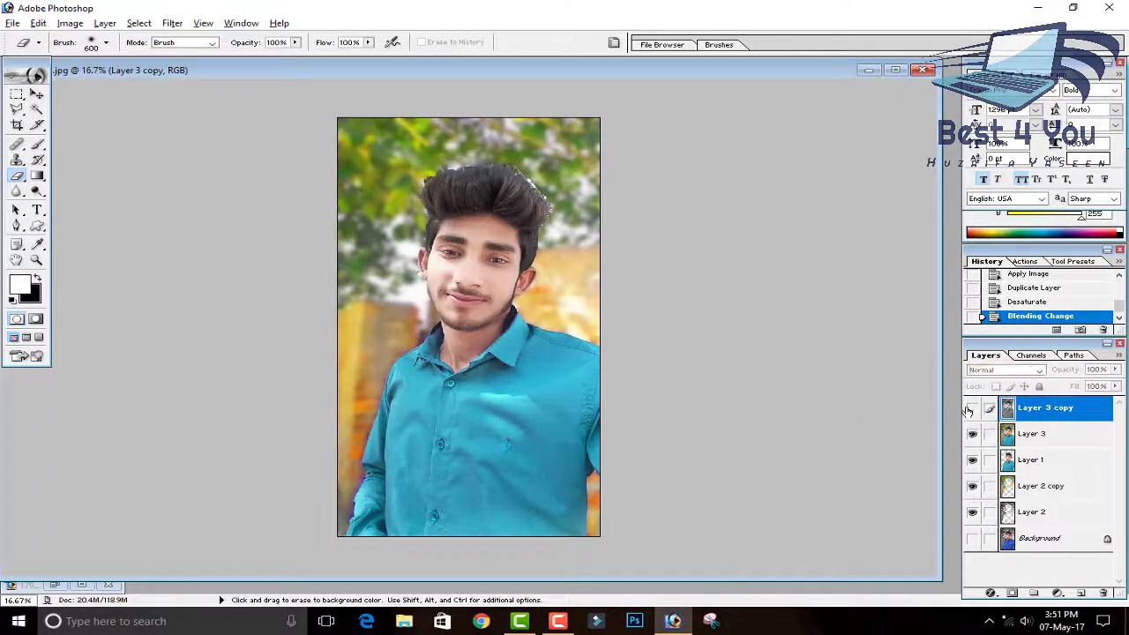
left_click(970, 409)
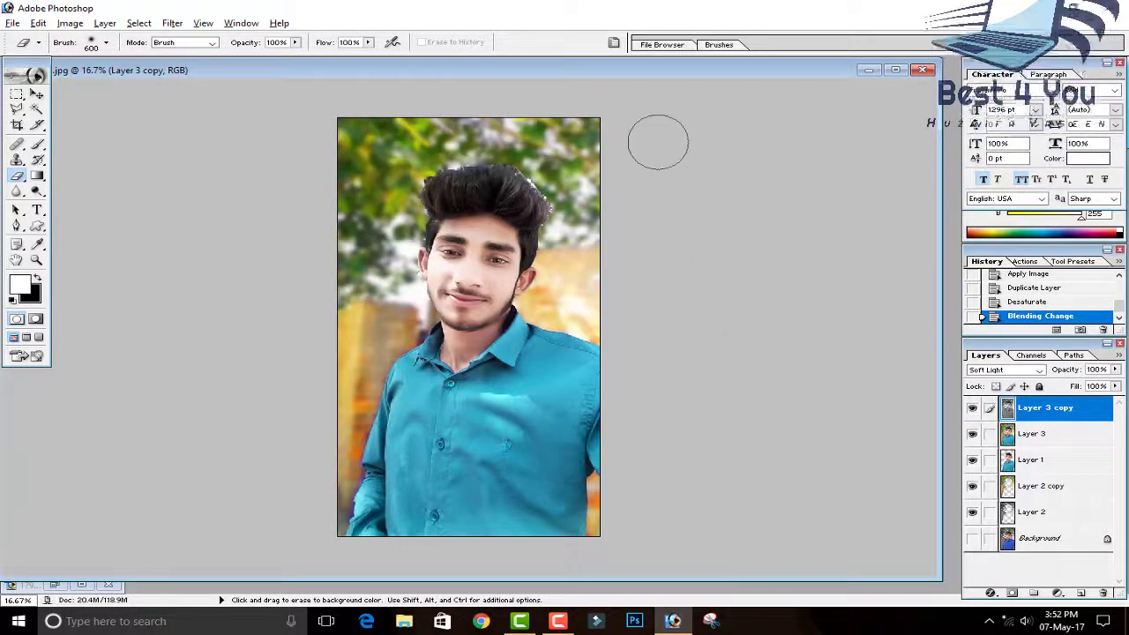
Step: Inspect the retouched portrait up close around the face, ear, collar and hair edges, and then as a whole
key("ctrl+plus")
key("ctrl+plus")
key("ctrl+plus")
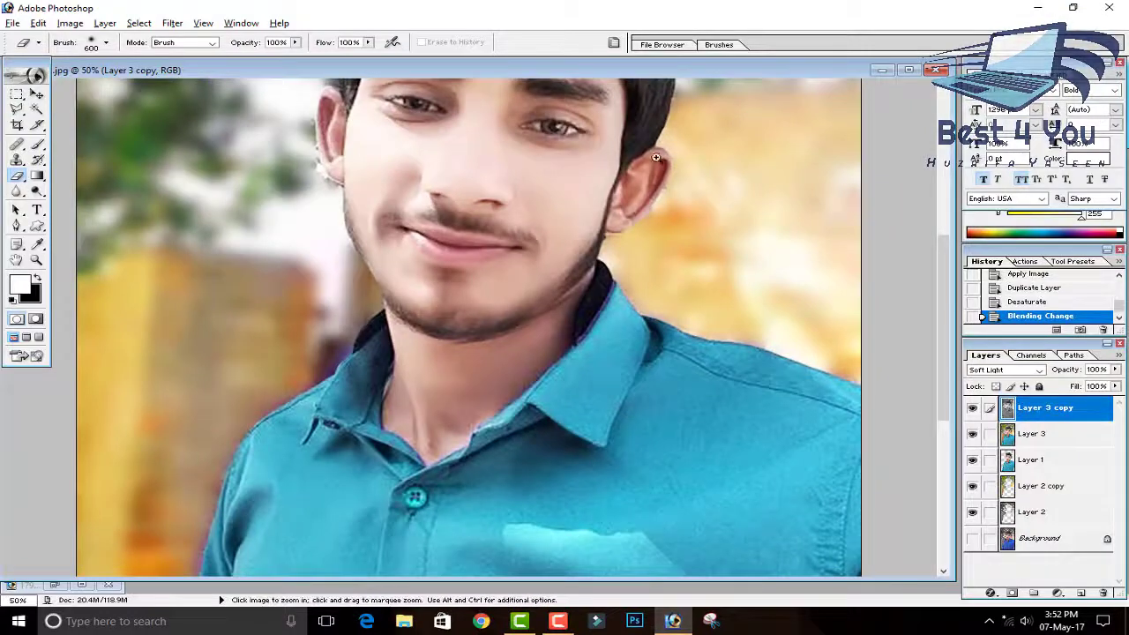
left_click_drag(655, 159, 589, 389)
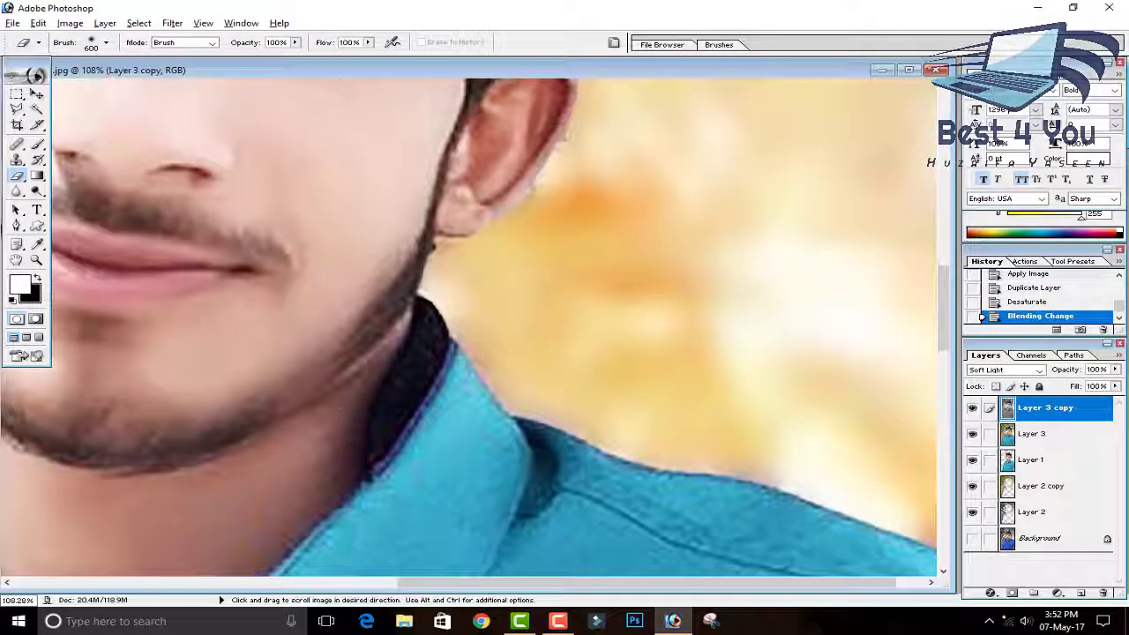
key("ctrl+minus")
key("ctrl+minus")
key("ctrl+minus")
key("ctrl+minus")
key("ctrl+minus")
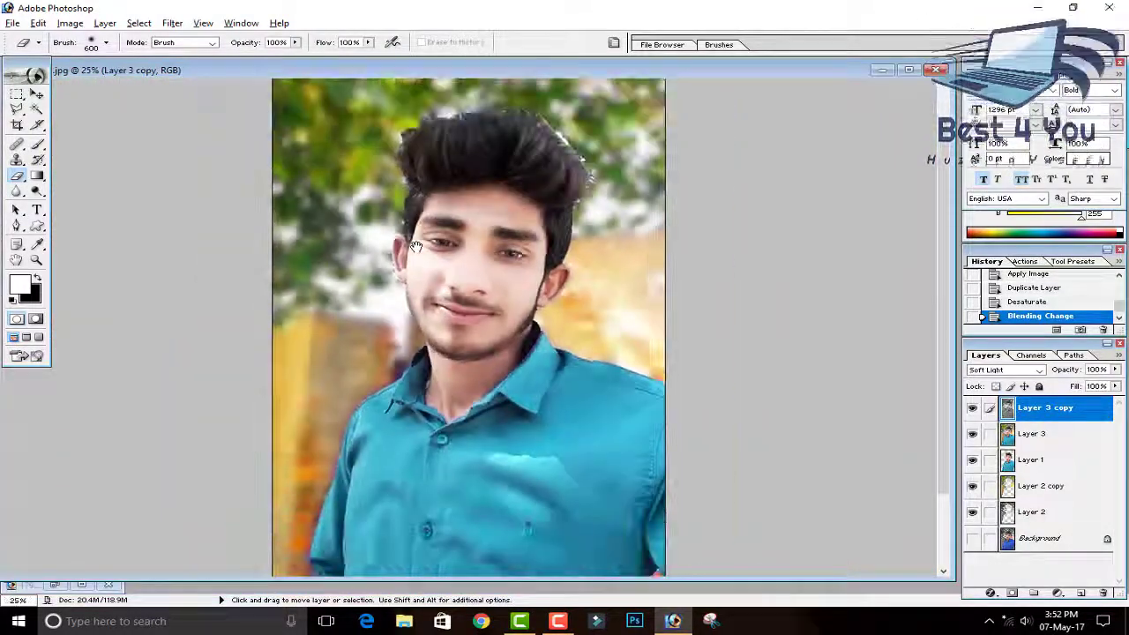
key("ctrl+plus")
left_click_drag(446, 239, 450, 283)
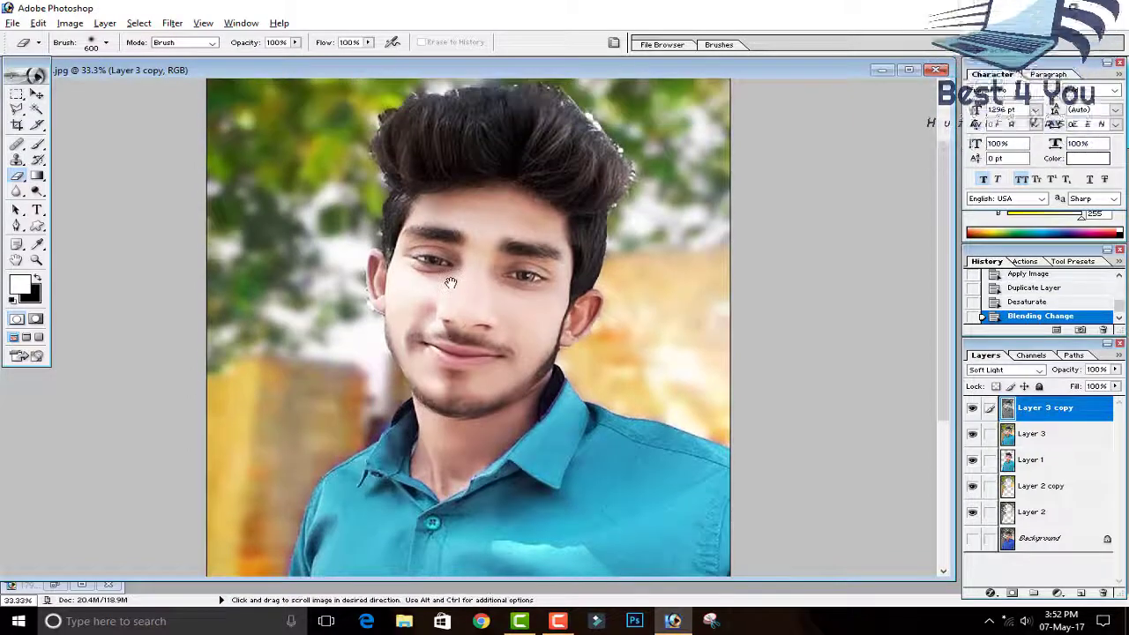
key("ctrl+minus")
key("ctrl+minus")
key("ctrl+plus")
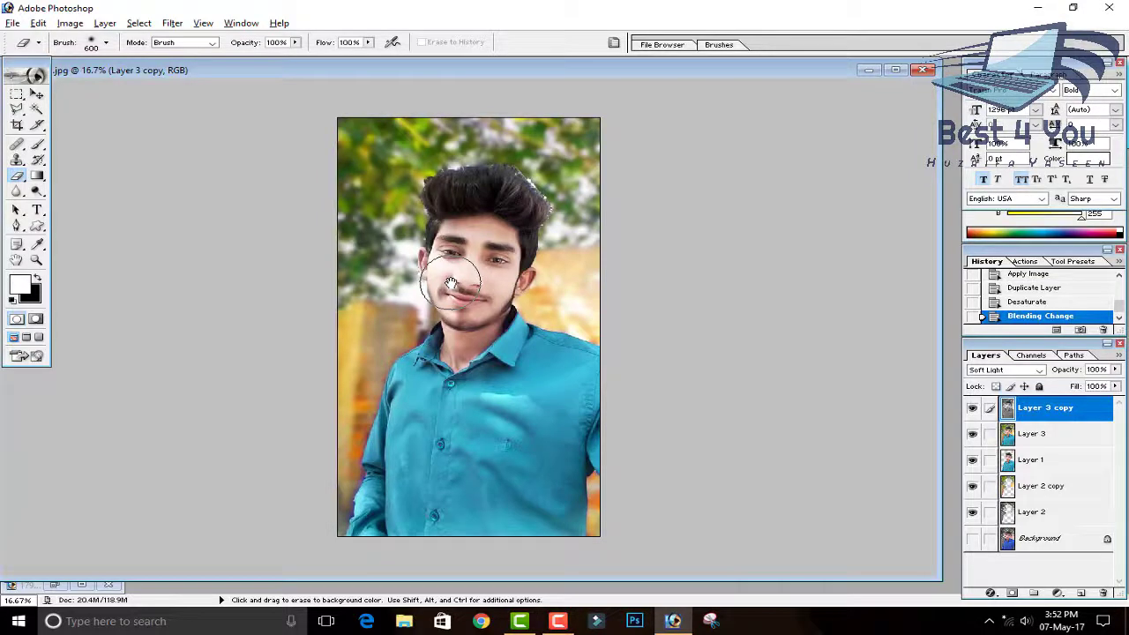
Step: Adjust the strength of Layer 3 copy, setting its opacity to 100% and its fill to 50%
left_click(1115, 371)
left_click(1117, 397)
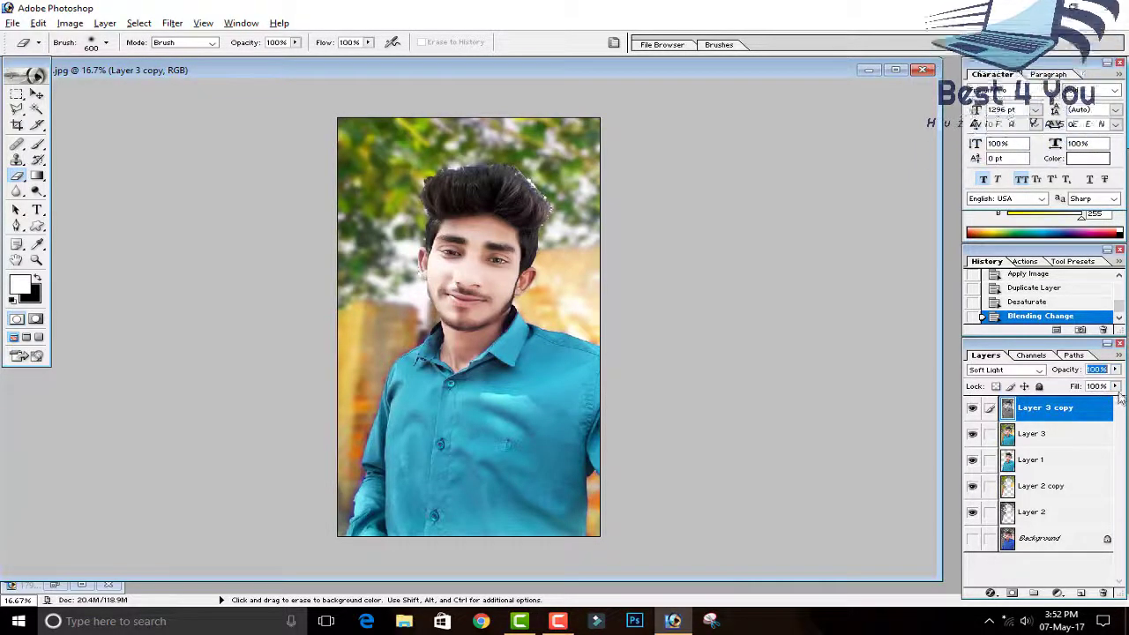
left_click(1116, 387)
mouse_move(1112, 400)
left_mouse_down()
mouse_move(1048, 404)
mouse_move(1122, 396)
mouse_move(1067, 388)
mouse_move(1124, 388)
left_mouse_up()
left_click(1116, 370)
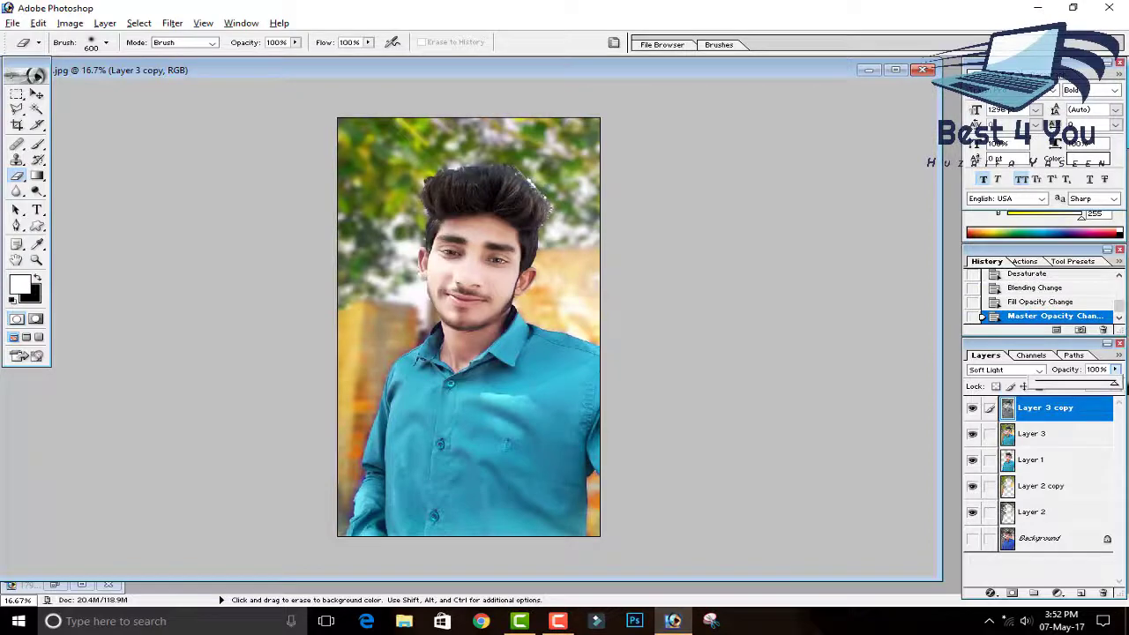
left_click(1115, 386)
left_click_drag(1078, 404, 1050, 408)
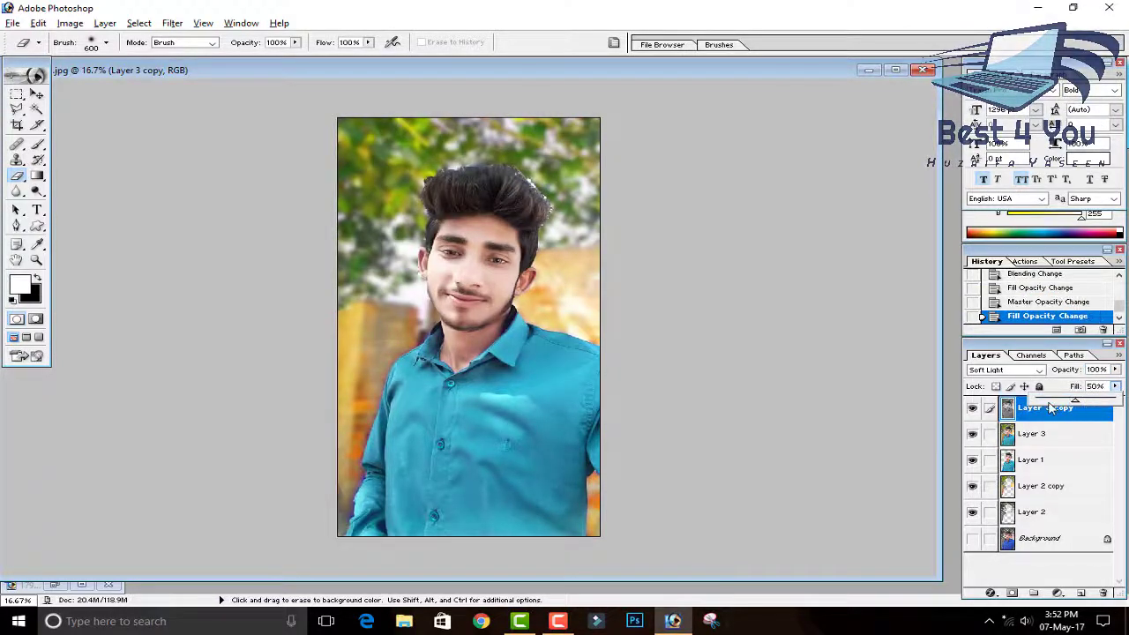